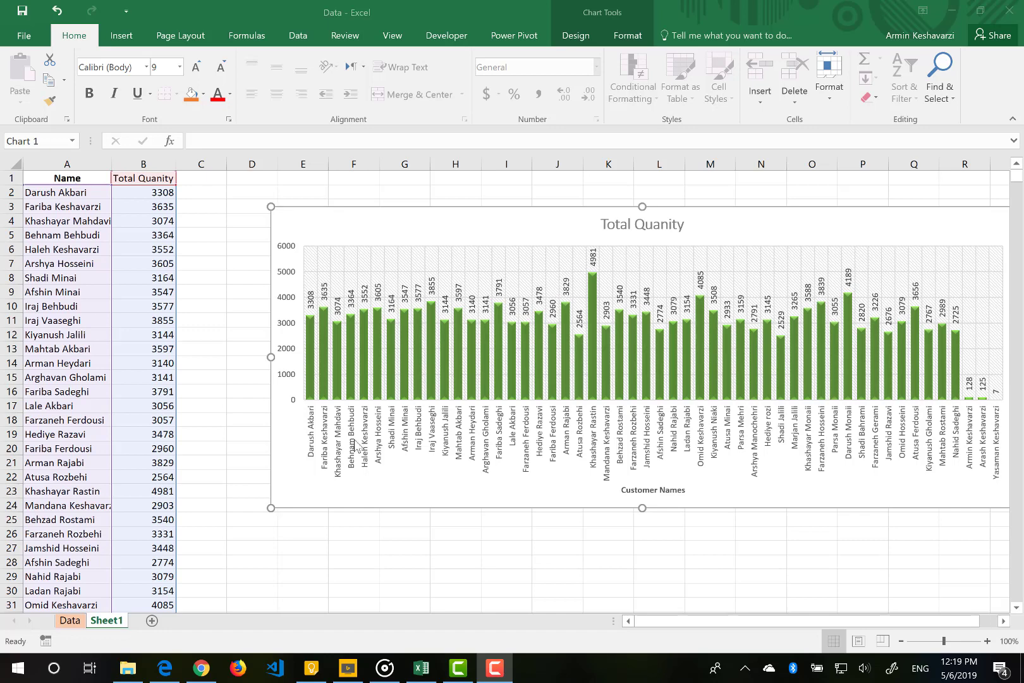
Step: Copy the product name 1 g Gold from the Data sheet into Sheet1 cell B1, pasted as values only
left_click(204, 180)
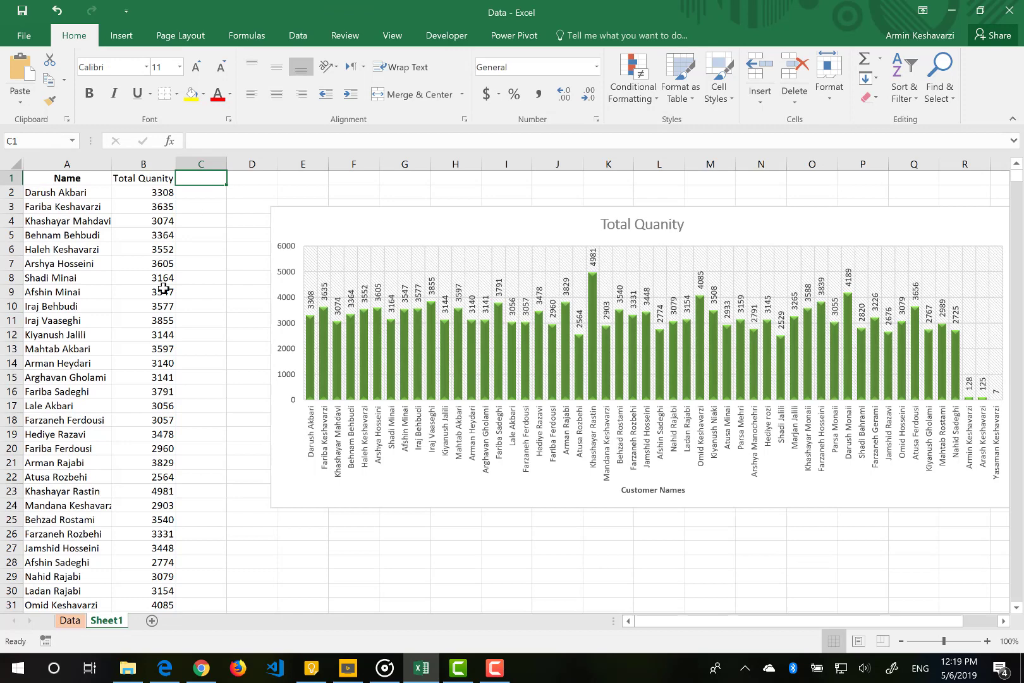
left_click(68, 620)
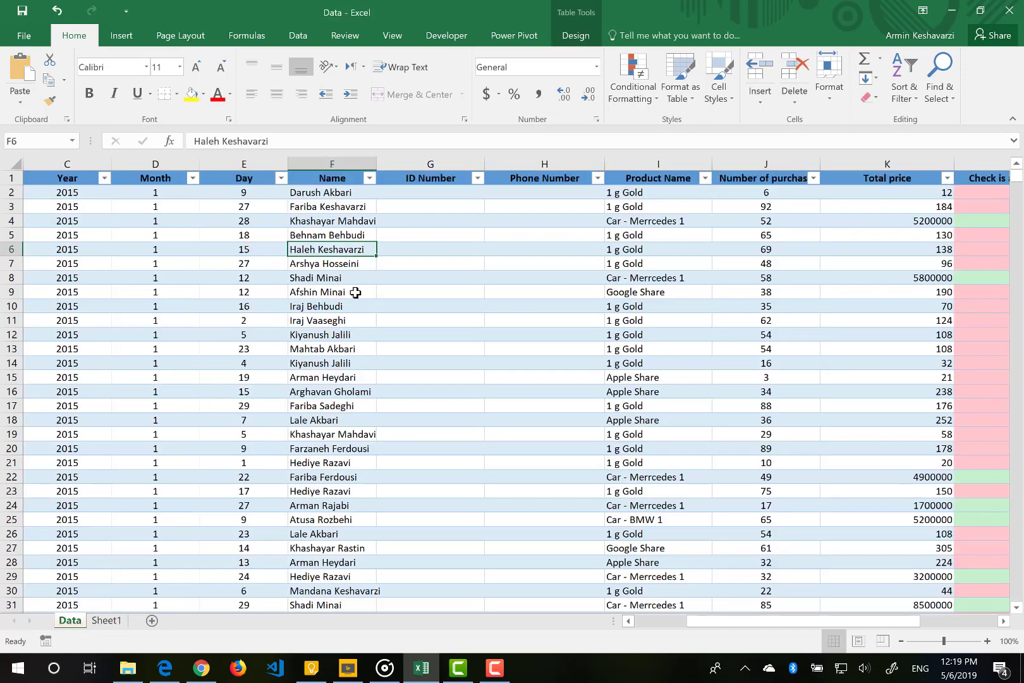
left_click(629, 194)
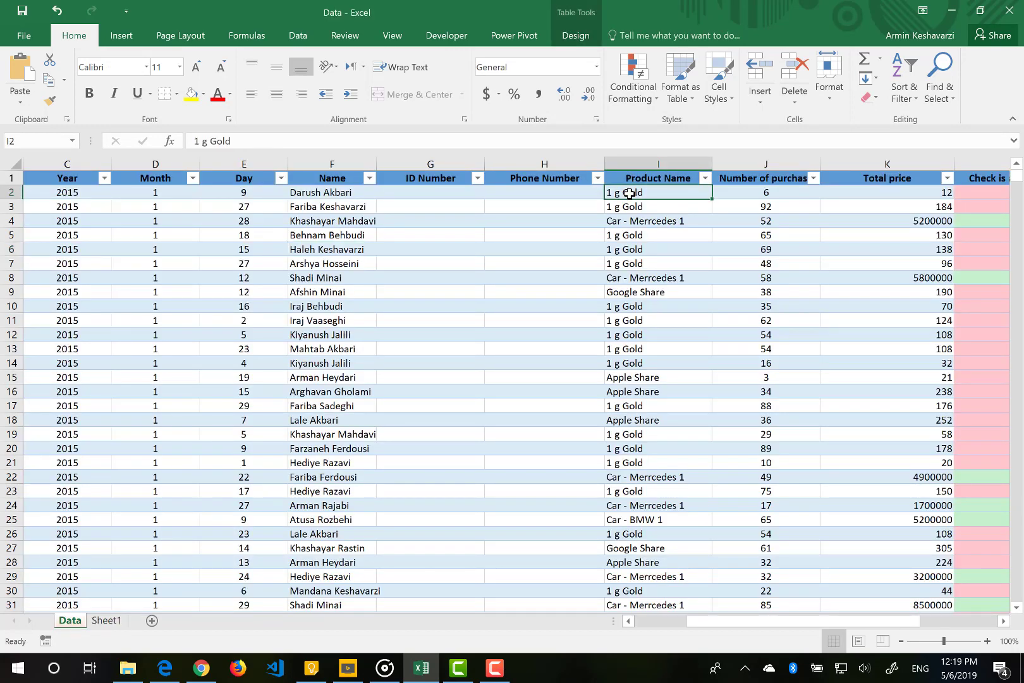
key("ctrl+c")
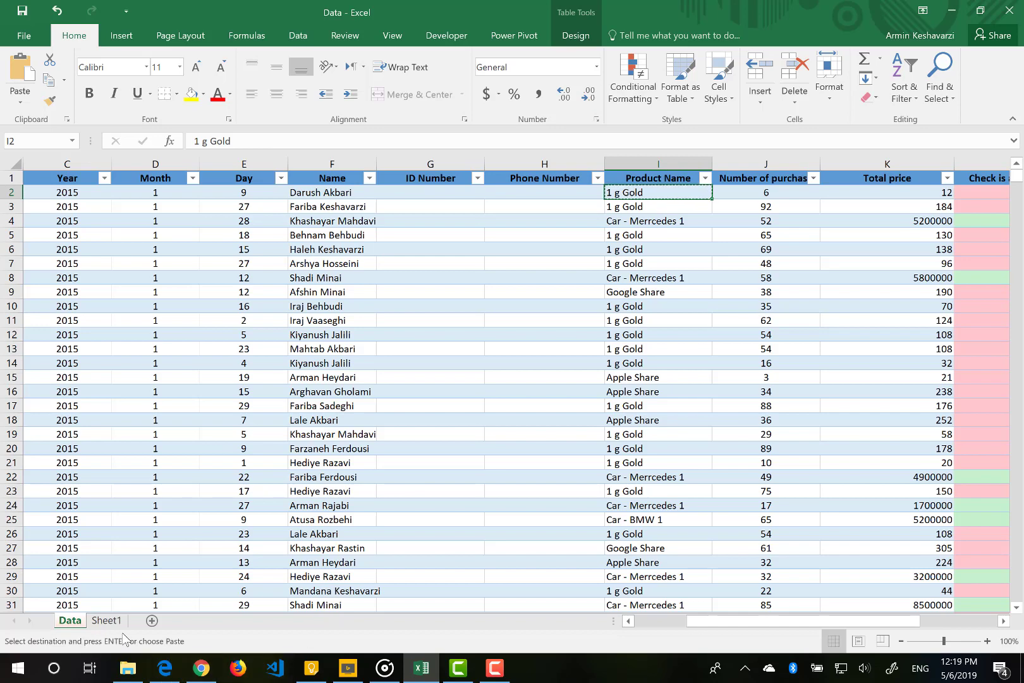
left_click(107, 620)
left_click(153, 180)
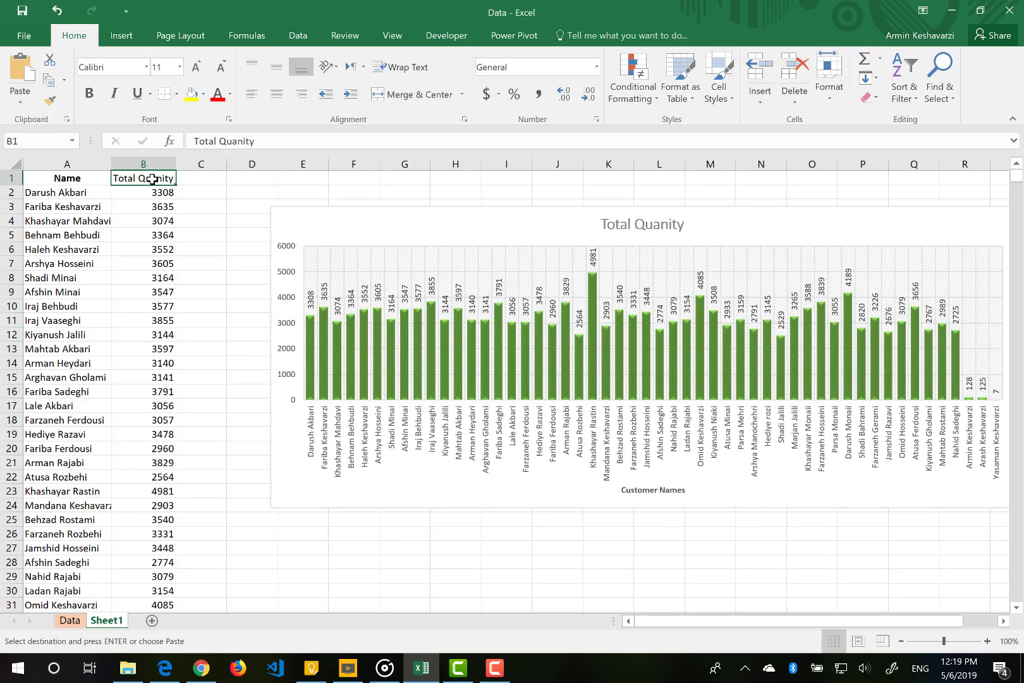
key("ctrl+v")
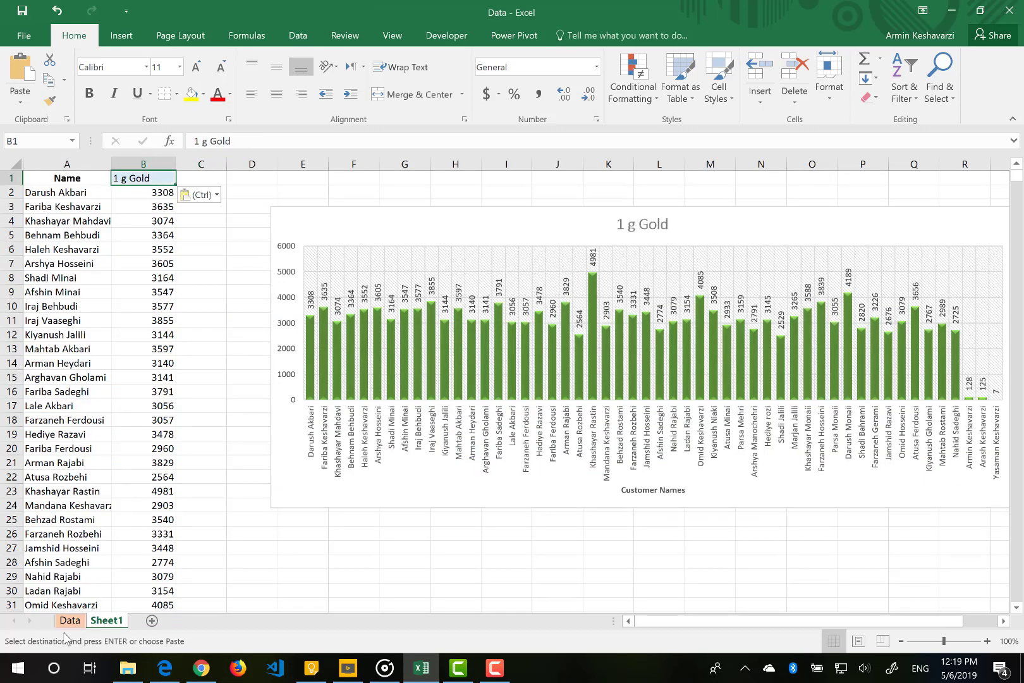
left_click(206, 197)
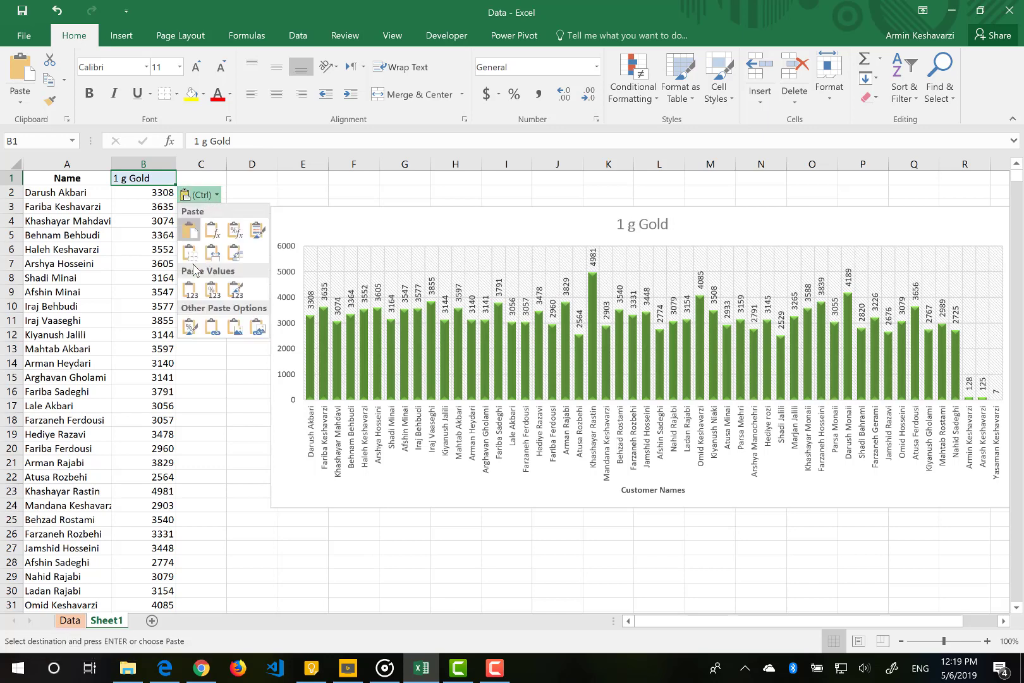
left_click(191, 289)
Step: Copy the product name Google Share from the Data sheet into Sheet1 cell C1 as the next column header
left_click(69, 620)
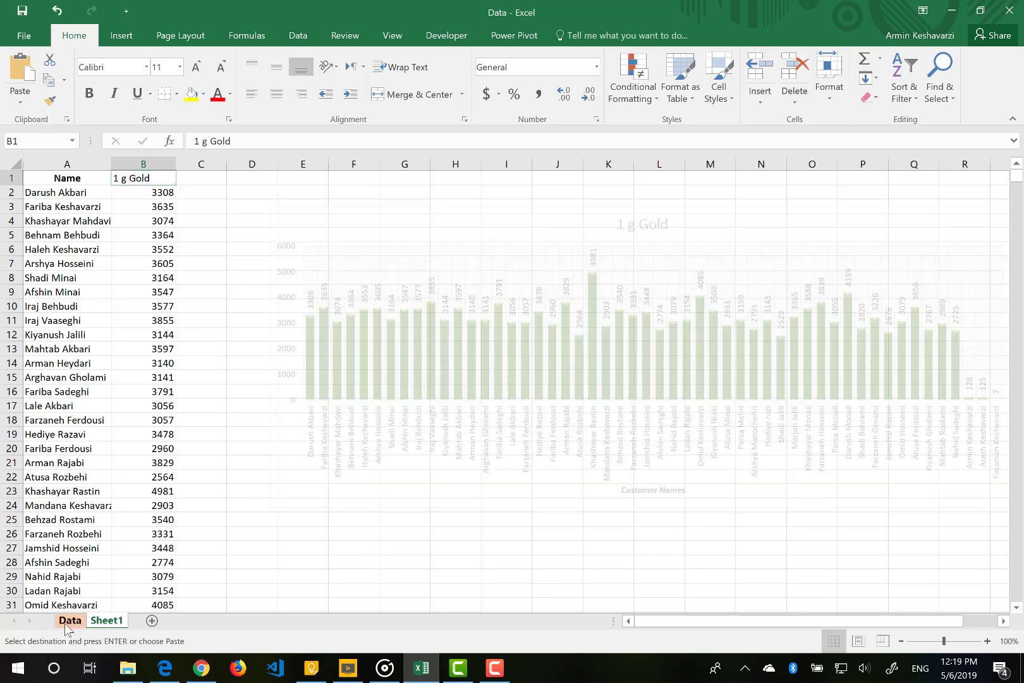
left_click(623, 292)
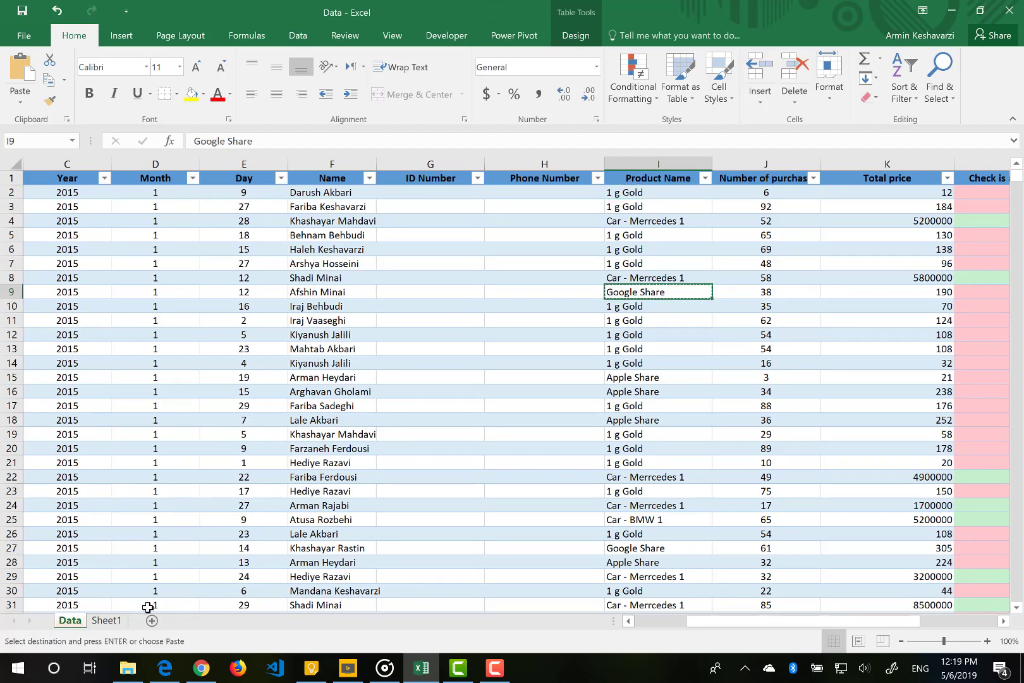
left_click(106, 620)
left_click(198, 178)
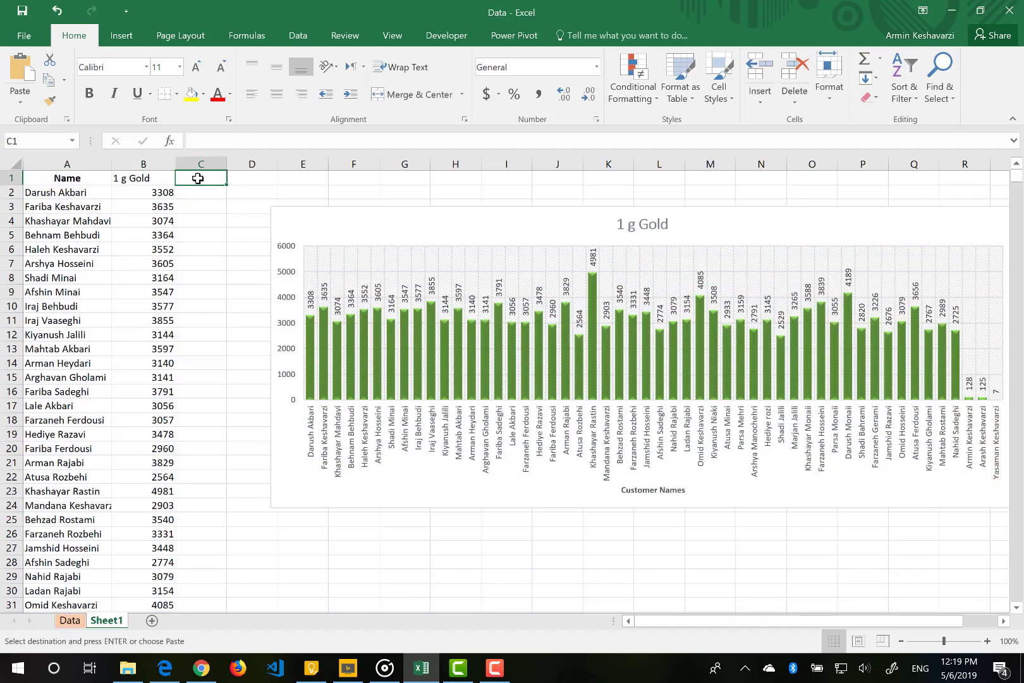
key("ctrl+v")
Step: Change the function in the B2 formula to SUMIFS and open its function arguments for editing
left_click(154, 193)
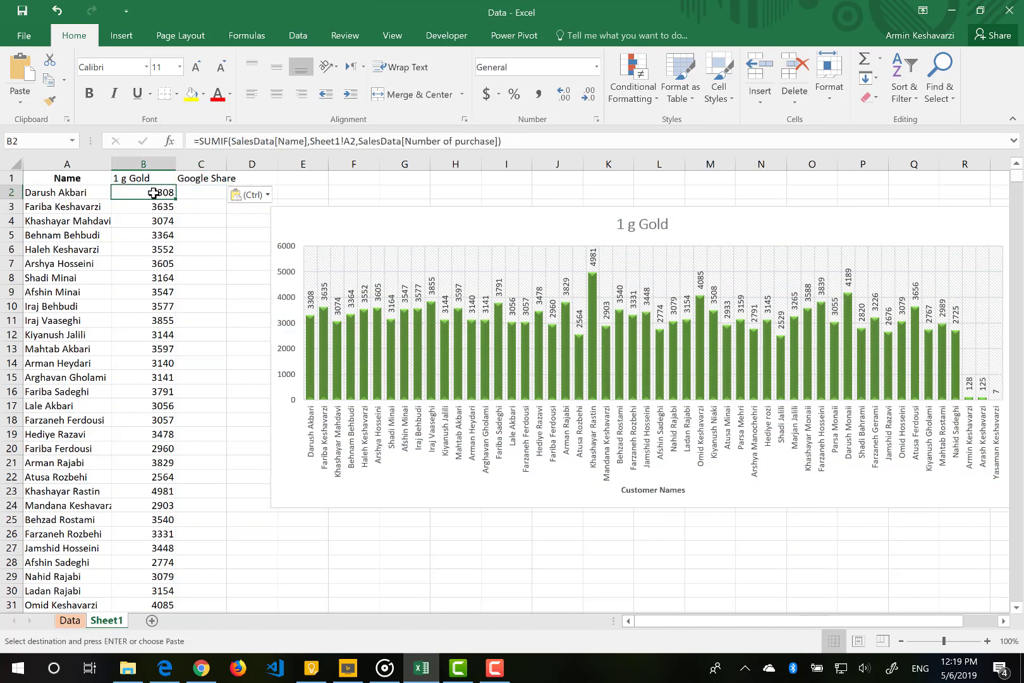
left_click(226, 137)
type("s")
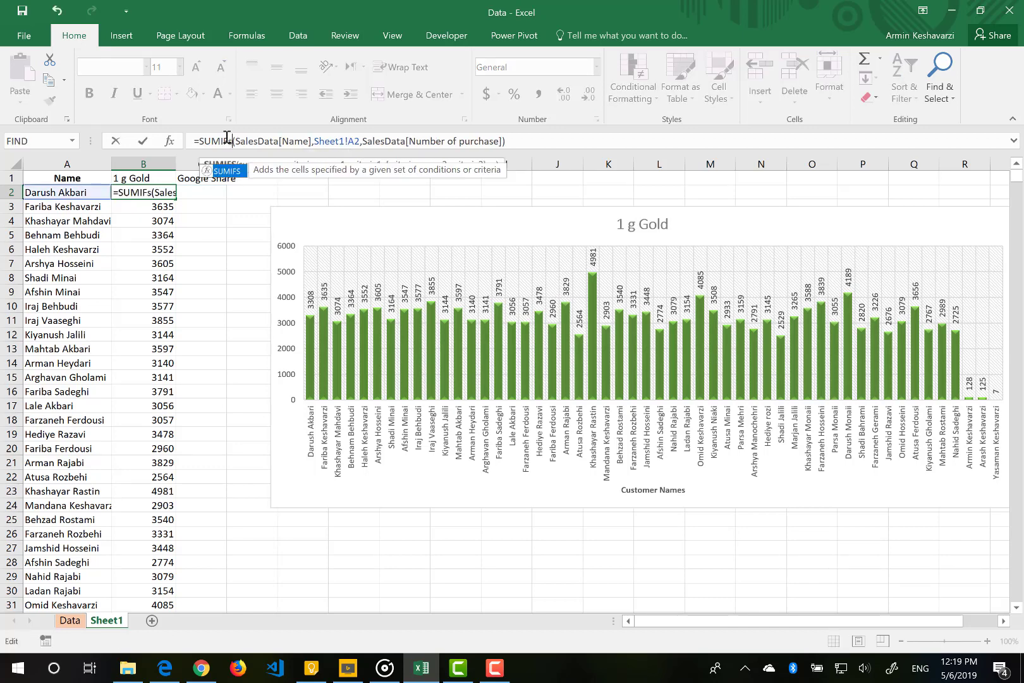
key("Tab")
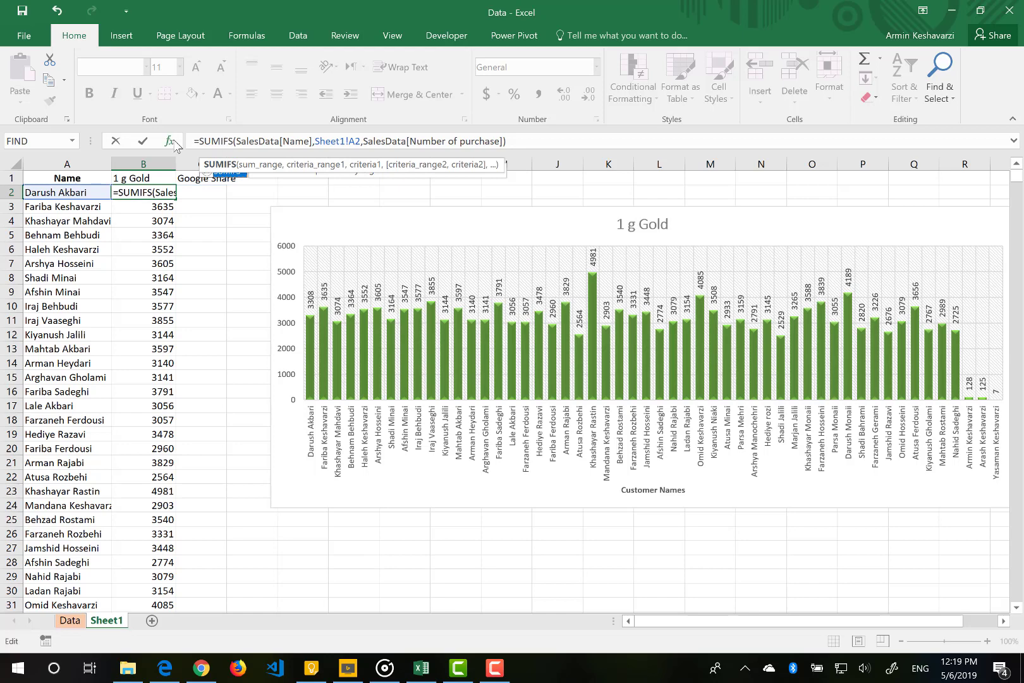
left_click(171, 142)
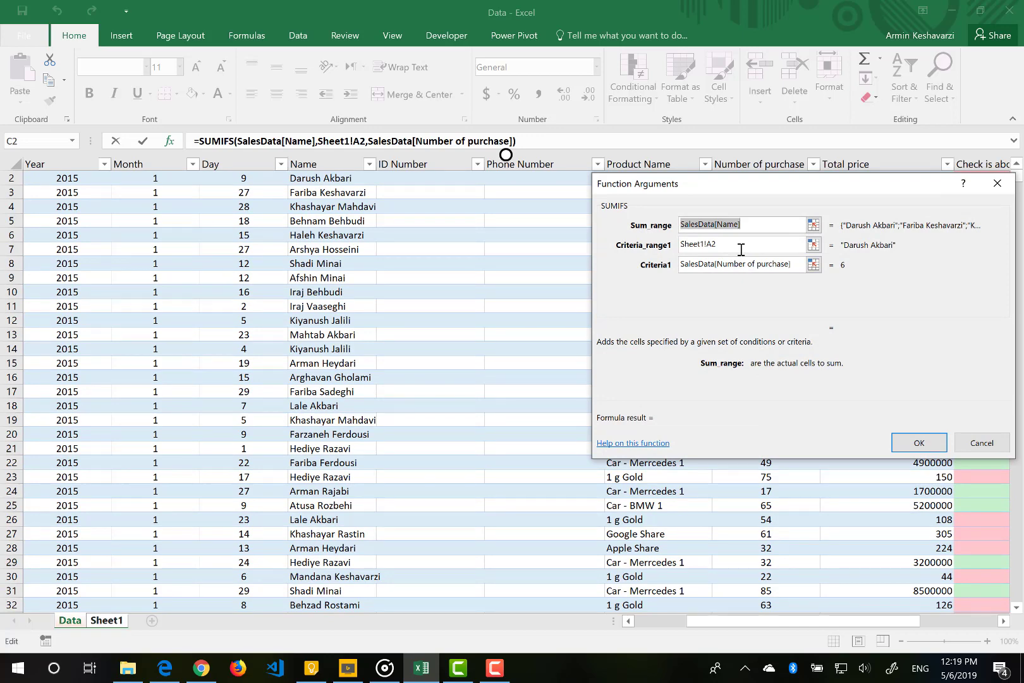
Step: Set the SUMIFS sum range to SalesData[Number of purchase] and the first criteria range to SalesData[Name]
key("BackSpace")
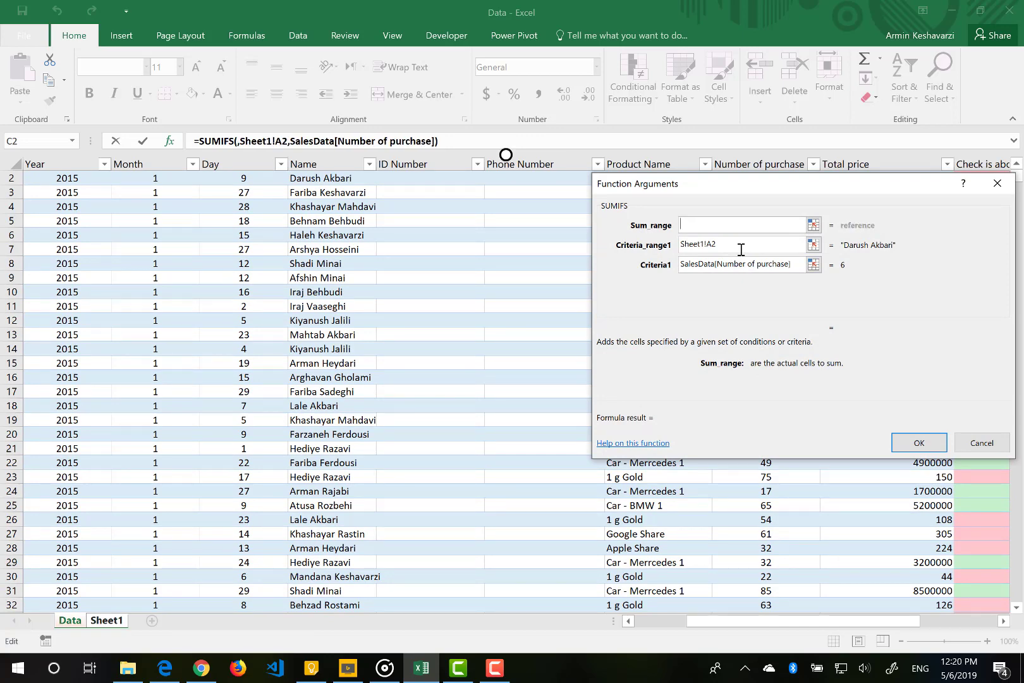
left_click_drag(680, 183, 180, 228)
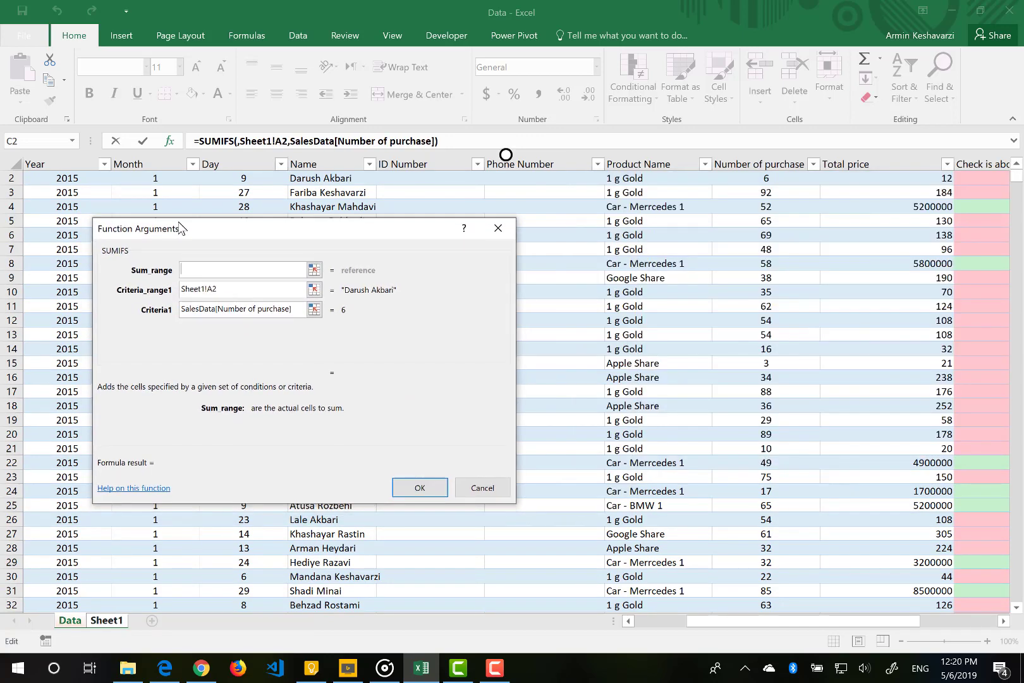
left_click(737, 164)
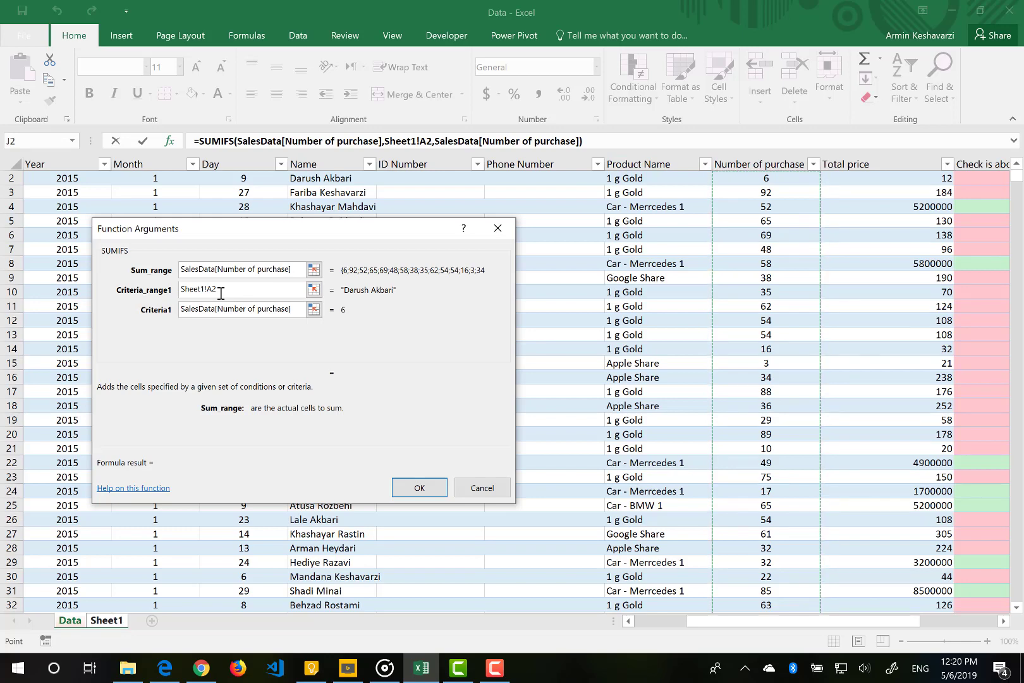
left_click(156, 295)
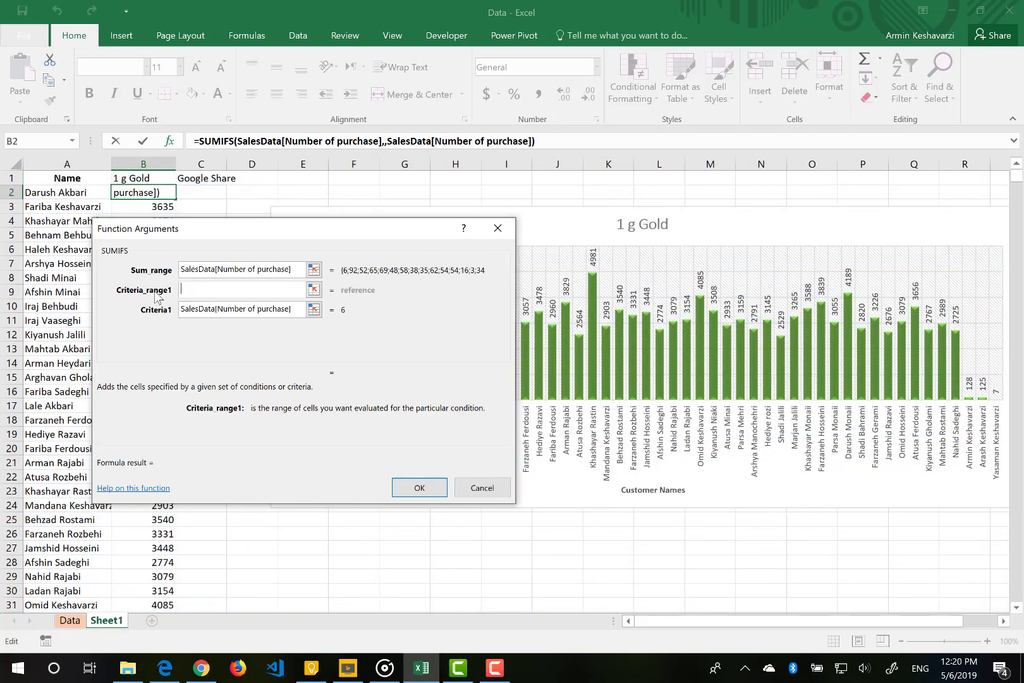
left_click(69, 620)
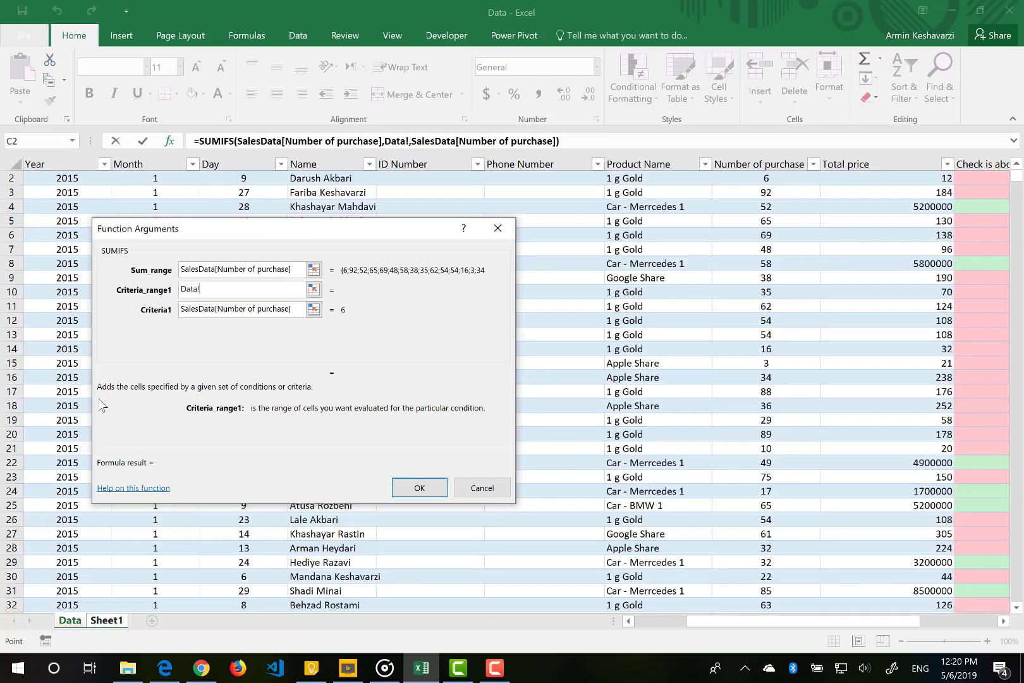
left_click(323, 169)
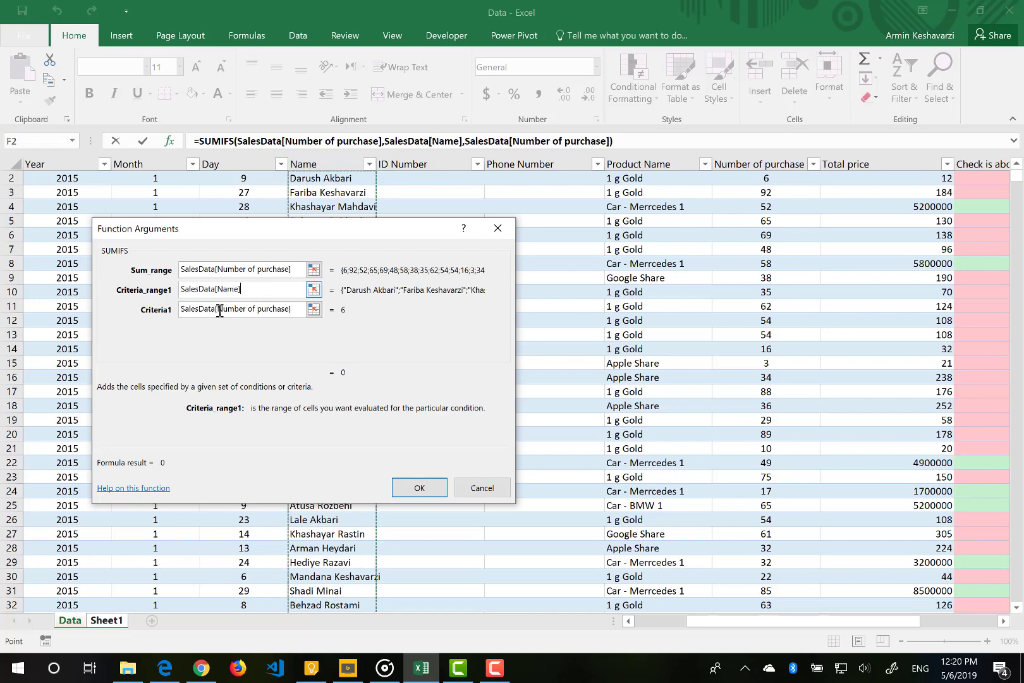
Step: Replace the first SUMIFS criterion with the customer name cell Sheet1!A2
left_click(241, 325)
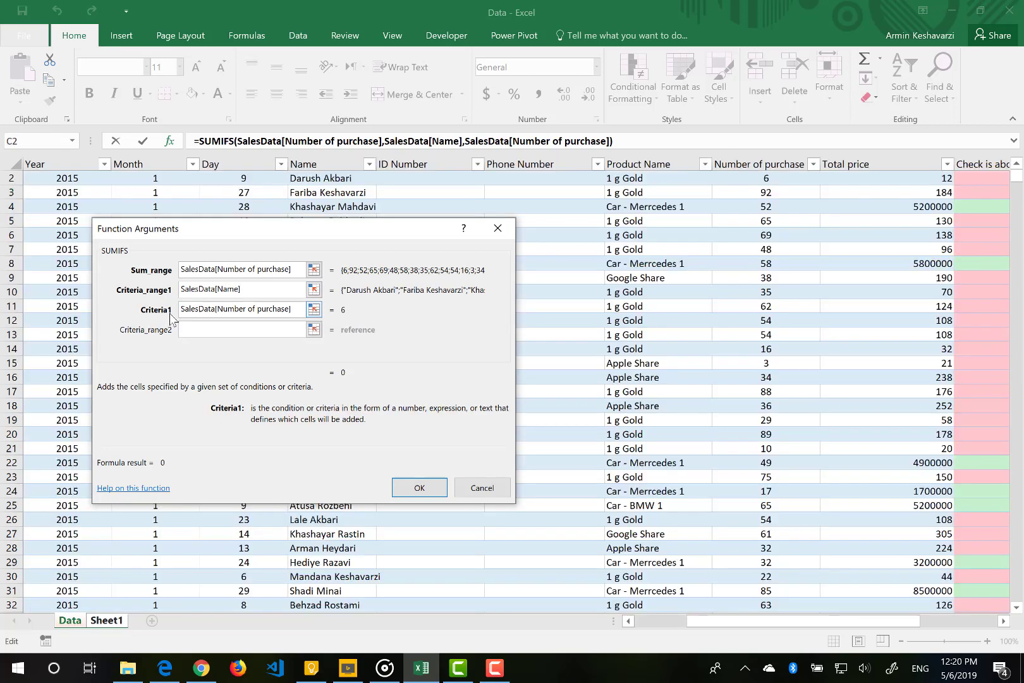
left_click_drag(174, 310, 313, 309)
key("BackSpace")
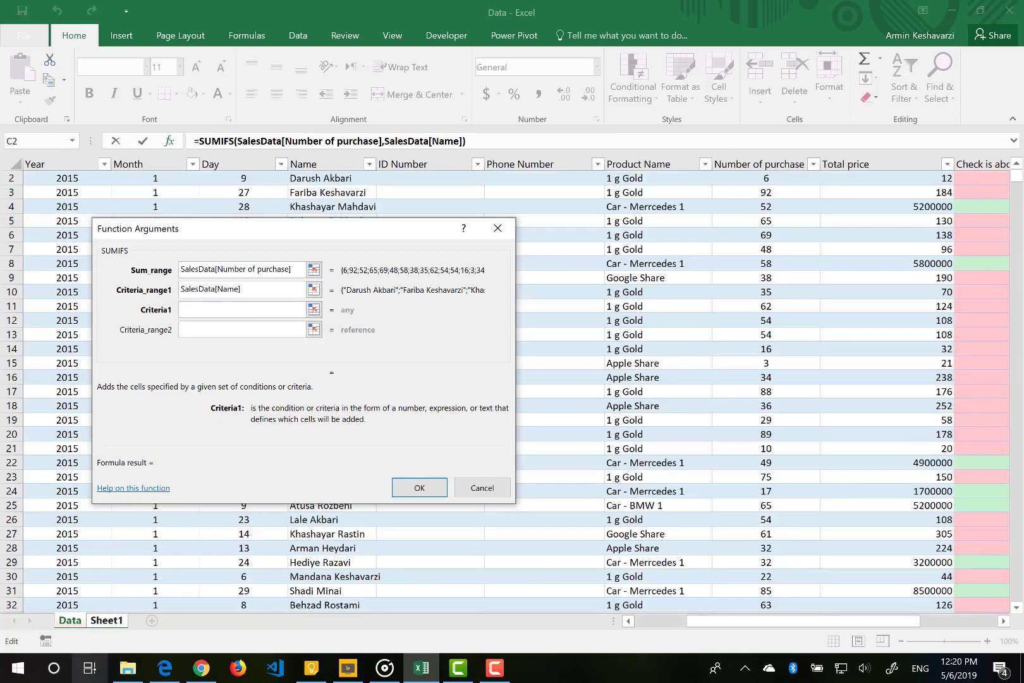
left_click(106, 621)
left_click(56, 188)
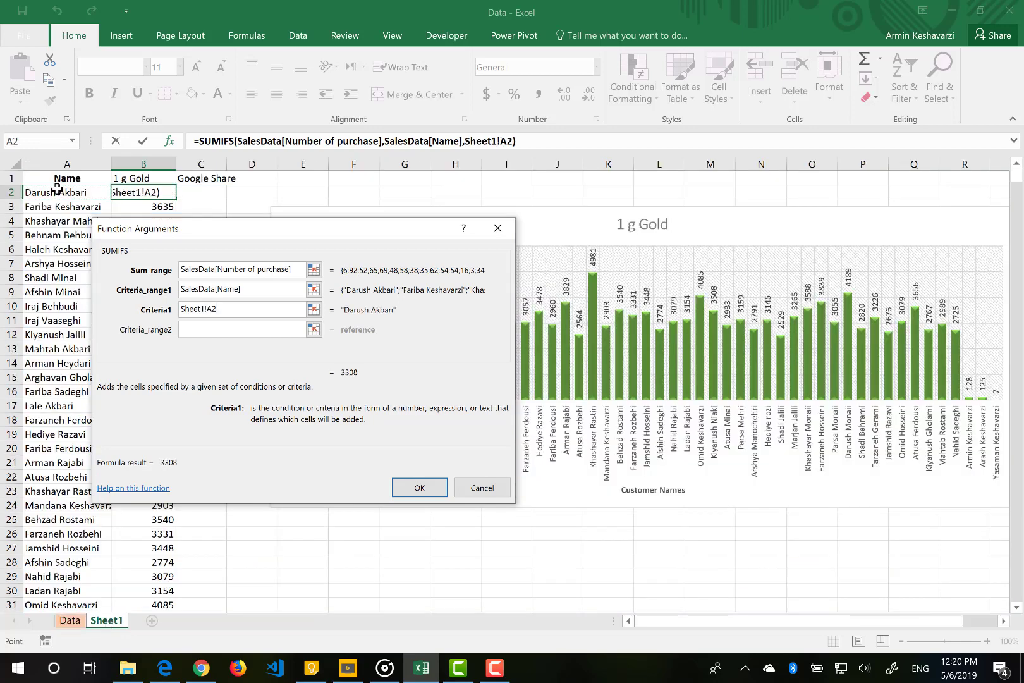
Step: Add a second SUMIFS condition with SalesData[Product Name] as the criteria range and the header cell B1 as the criterion
left_click(210, 327)
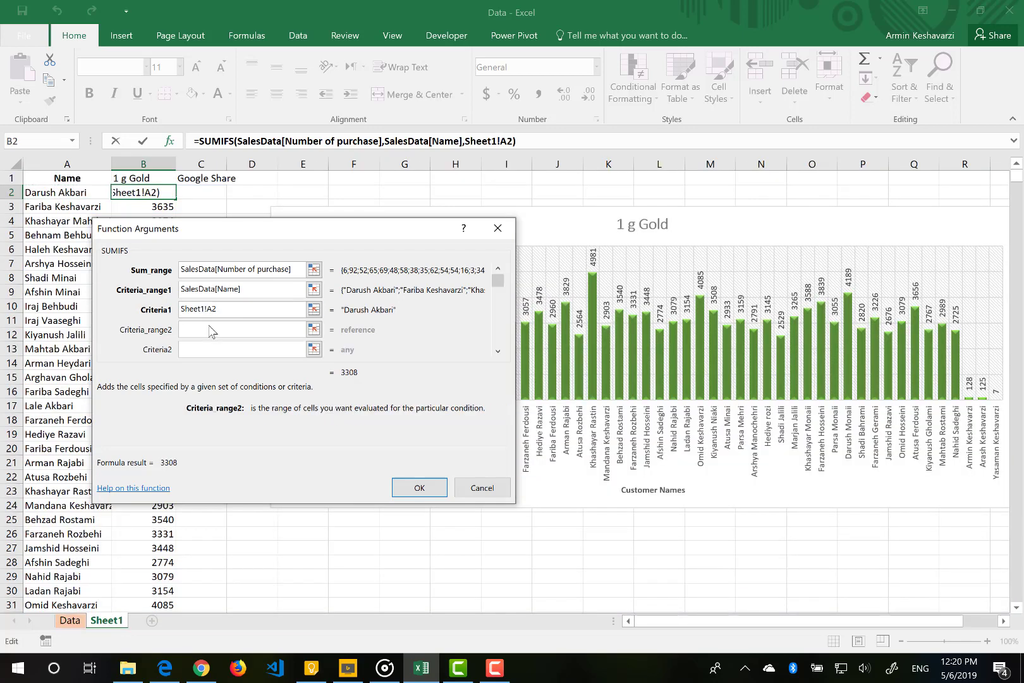
left_click(70, 620)
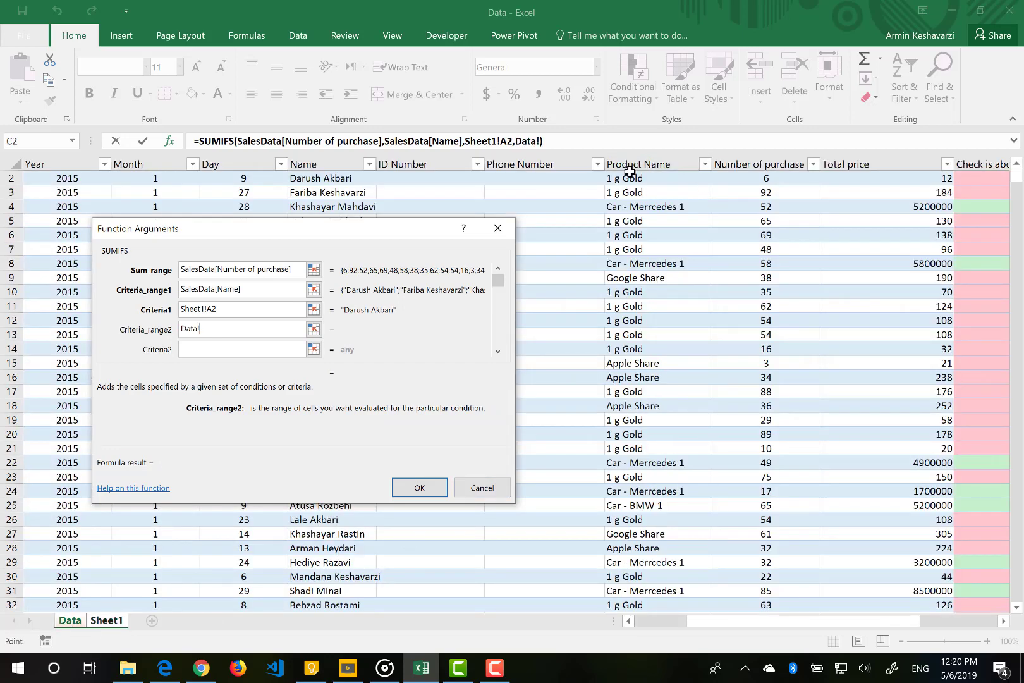
left_click(629, 169)
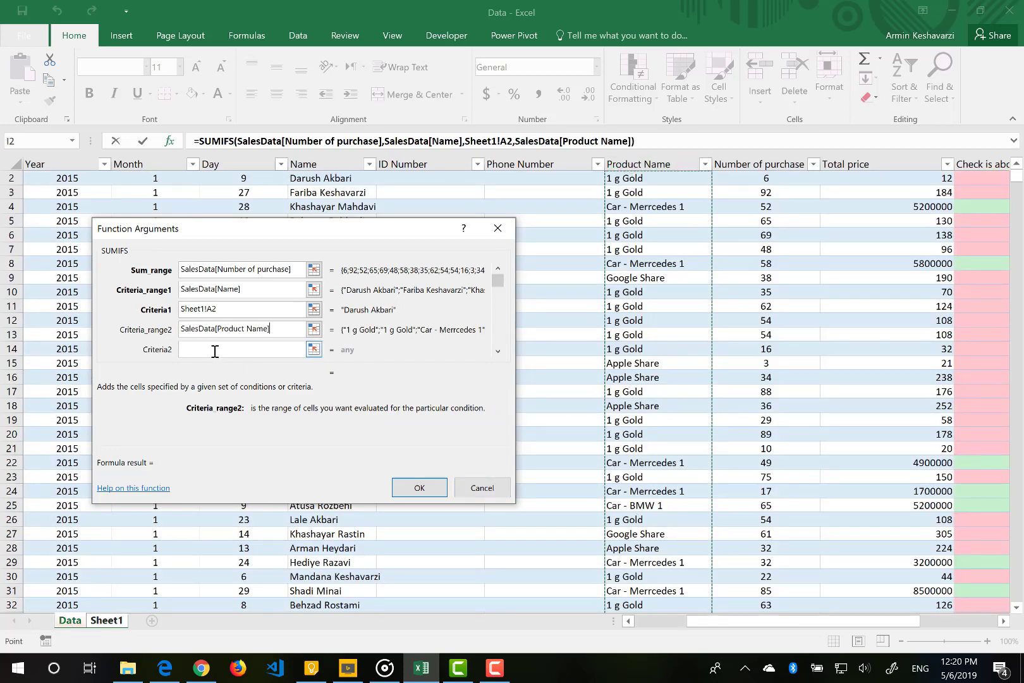
left_click(213, 350)
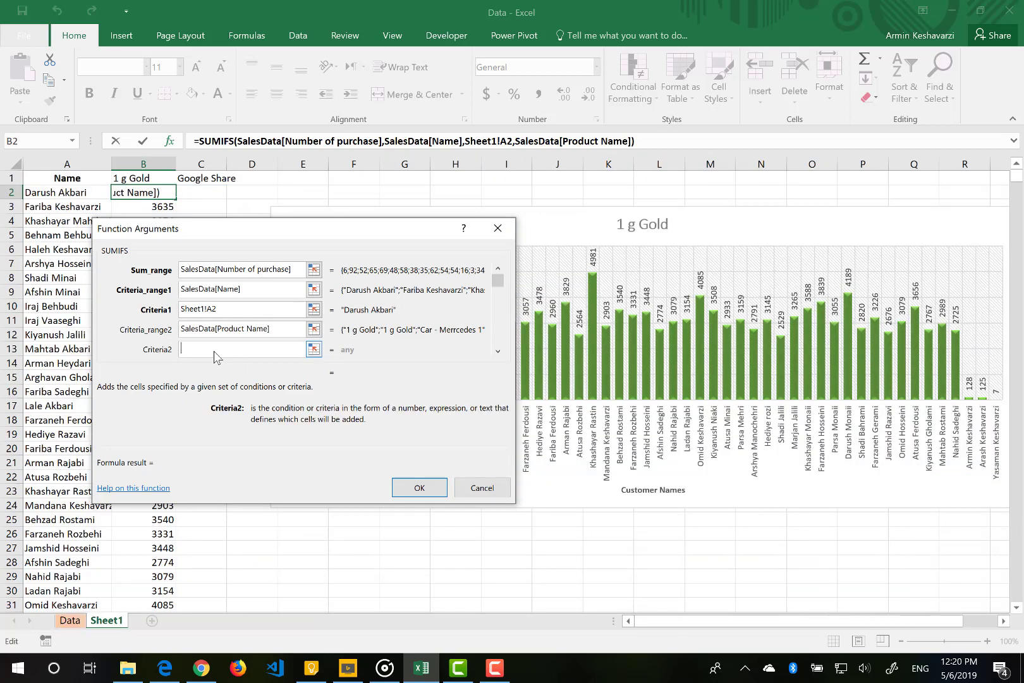
left_click(129, 178)
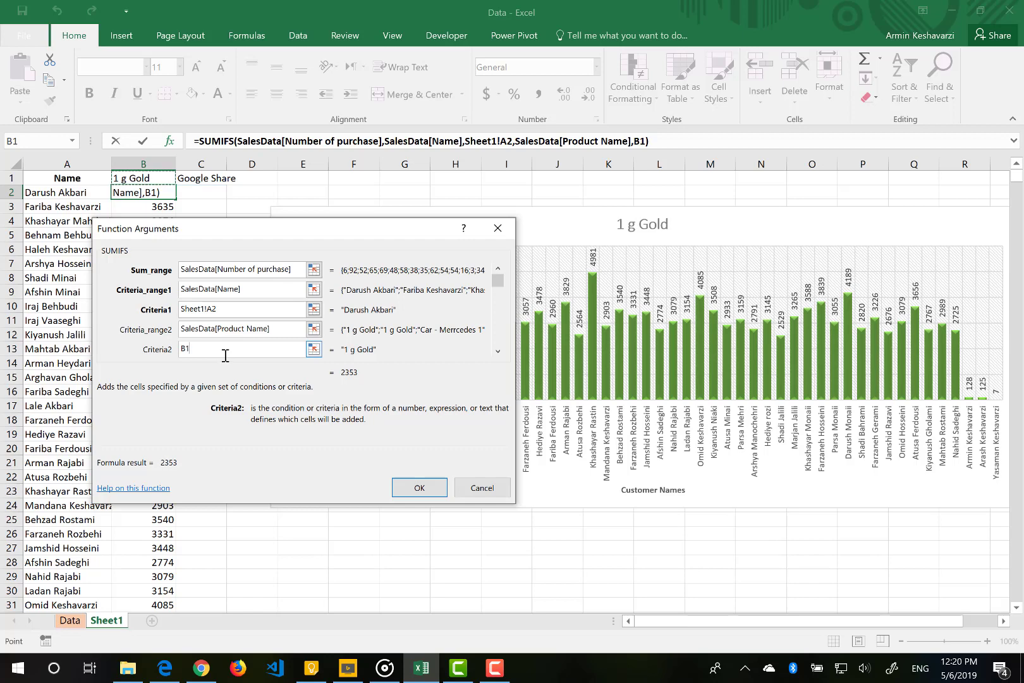
Step: Lock only the row of the second criterion as B$1, apply the formula, and fill it down the 1 g Gold column
key("F4")
left_click(184, 348)
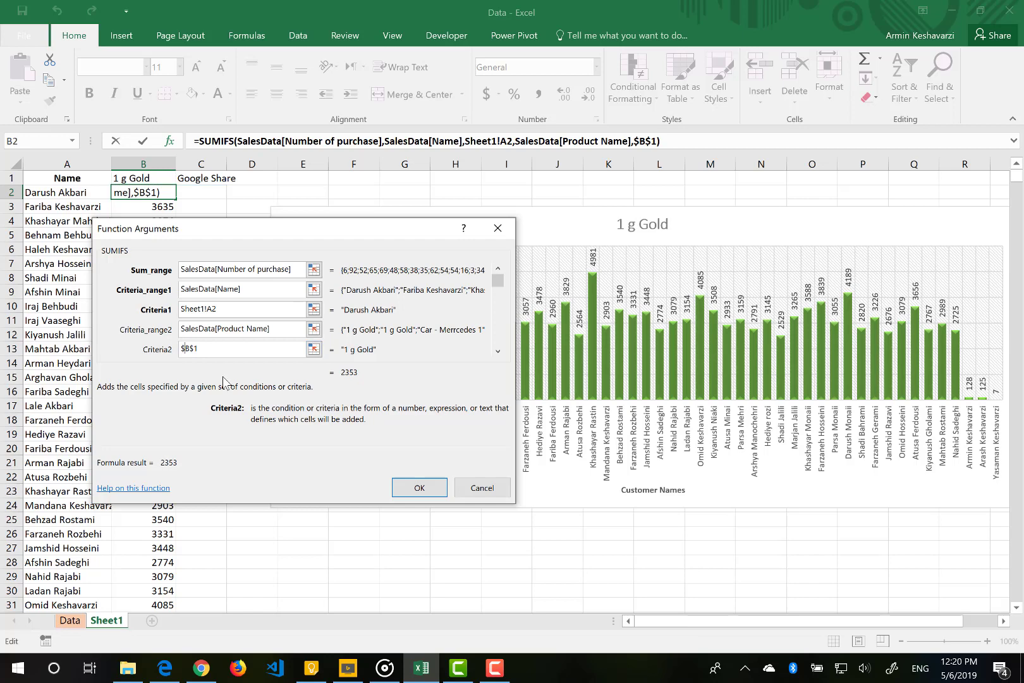
key("BackSpace")
left_click(418, 489)
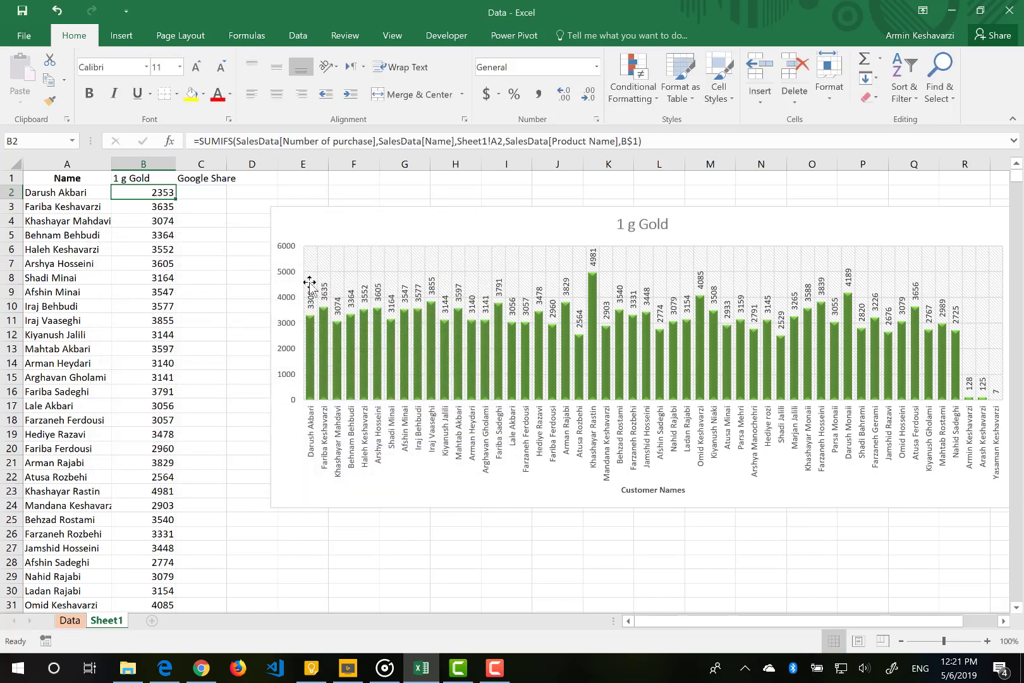
double_click(175, 199)
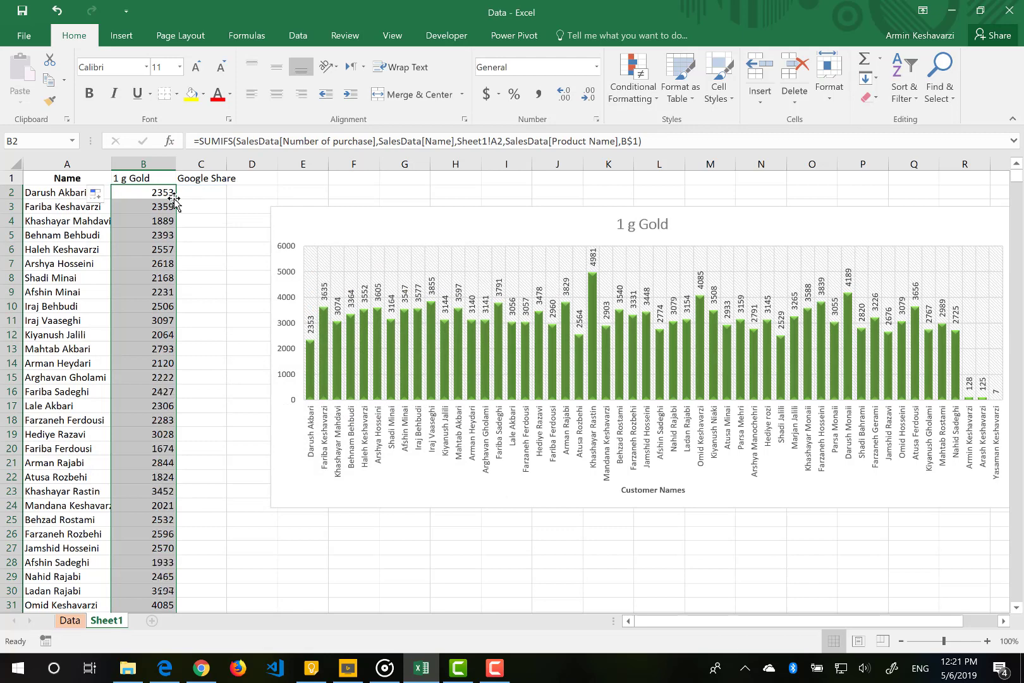
Step: Fill the B2 formula across into C2 under Google Share and compare the references in both cells
left_click(139, 193)
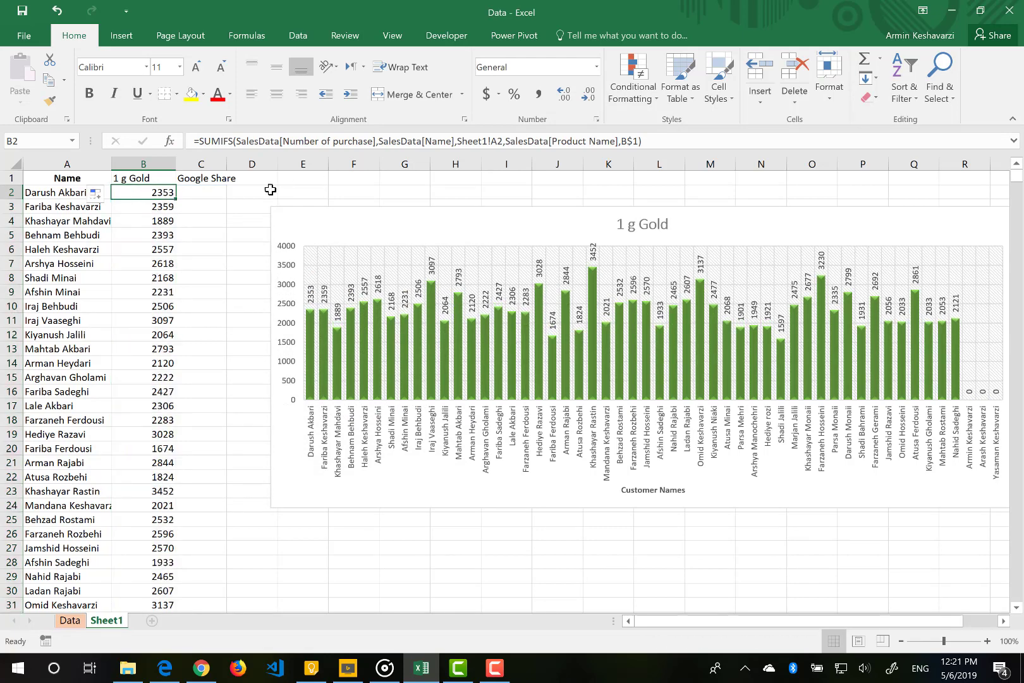
left_click_drag(177, 201, 220, 197)
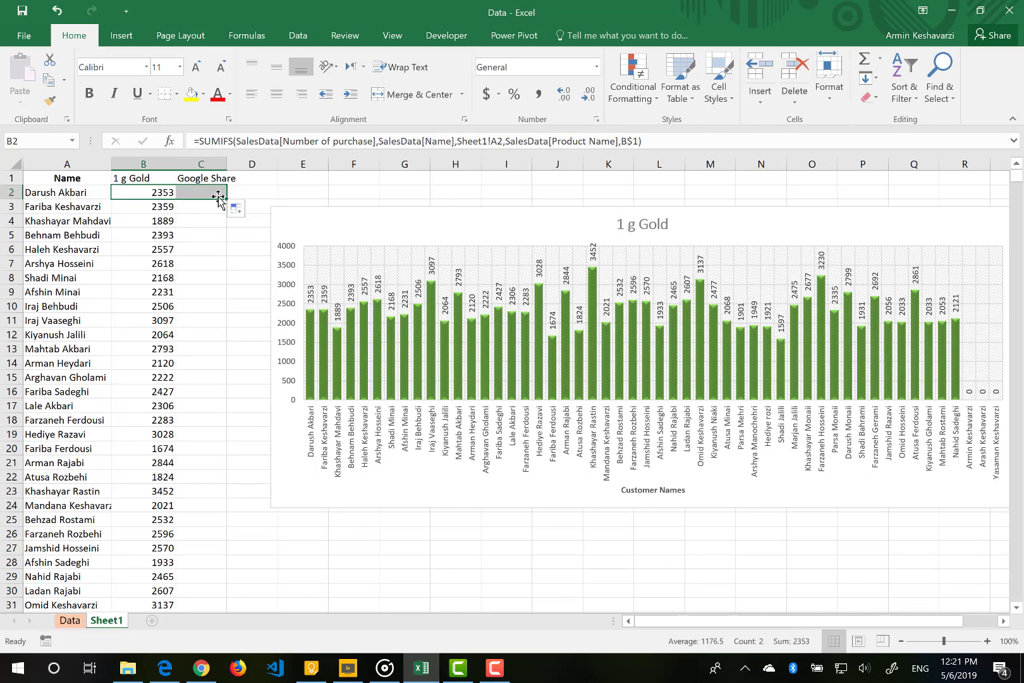
left_click(202, 194)
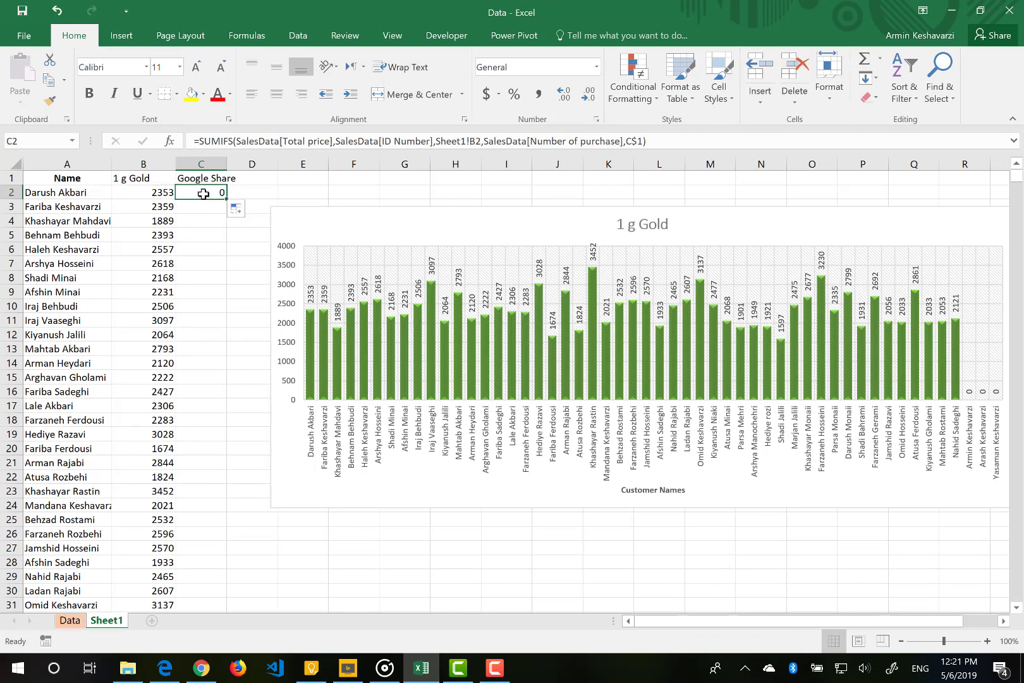
left_click(146, 193)
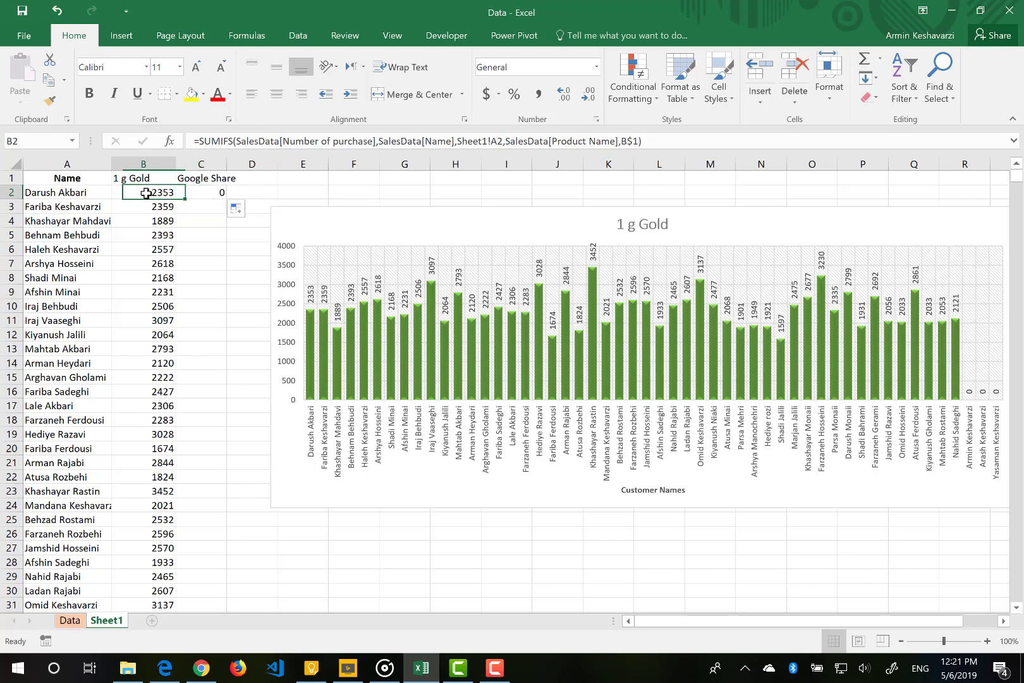
Step: Replace the formula in C2 with an exact text copy of the SUMIFS formula from B2
left_click(208, 192)
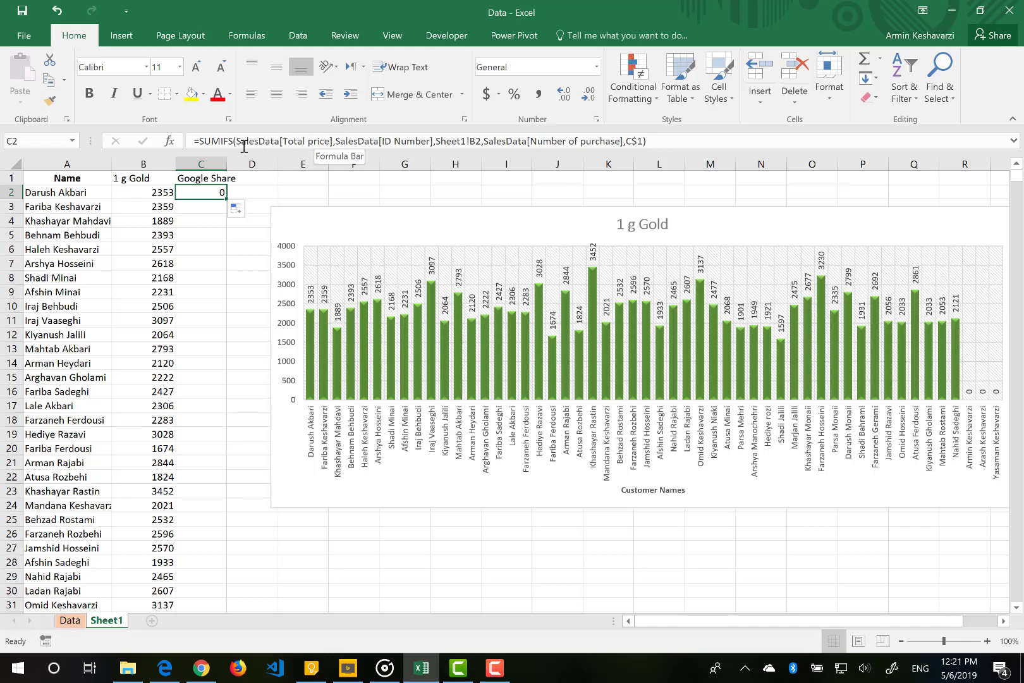
left_click(162, 191)
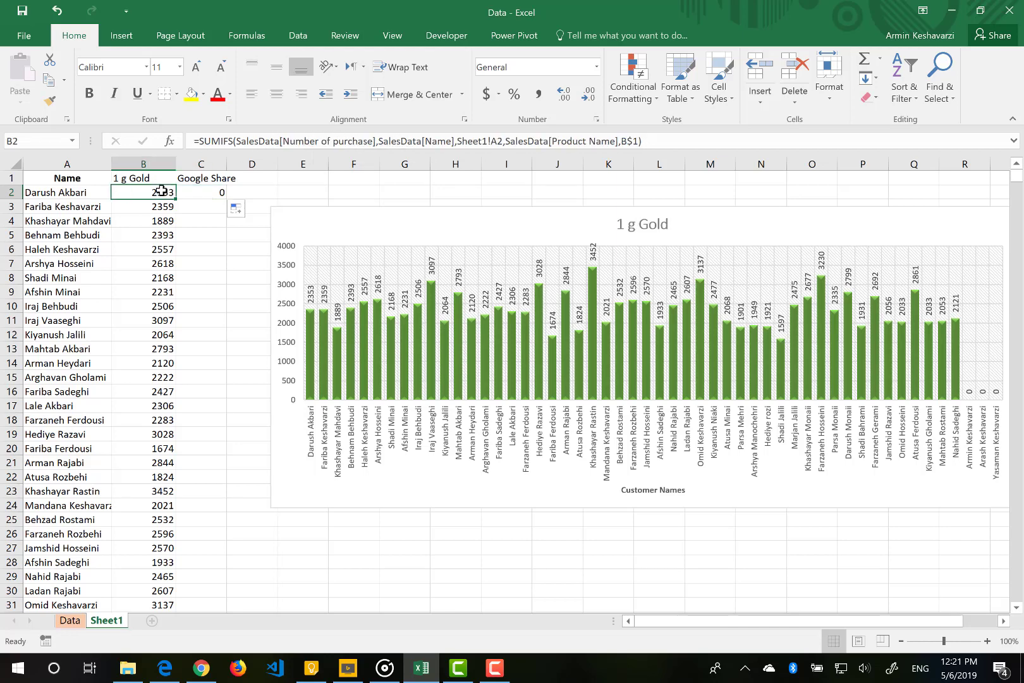
left_click(648, 140)
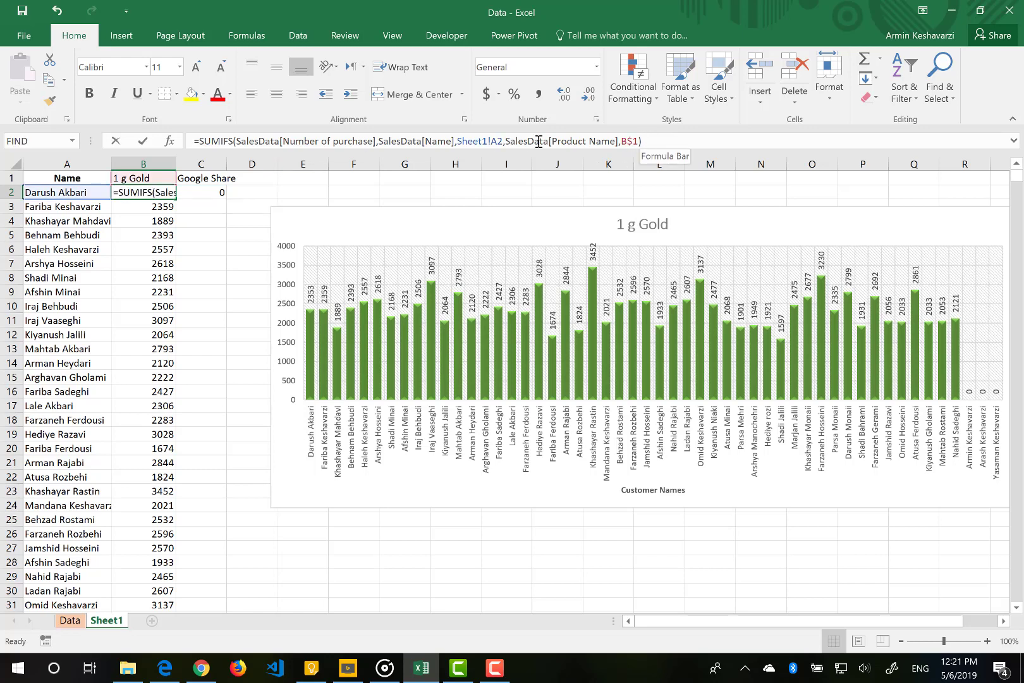
left_click(195, 141, "shift")
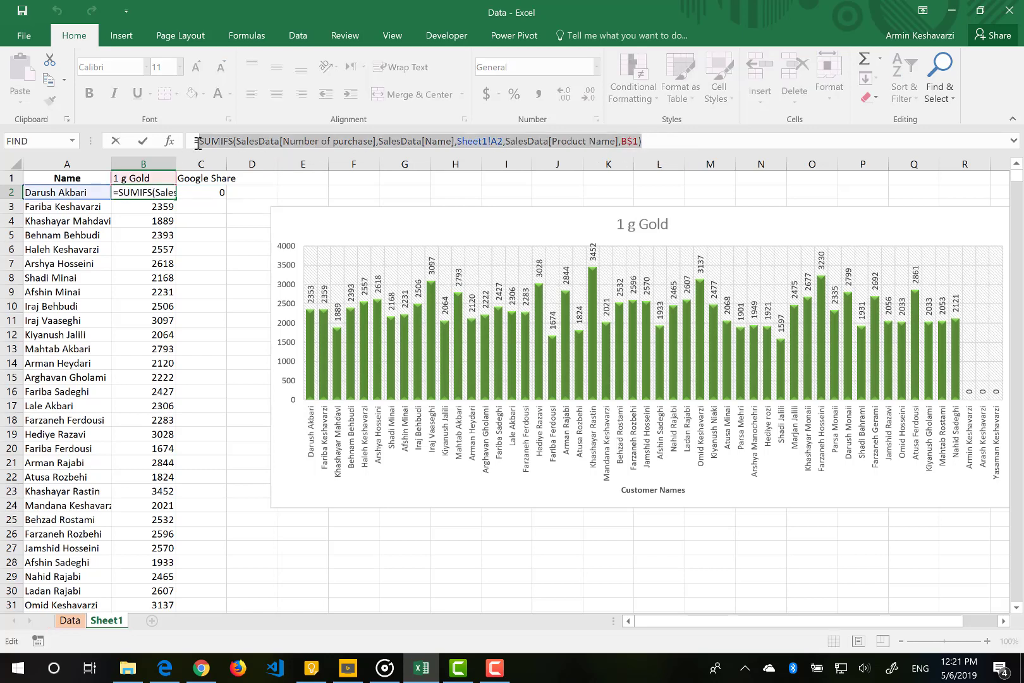
key("ctrl+c")
key("Escape")
left_click(194, 185)
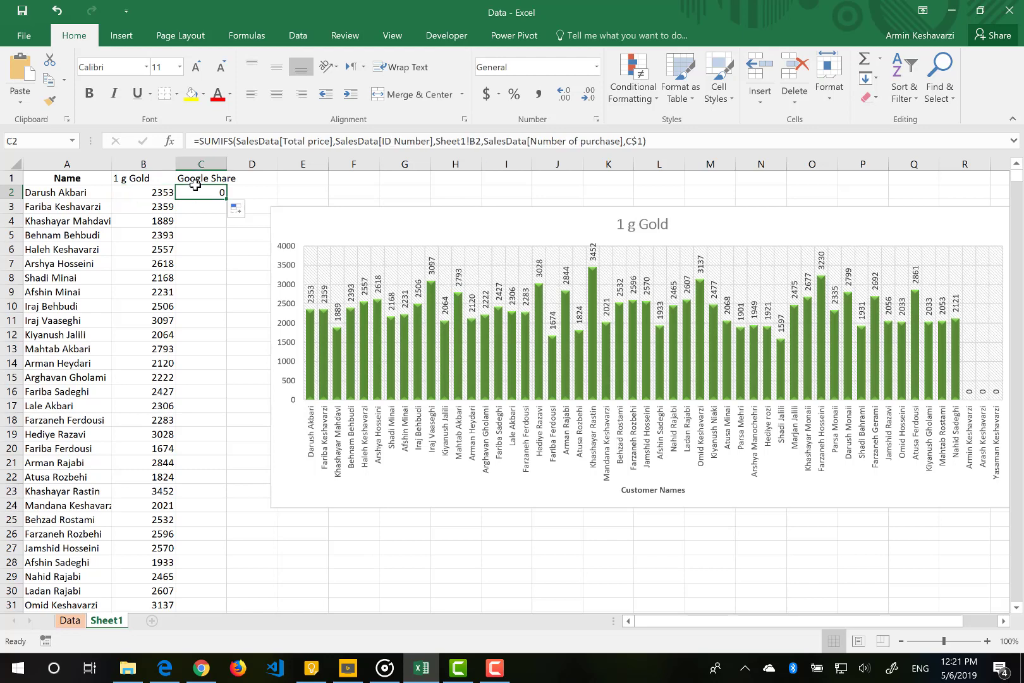
key("BackSpace")
key("ctrl+v")
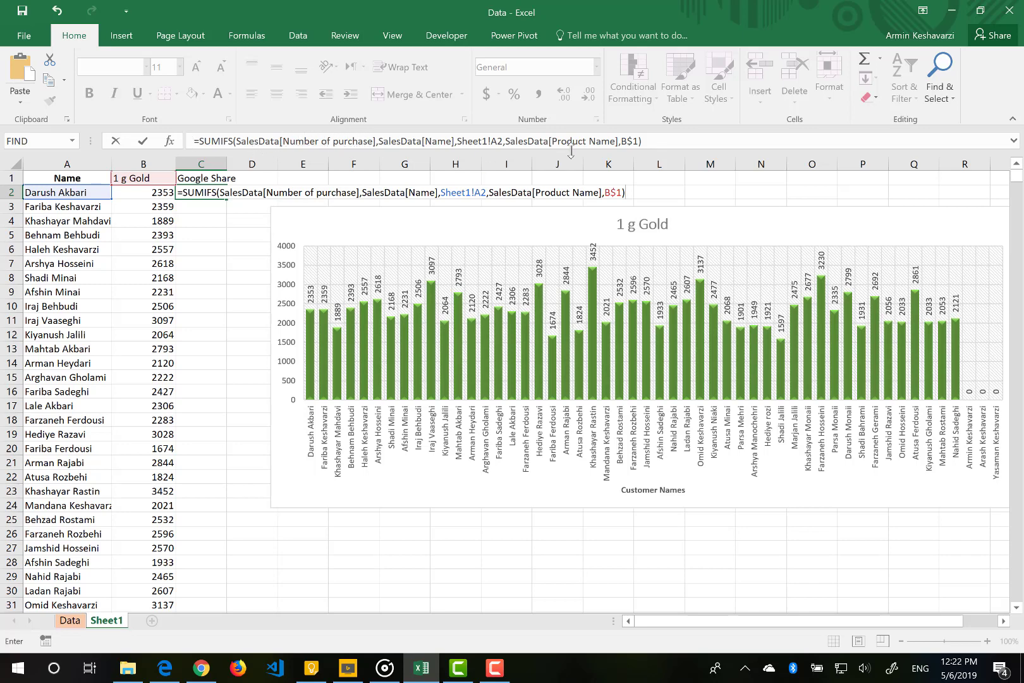
Step: Change the second criterion in C2 to C$1 and fill the formula down the Google Share column
left_click(629, 141)
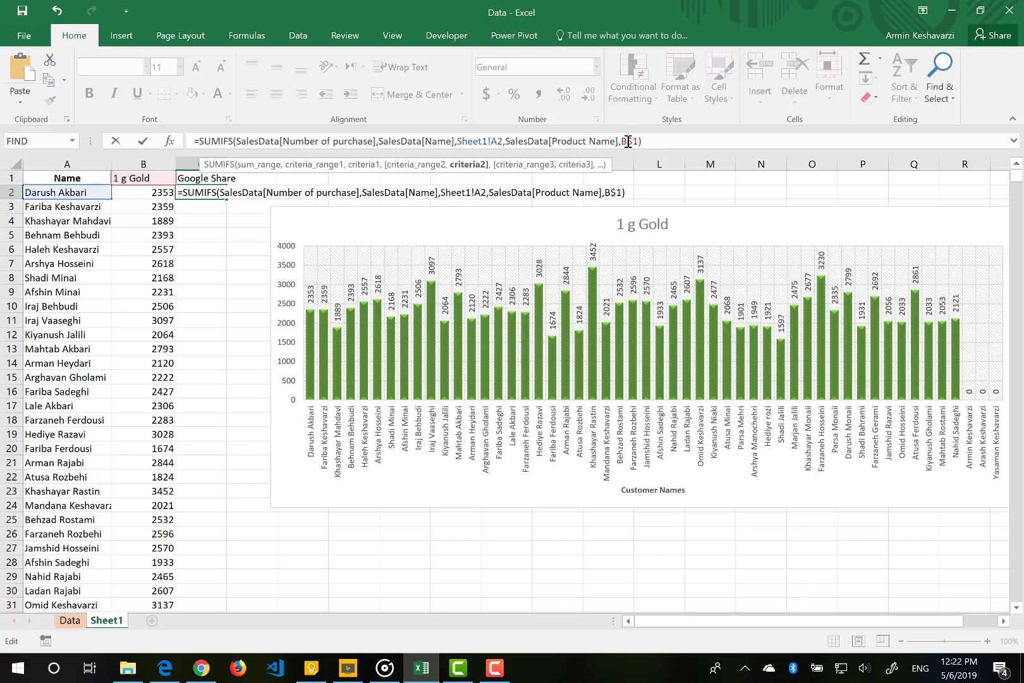
key("BackSpace")
type("C")
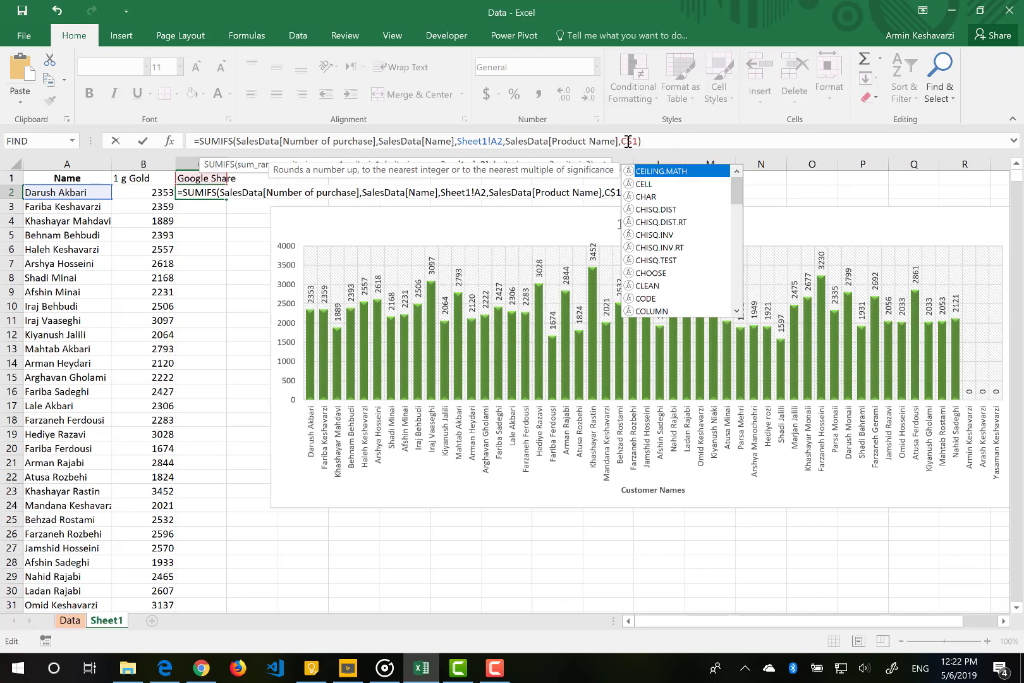
key("Return")
left_click(210, 191)
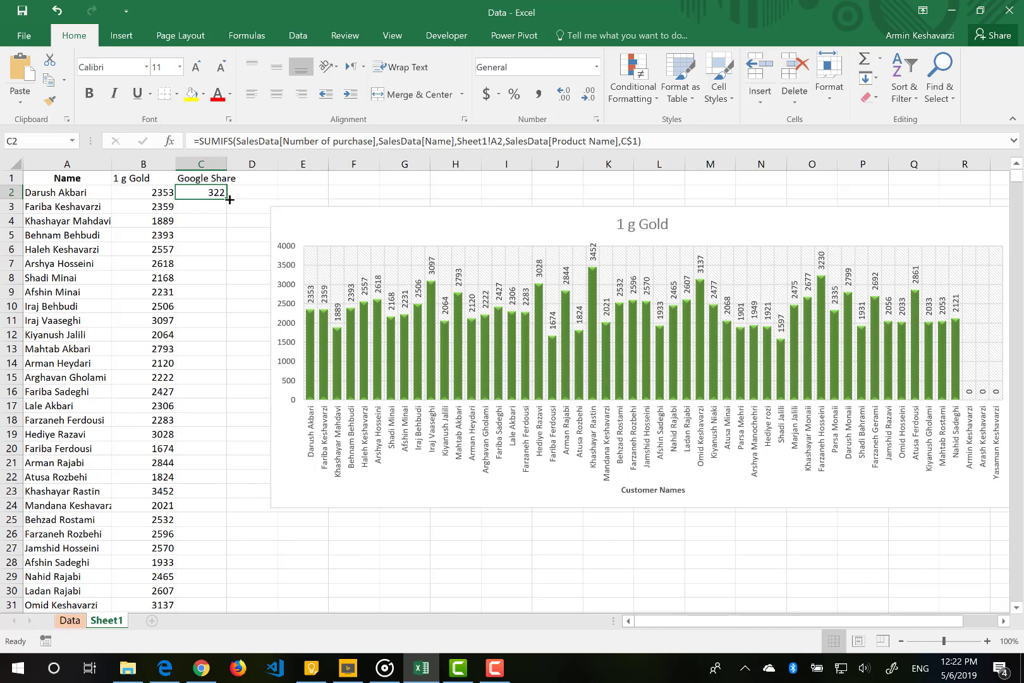
double_click(229, 199)
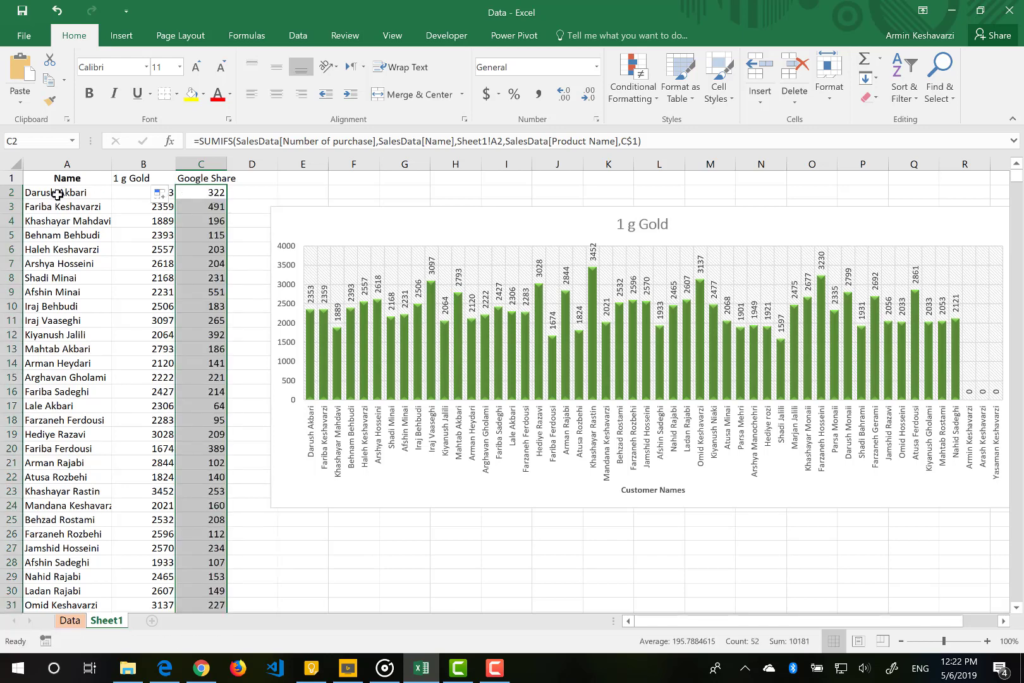
scroll(163, 363, "down", 5)
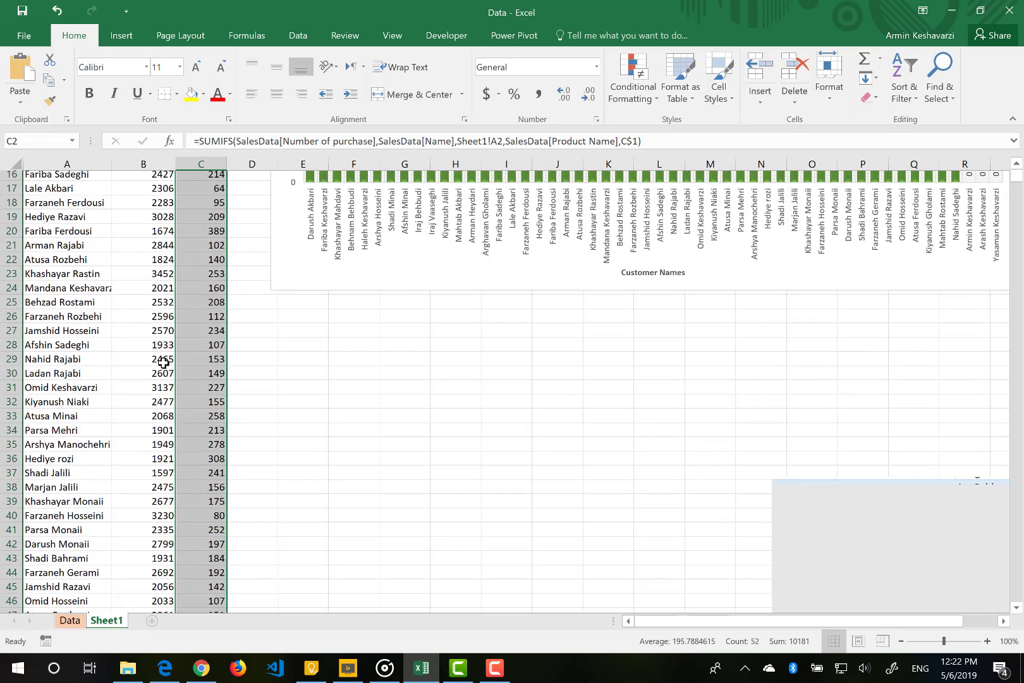
scroll(164, 363, "up", 5)
Step: Add a new data series to the 1 g Gold chart, named from header cell Sheet1!$C$1
left_click(626, 286)
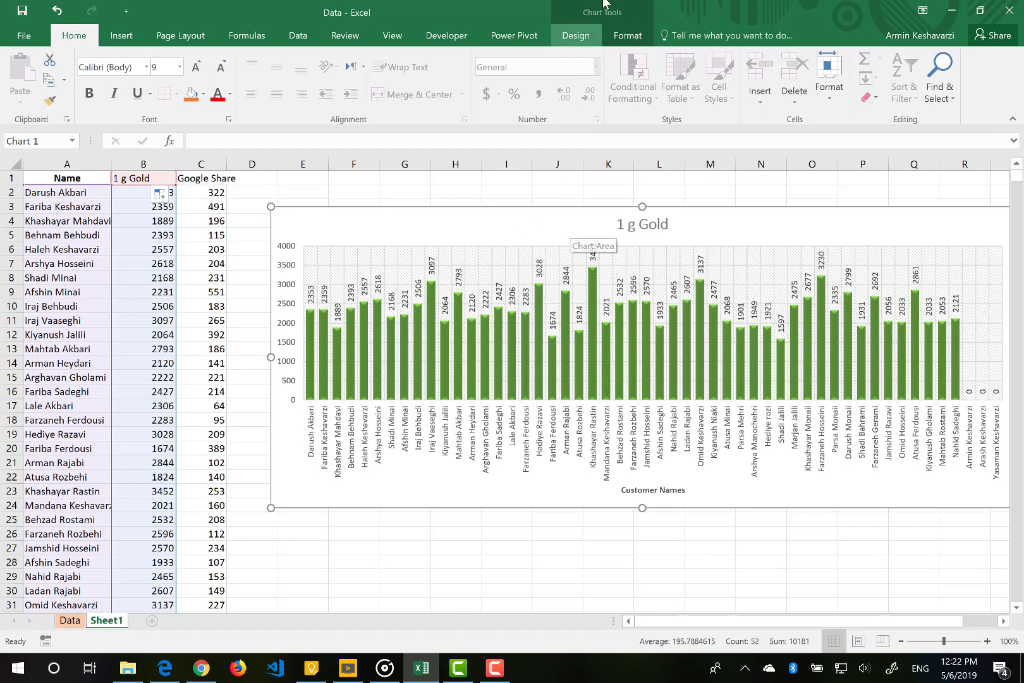
left_click(576, 37)
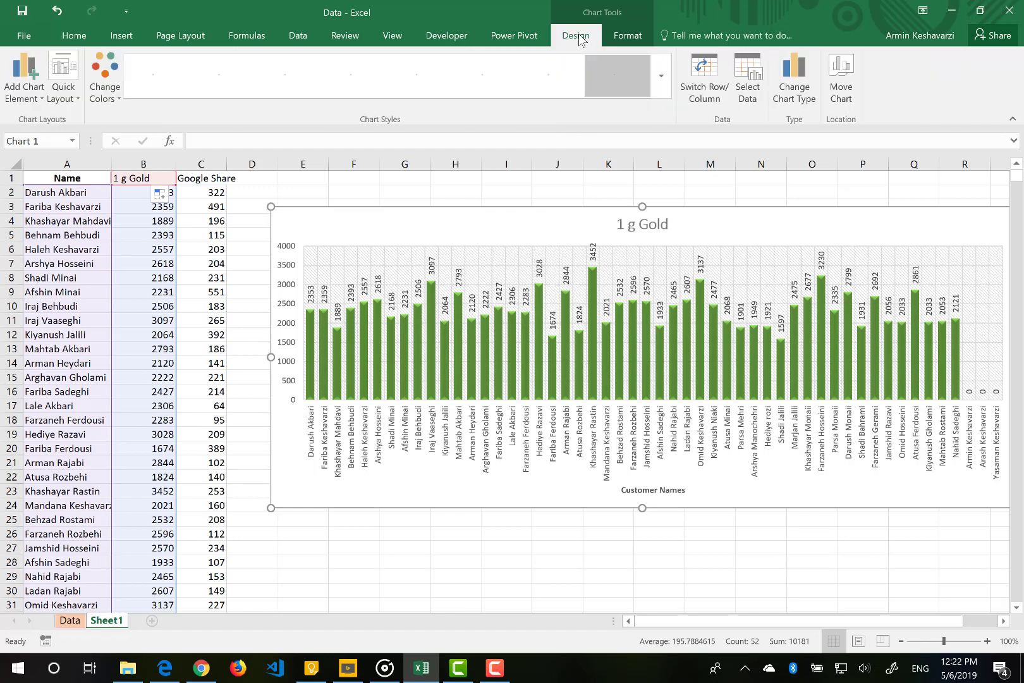
left_click(748, 79)
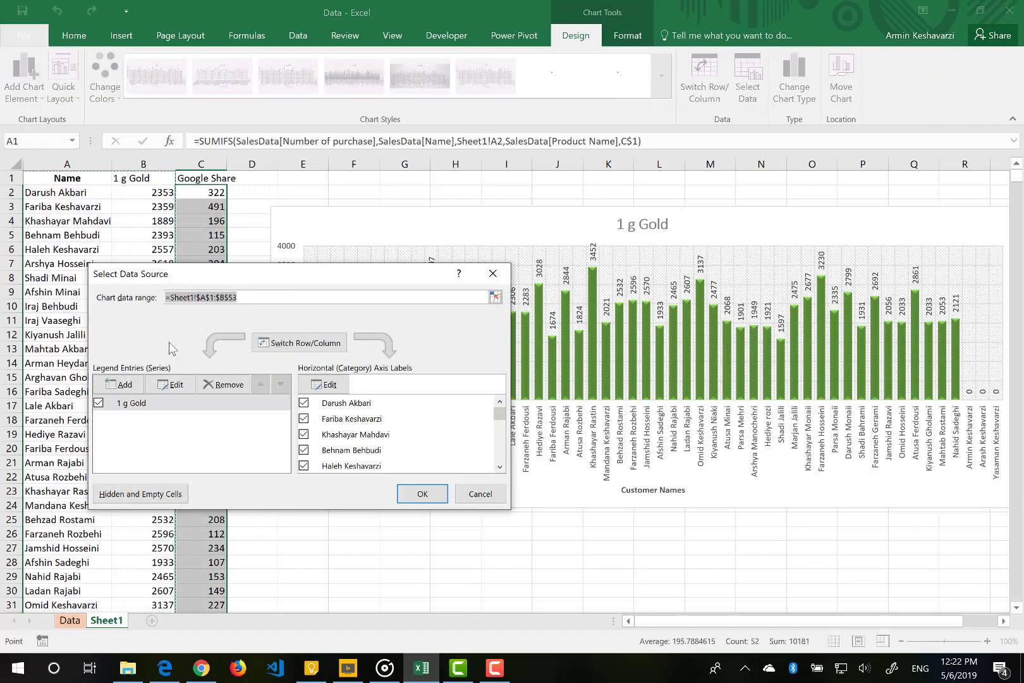
left_click(120, 384)
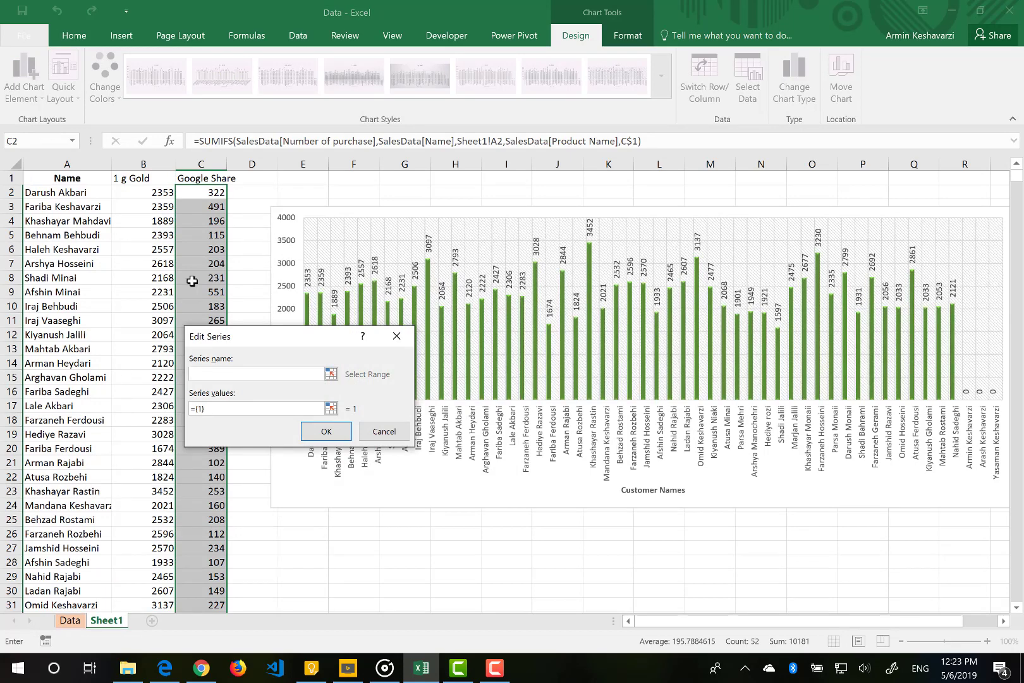
left_click(209, 180)
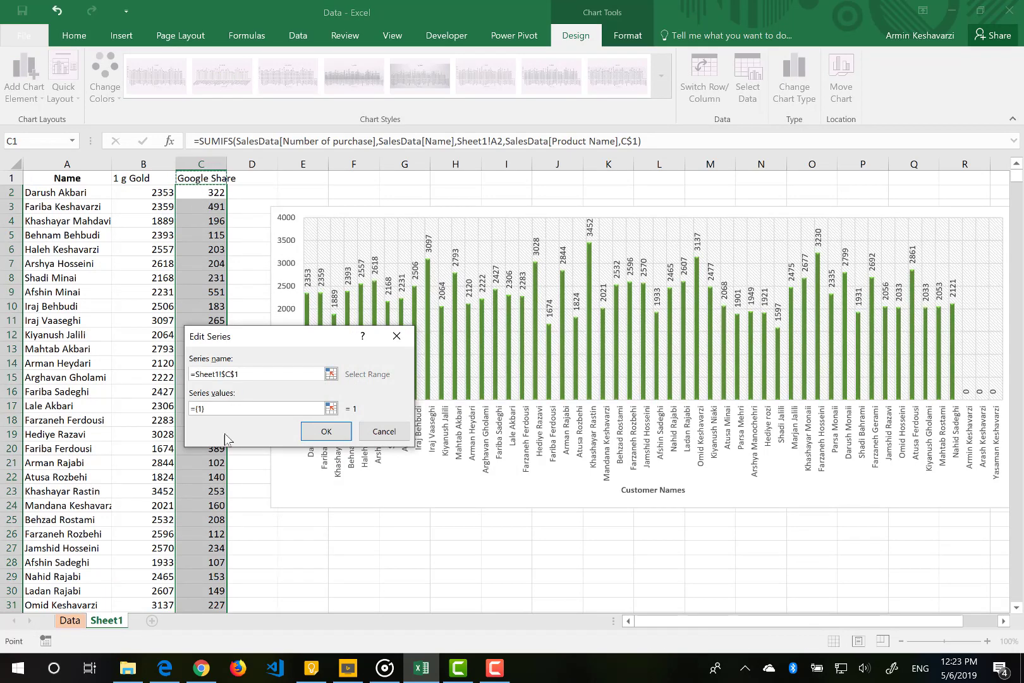
Step: Set the new series' values to Sheet1!$C$2:$C$53 and apply the changed chart data source
left_click(219, 410)
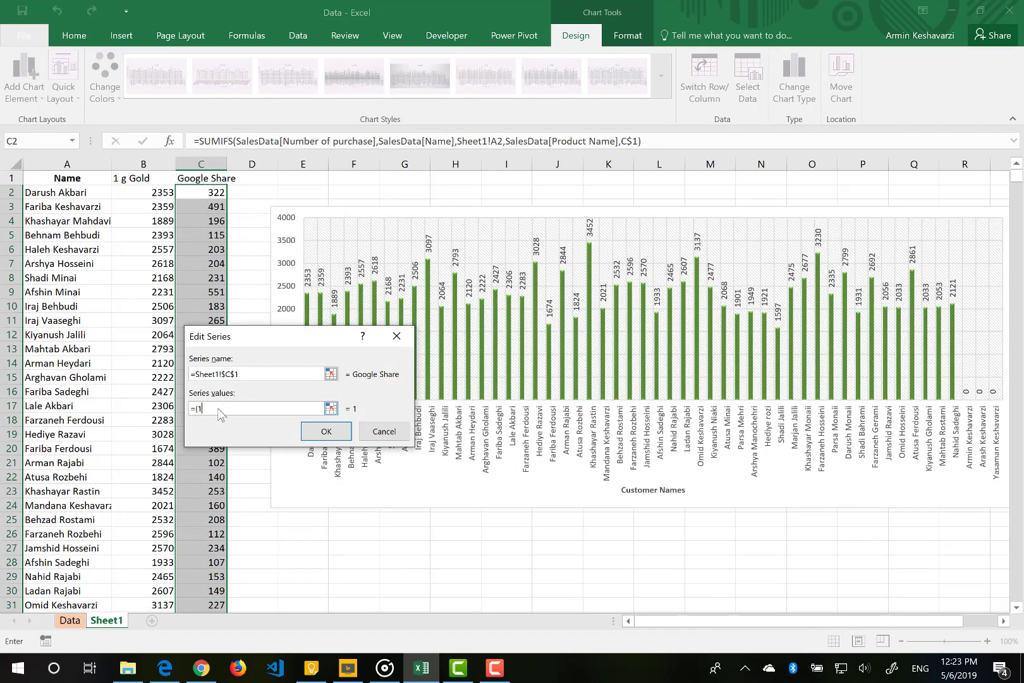
left_click_drag(286, 344, 574, 297)
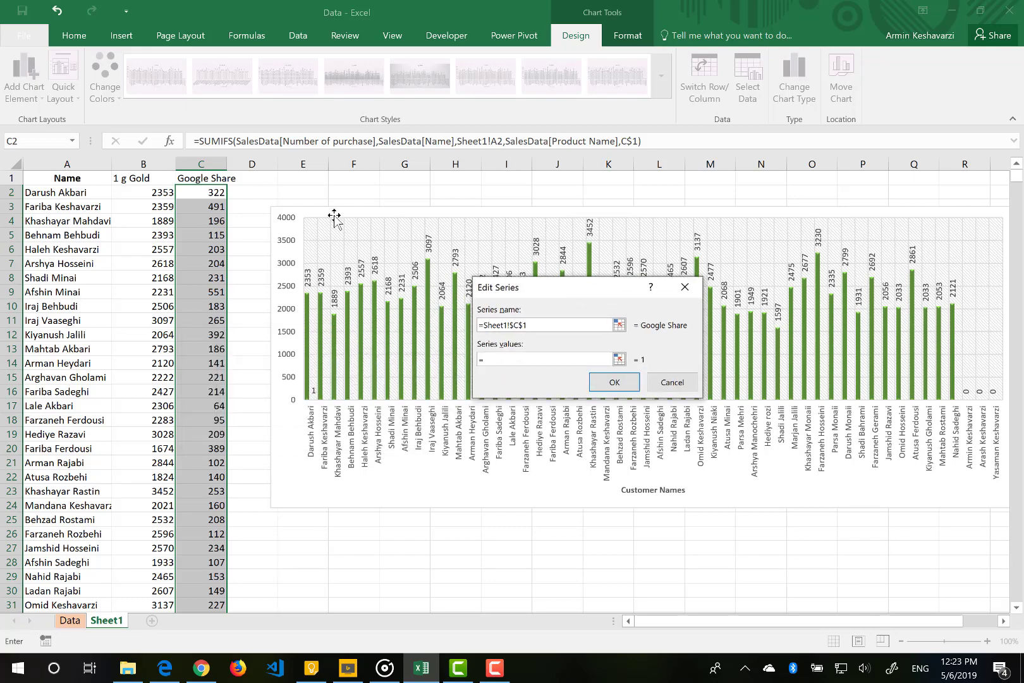
left_click_drag(202, 192, 209, 588)
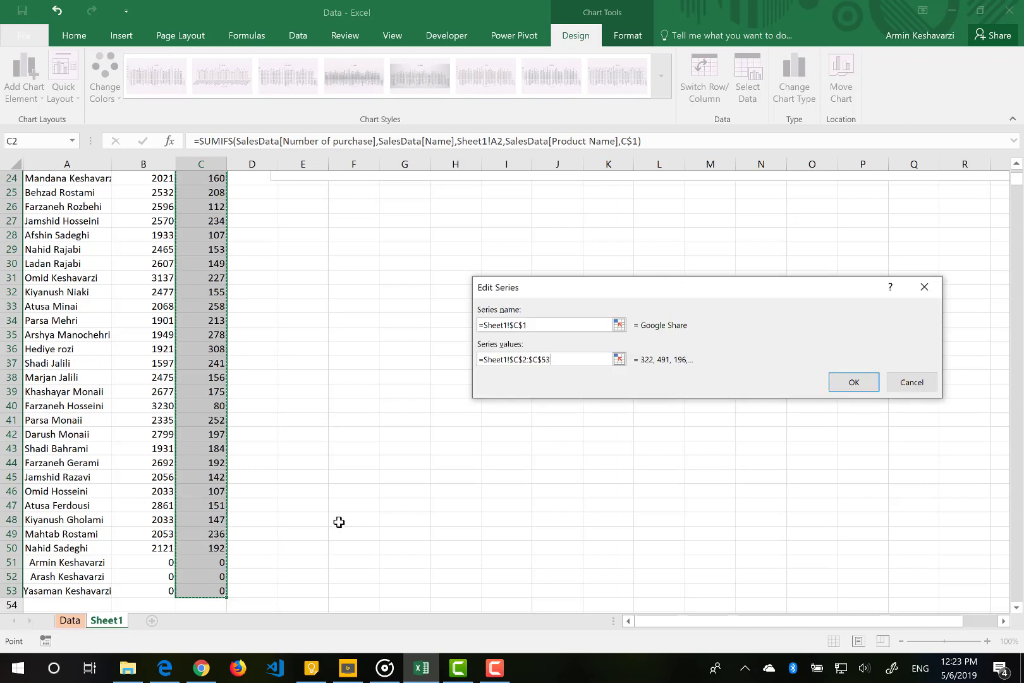
left_click(852, 383)
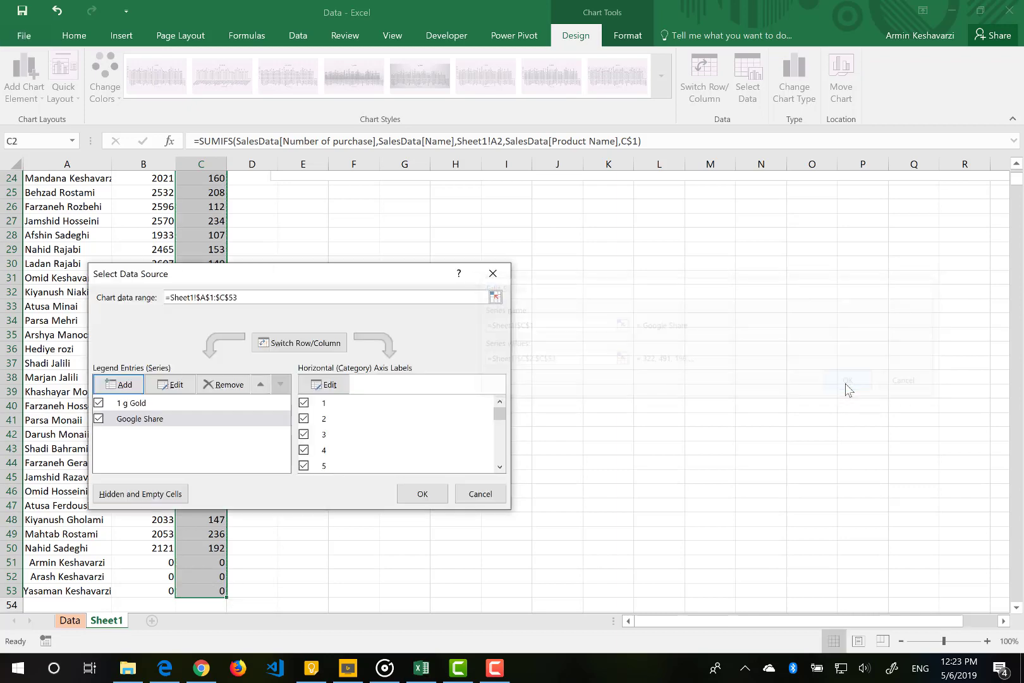
left_click(420, 493)
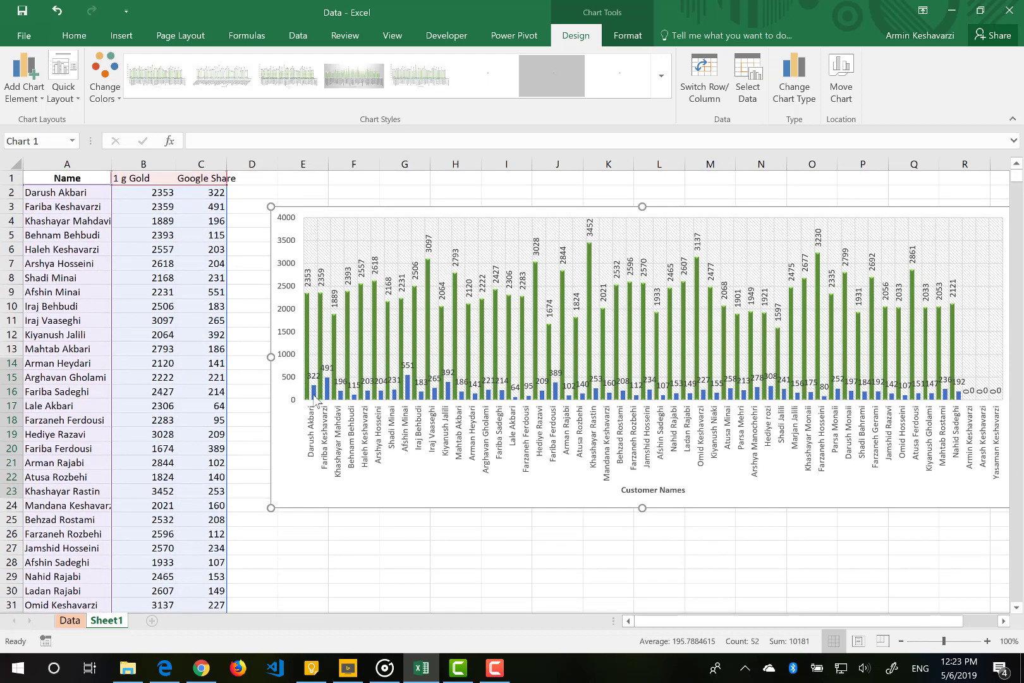
Step: Add a legend at the top of the chart to distinguish the two product series
mouse_move(313, 399)
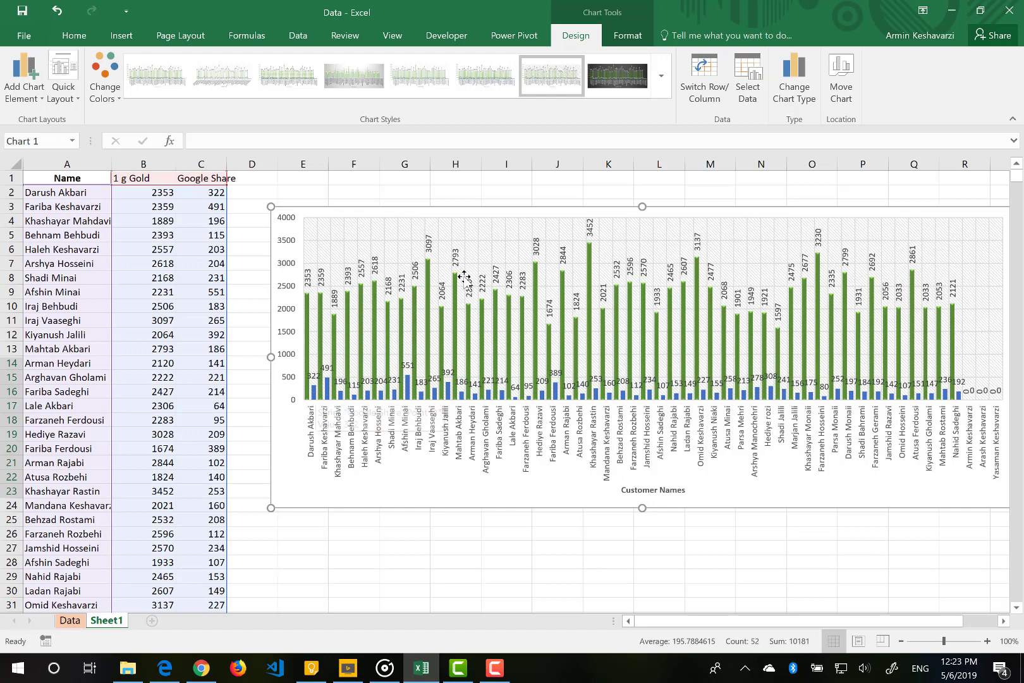
left_click(14, 81)
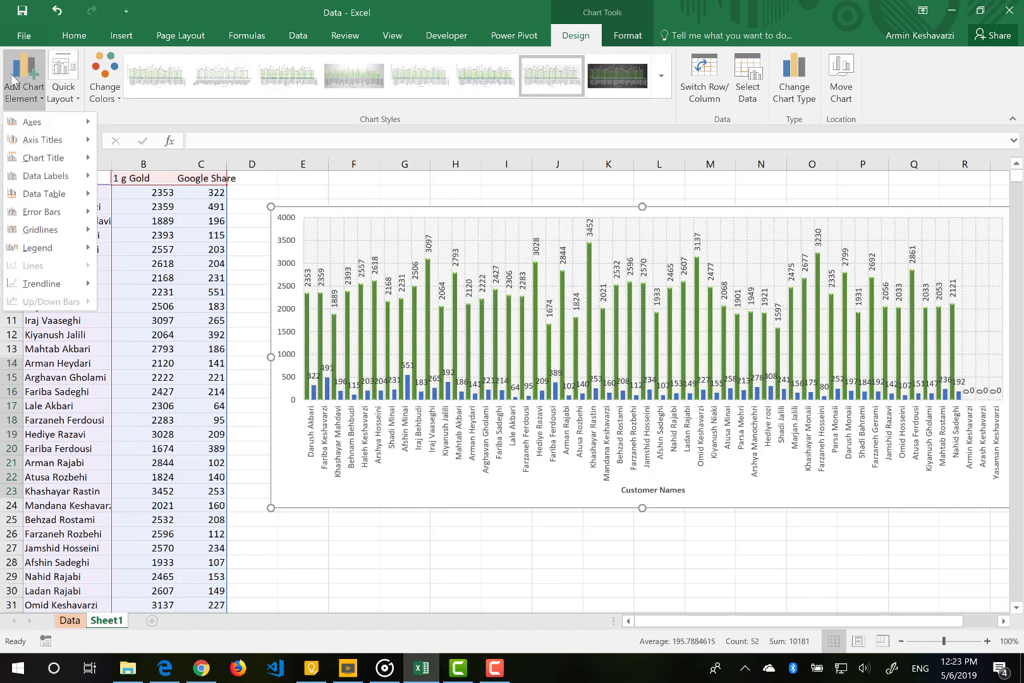
mouse_move(63, 248)
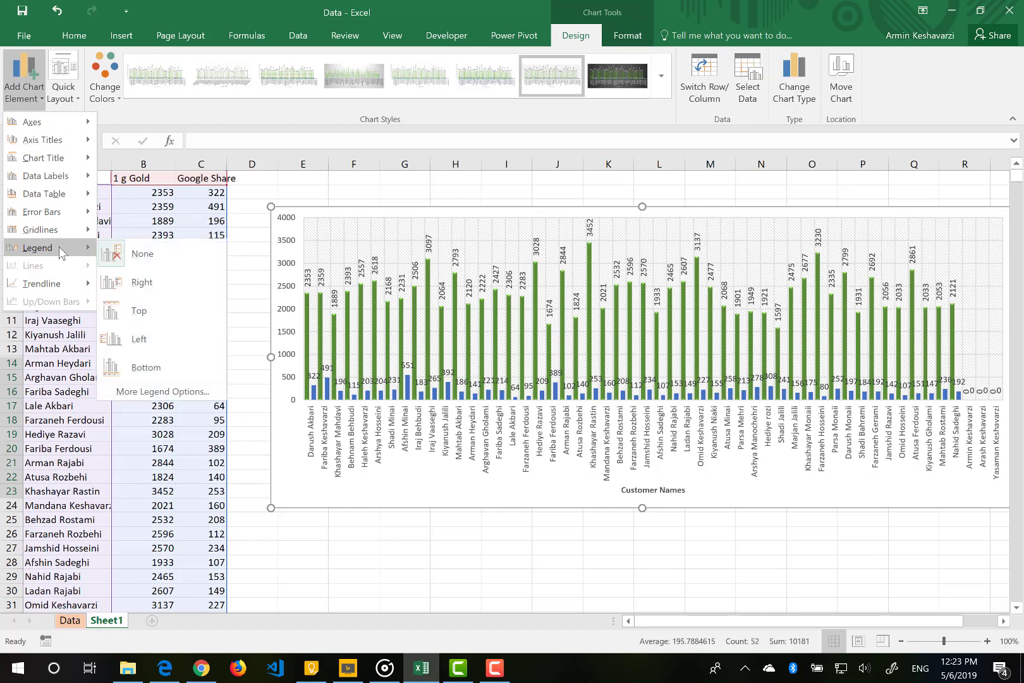
left_click(176, 304)
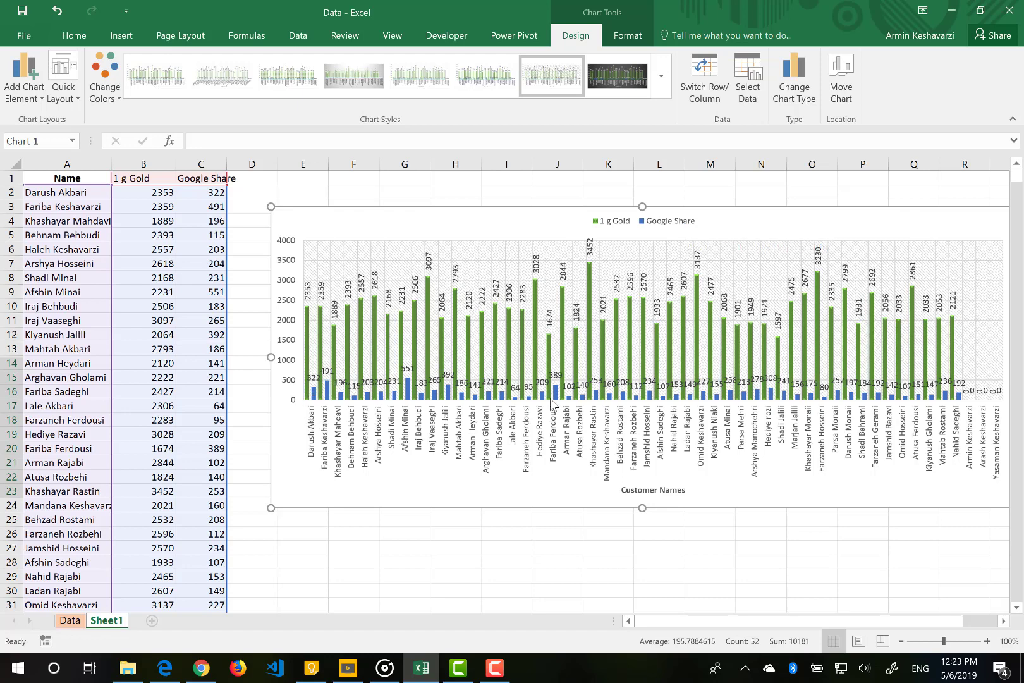
Step: Move the chart about one and a half columns to the right, clear of columns D and E
mouse_move(559, 394)
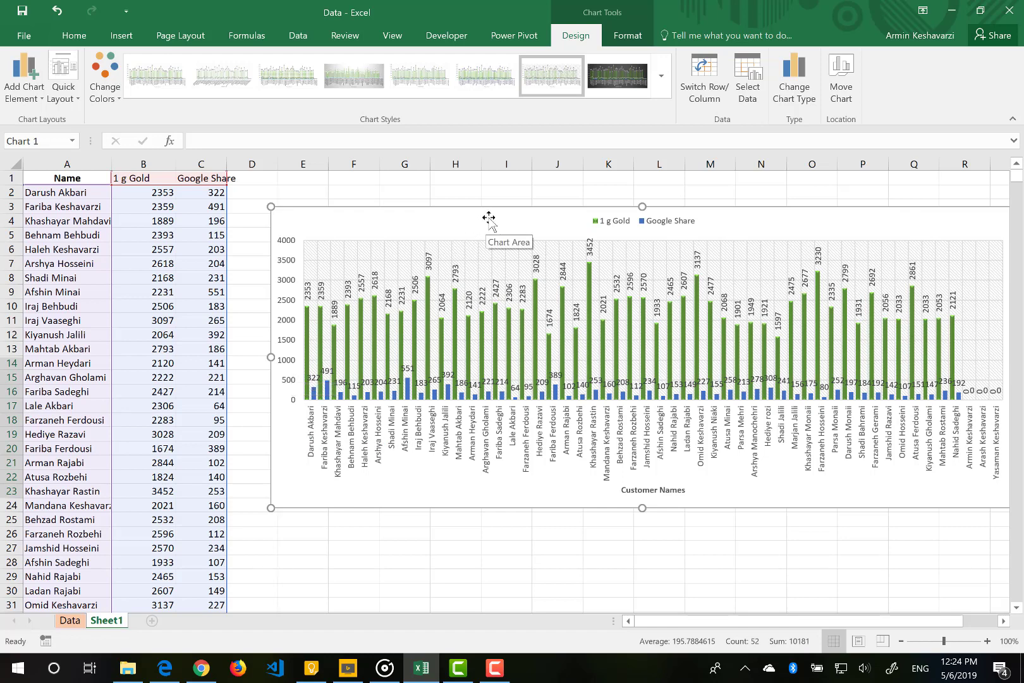
left_click_drag(488, 218, 570, 223)
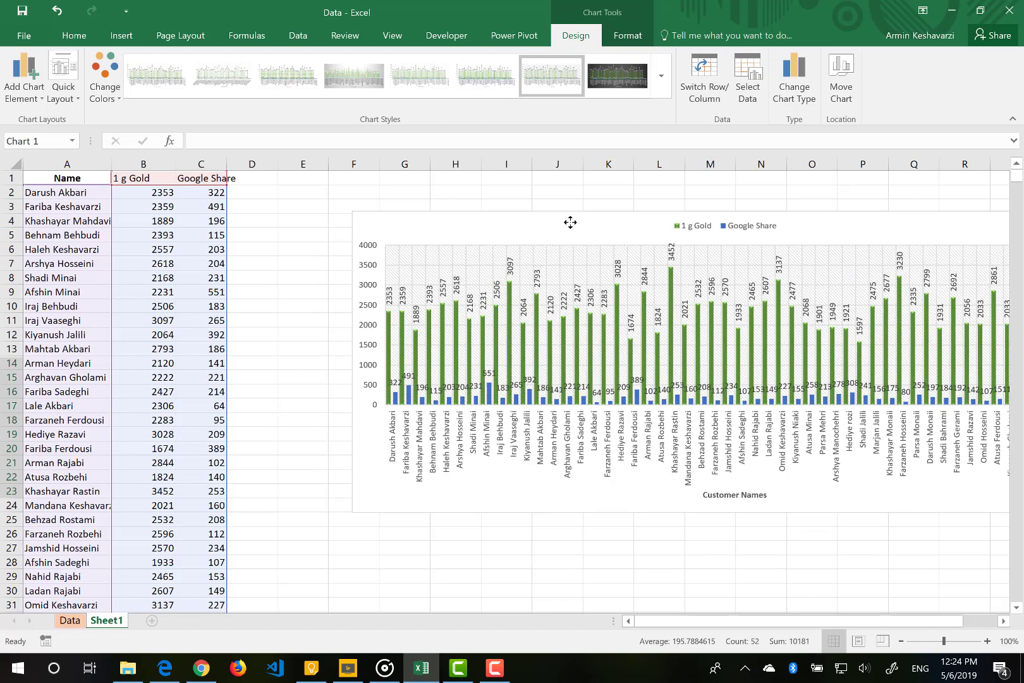
left_click(166, 163)
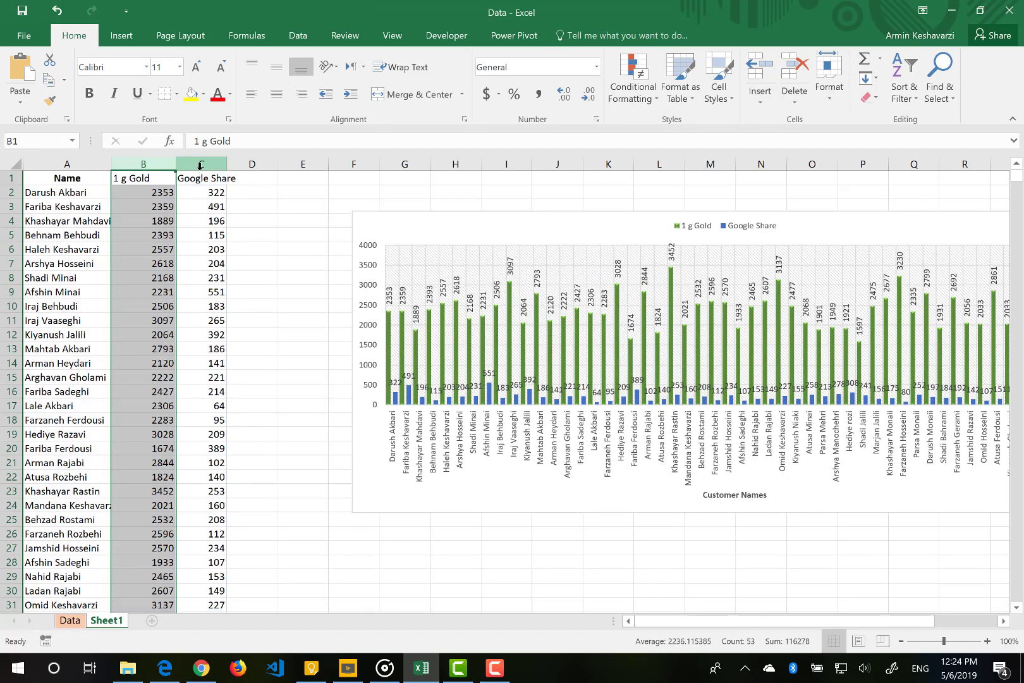
Step: Enter the header Total price in cell D1, next to Google Share
left_click(245, 178)
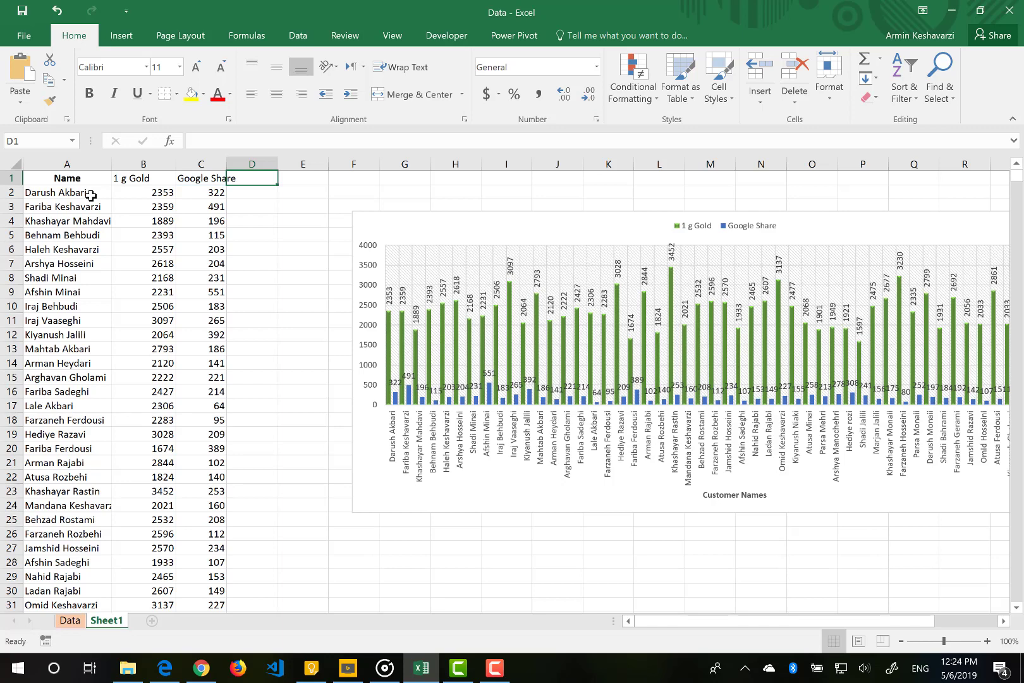
type("Total pri")
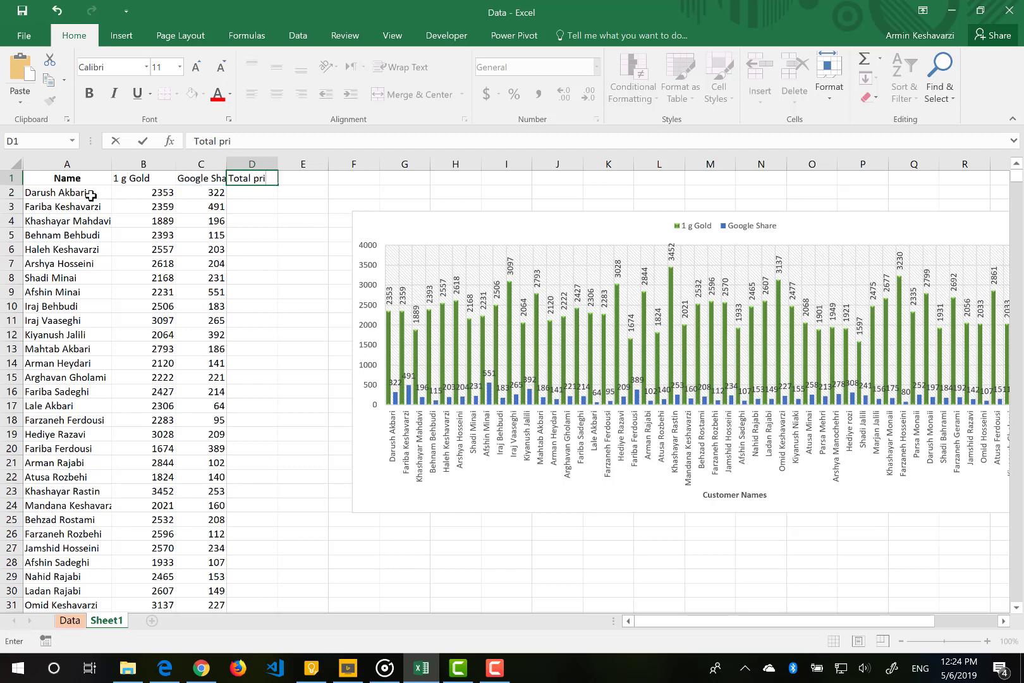
type("ce")
key("Return")
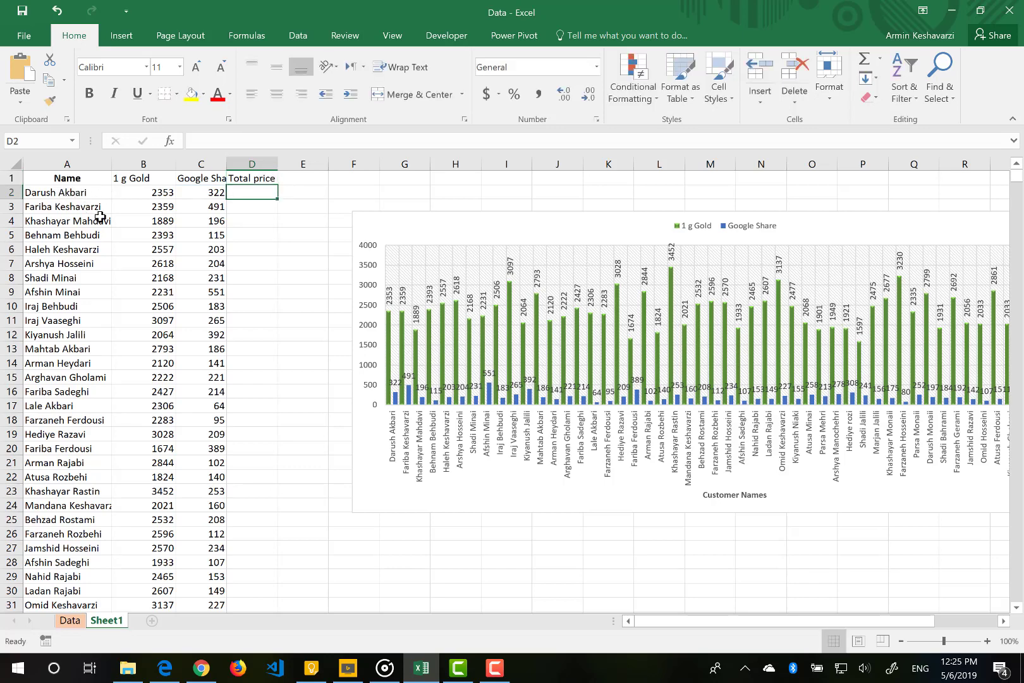
Step: Begin a SUMIF formula in D2 with SalesData[Name] from the Data sheet as its range
type("=sumif")
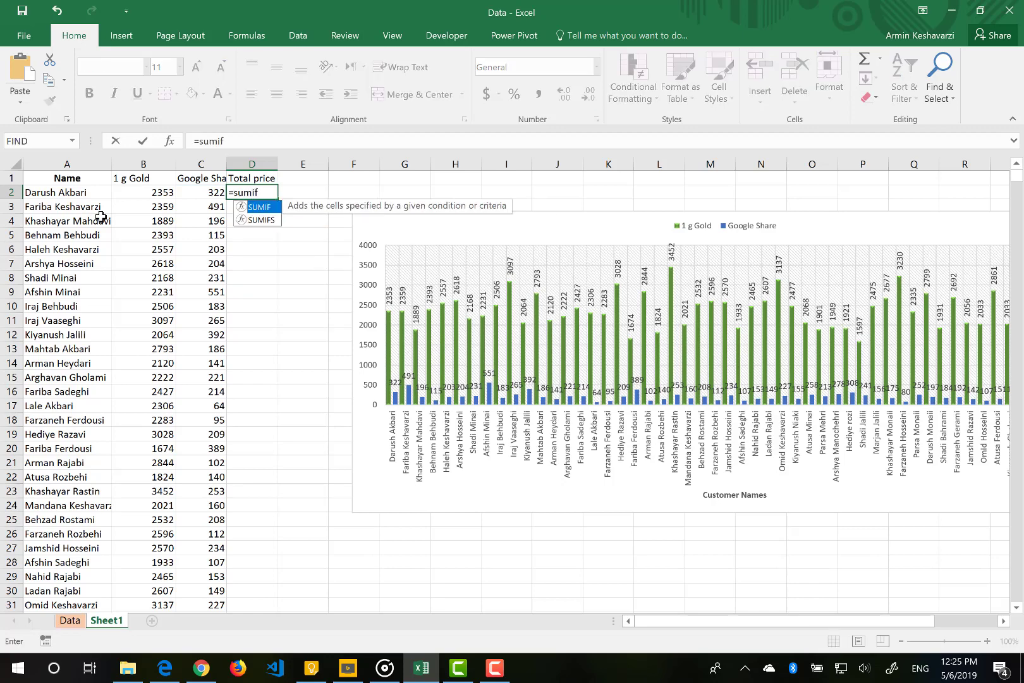
key("Tab")
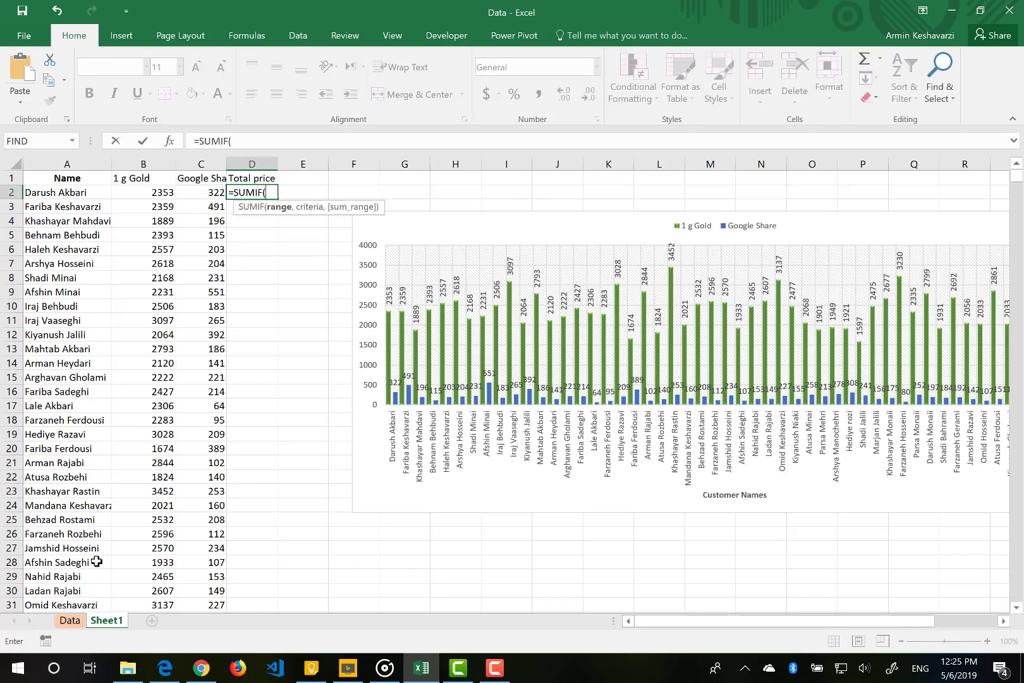
left_click(68, 620)
left_click(323, 163)
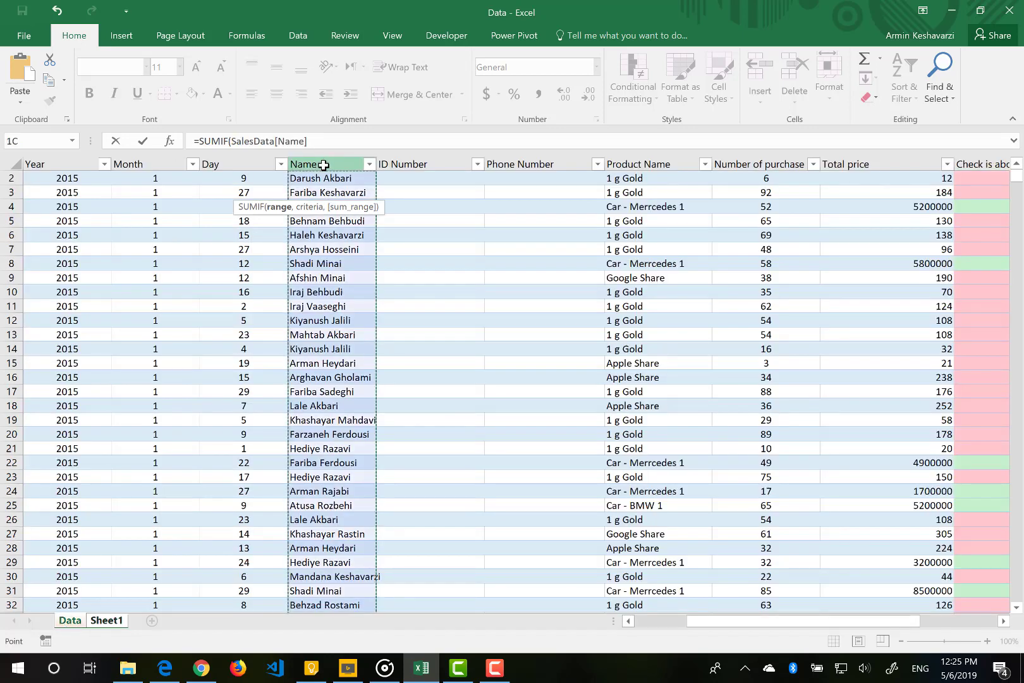
type(",")
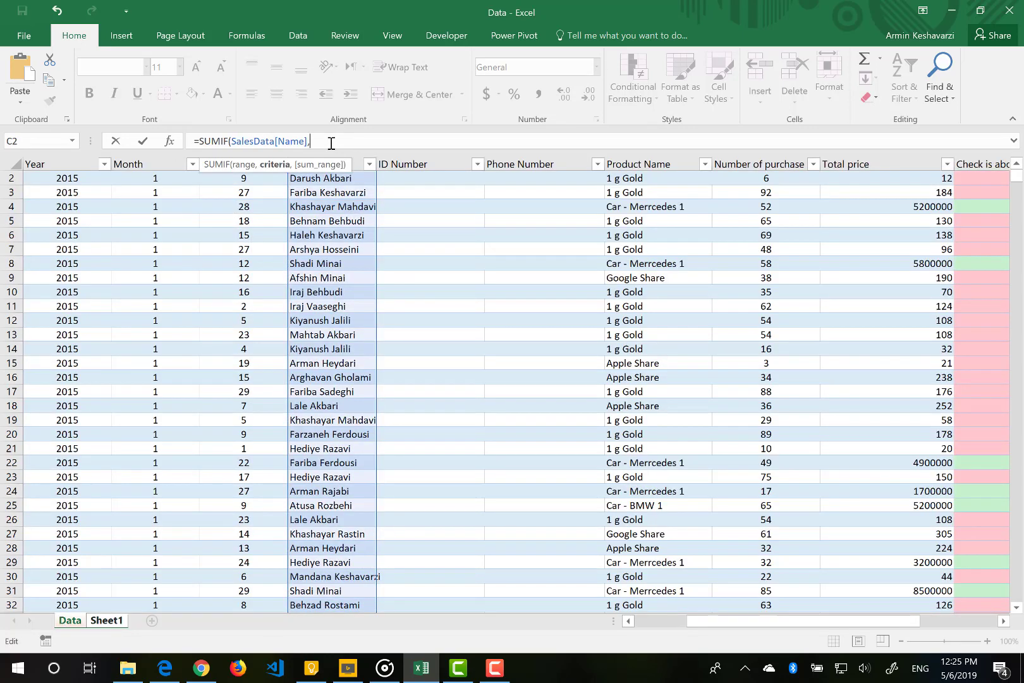
Step: Complete D2's SUMIF with criterion Sheet1!A2 and sum range SalesData[Total price], and fill the formula down for all customers
left_click(104, 620)
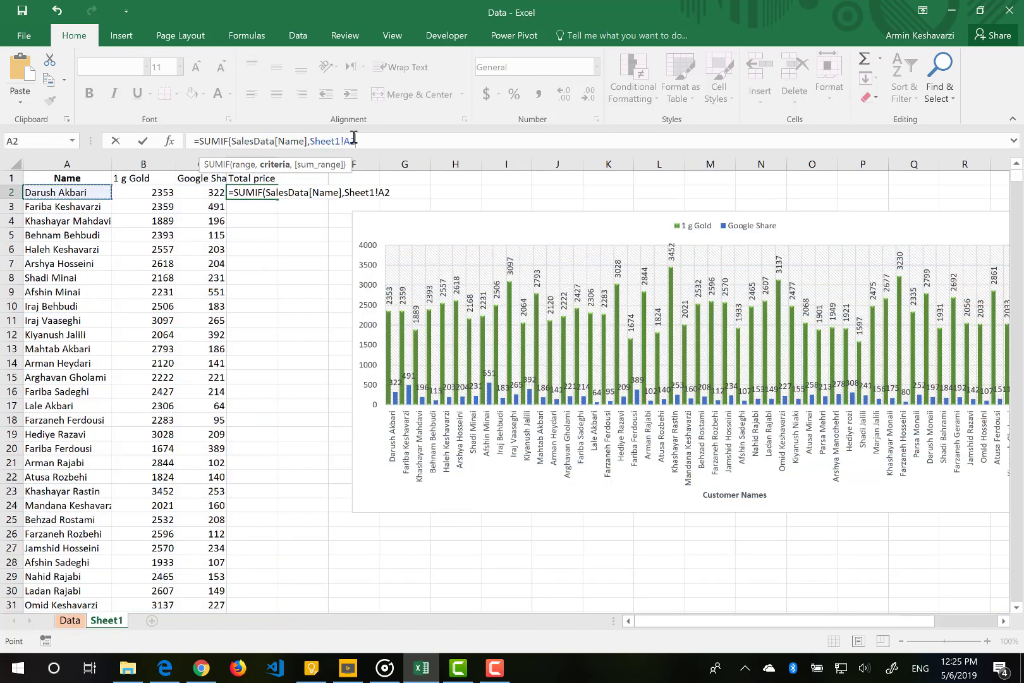
type(",")
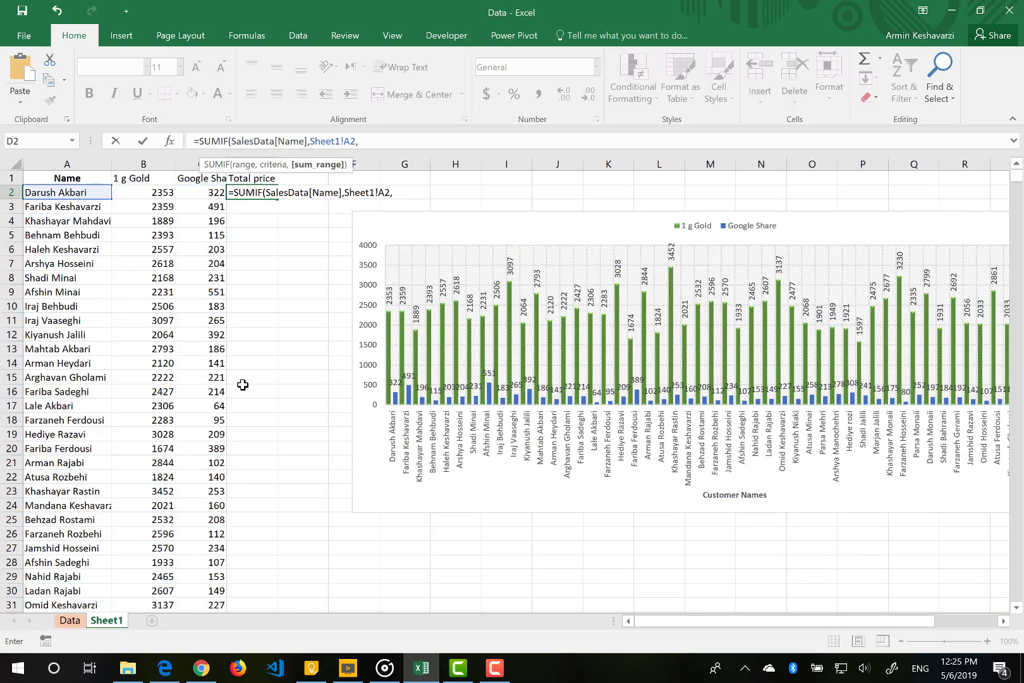
left_click(70, 620)
scroll(832, 310, "right", 2)
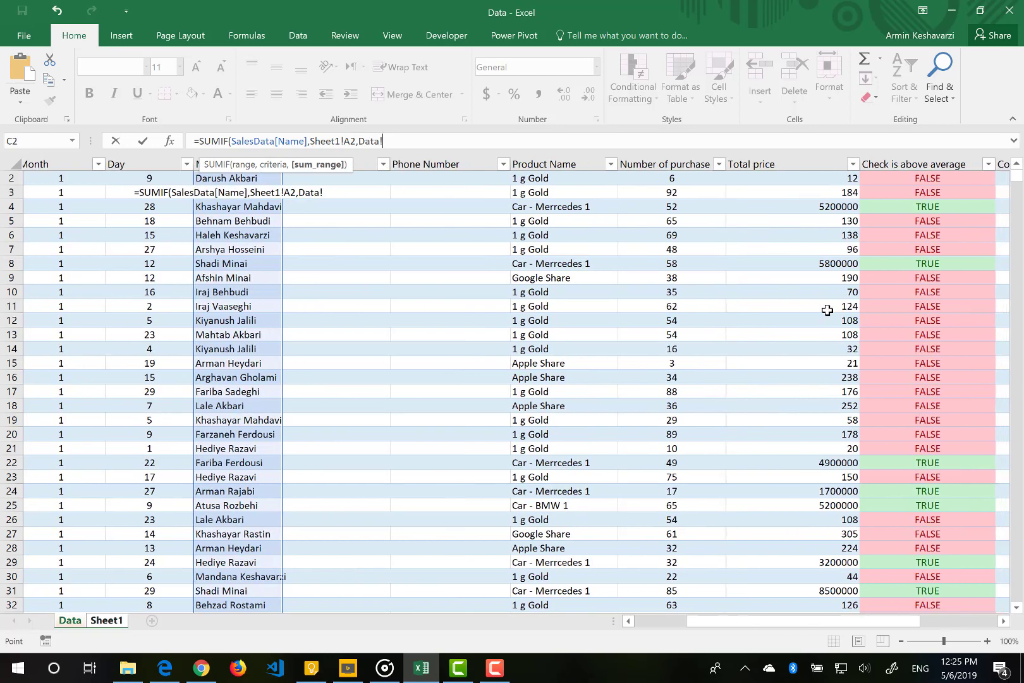
left_click(795, 169)
left_click(482, 140)
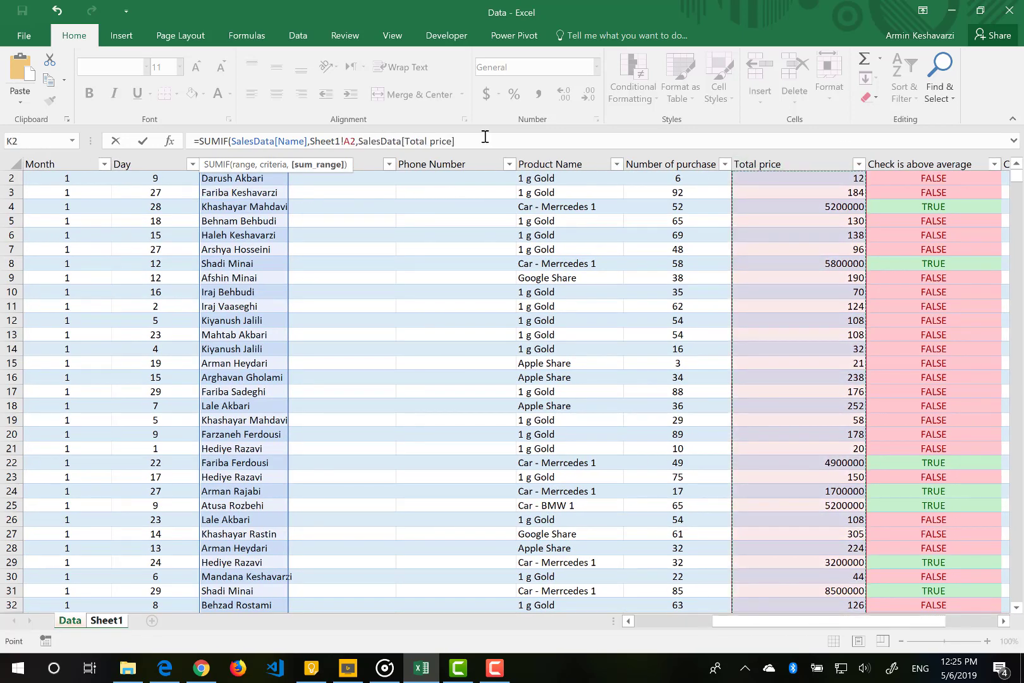
type(")")
key("Return")
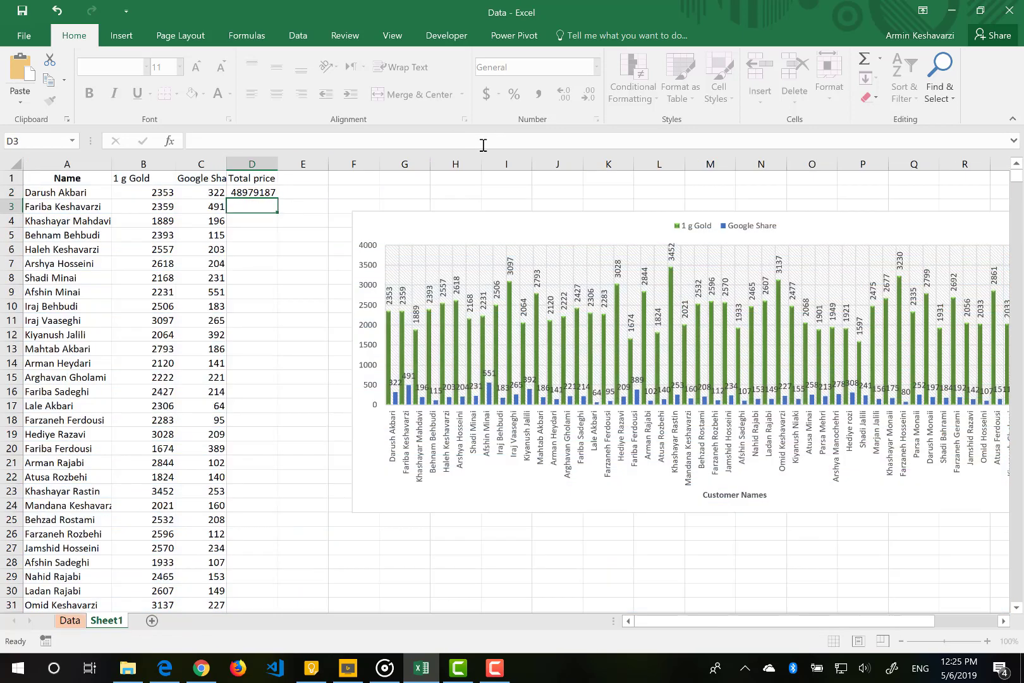
left_click(266, 192)
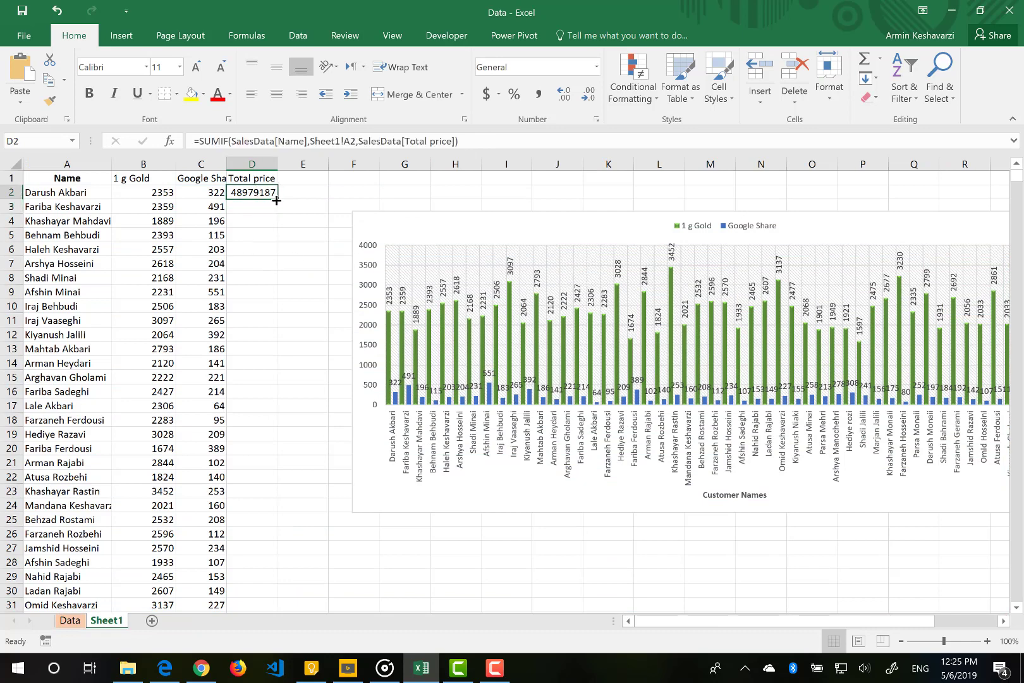
double_click(276, 200)
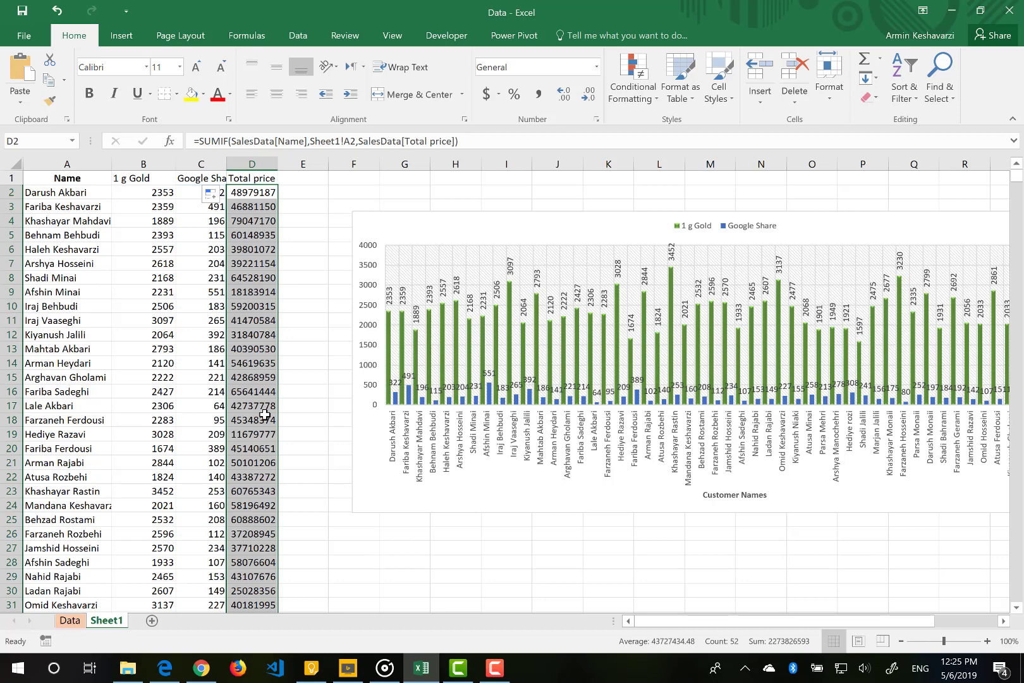
Step: Format the Total price values in column D as dollar accounting amounts with no decimal places
left_click(491, 100)
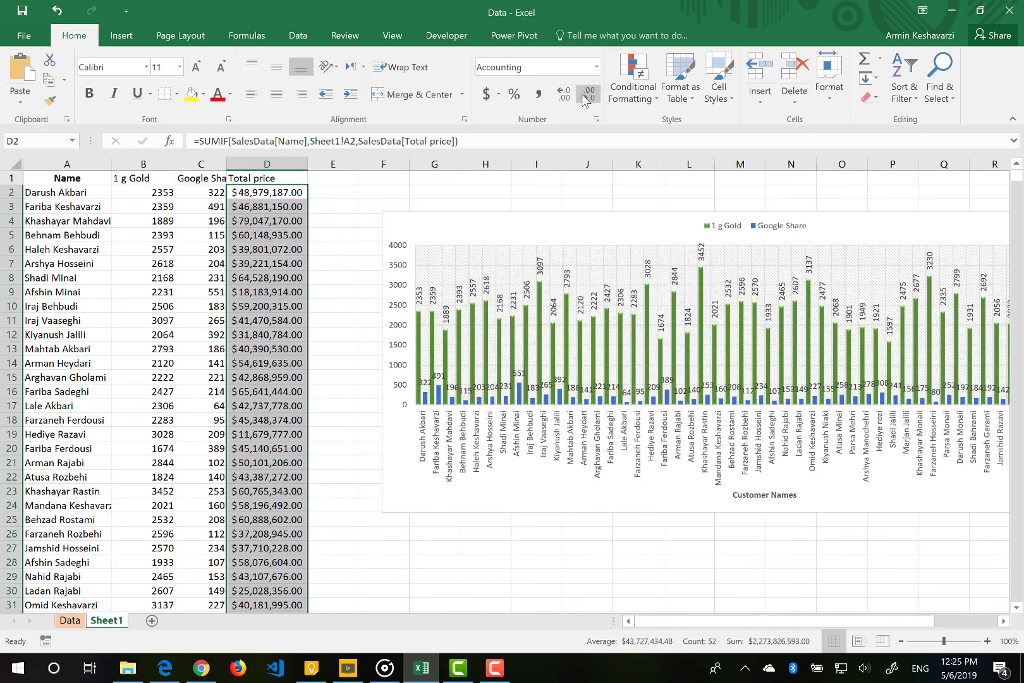
left_click(586, 96)
left_click(586, 96)
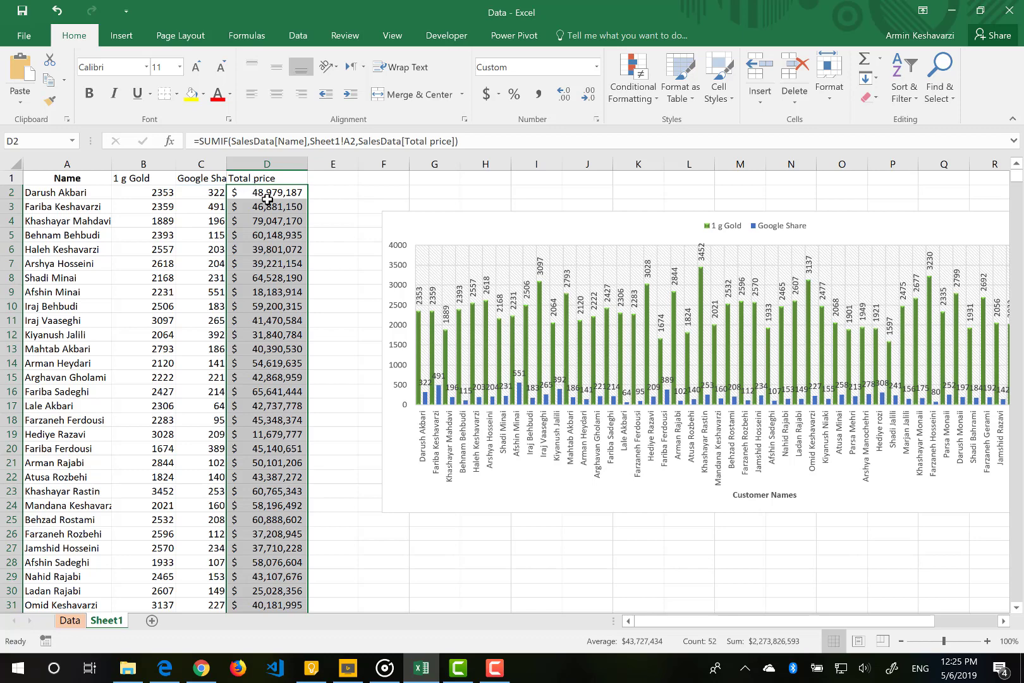
Step: Add a third chart series named from D1 (Total price) with values from Sheet1 D2:D53
left_click(514, 216)
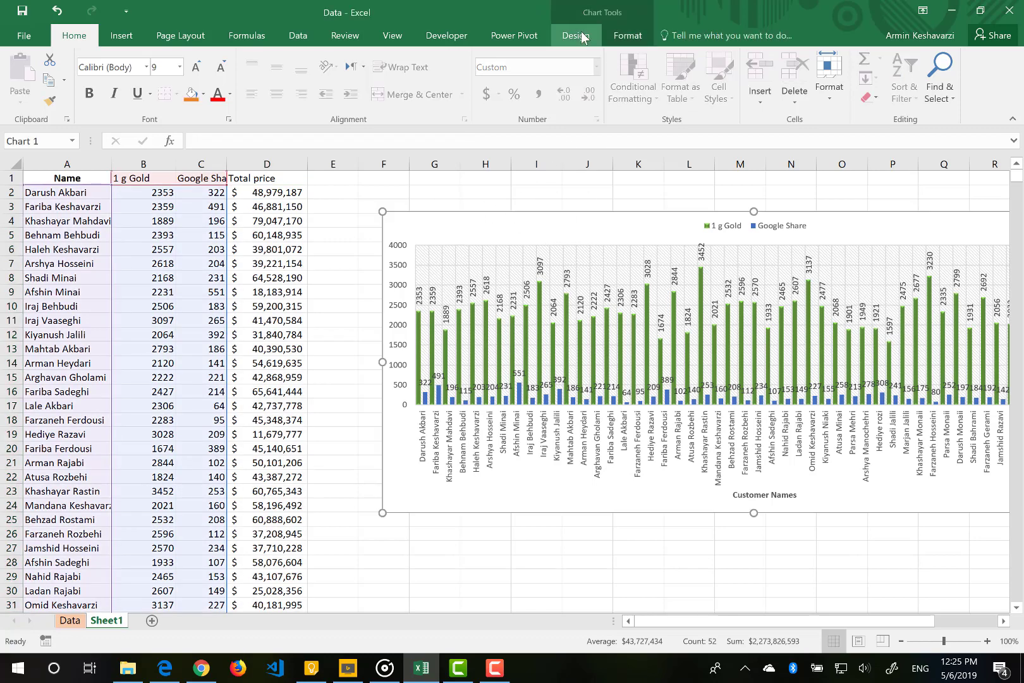
left_click(575, 36)
left_click(747, 82)
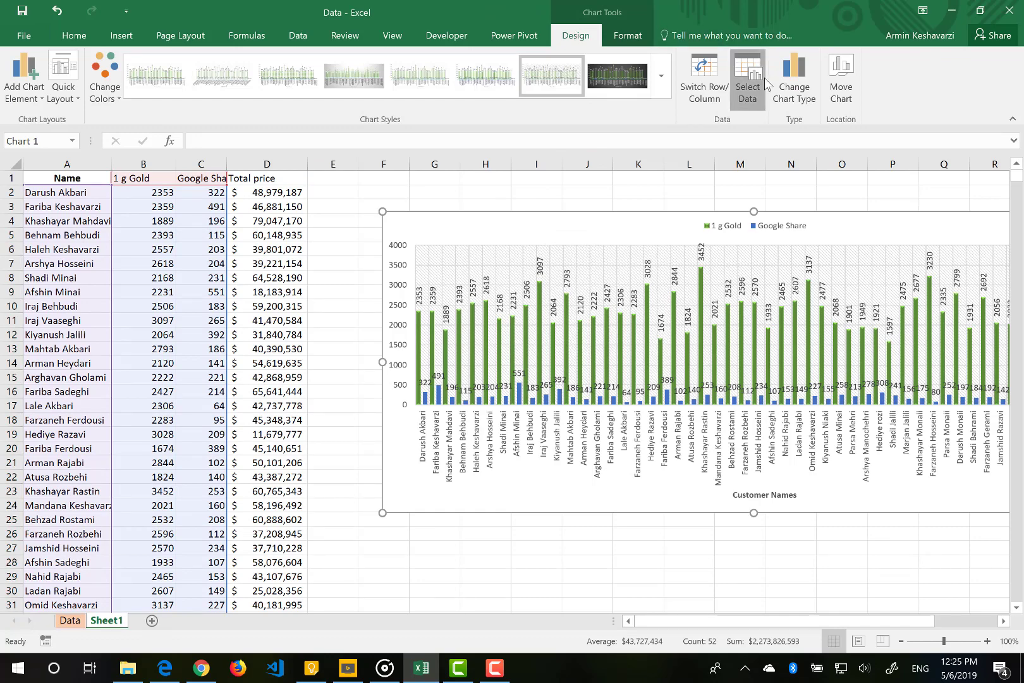
left_click(120, 384)
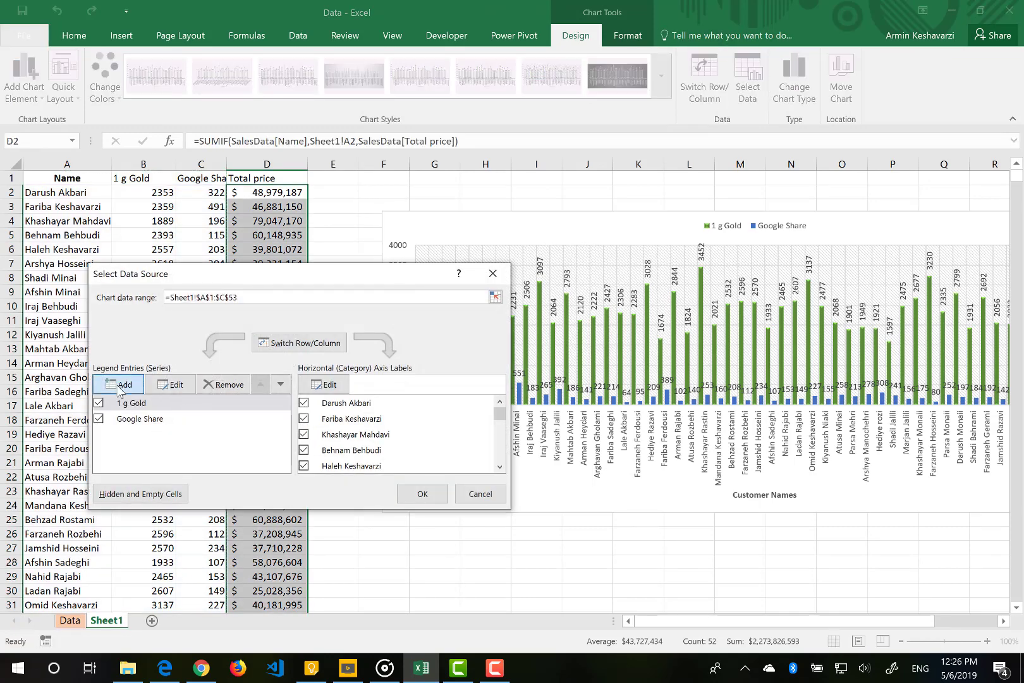
left_click(250, 178)
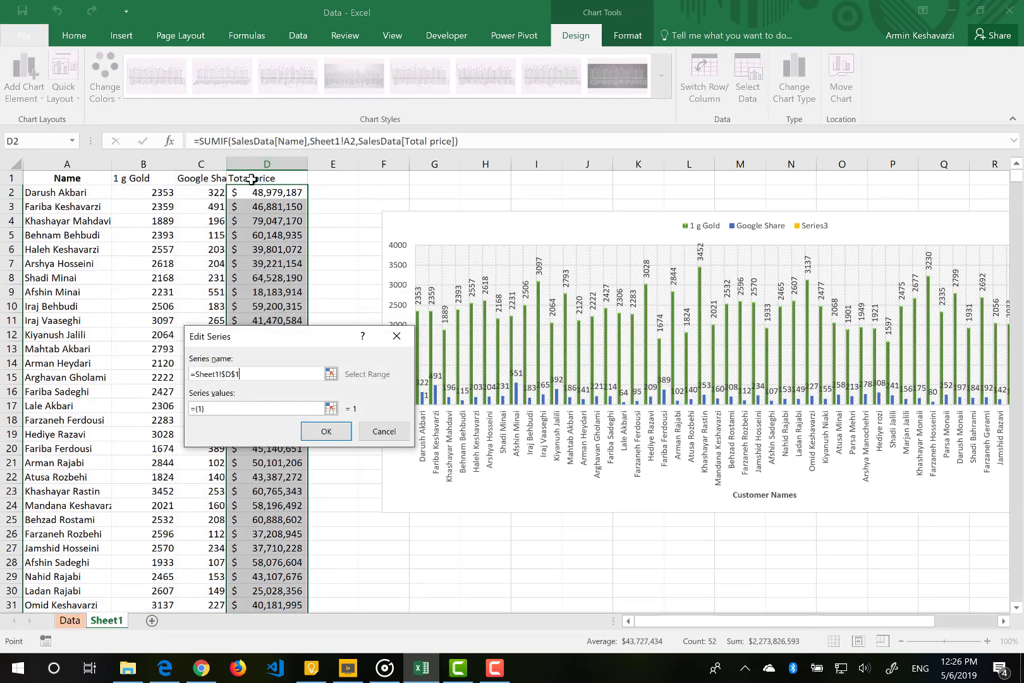
left_click(221, 409)
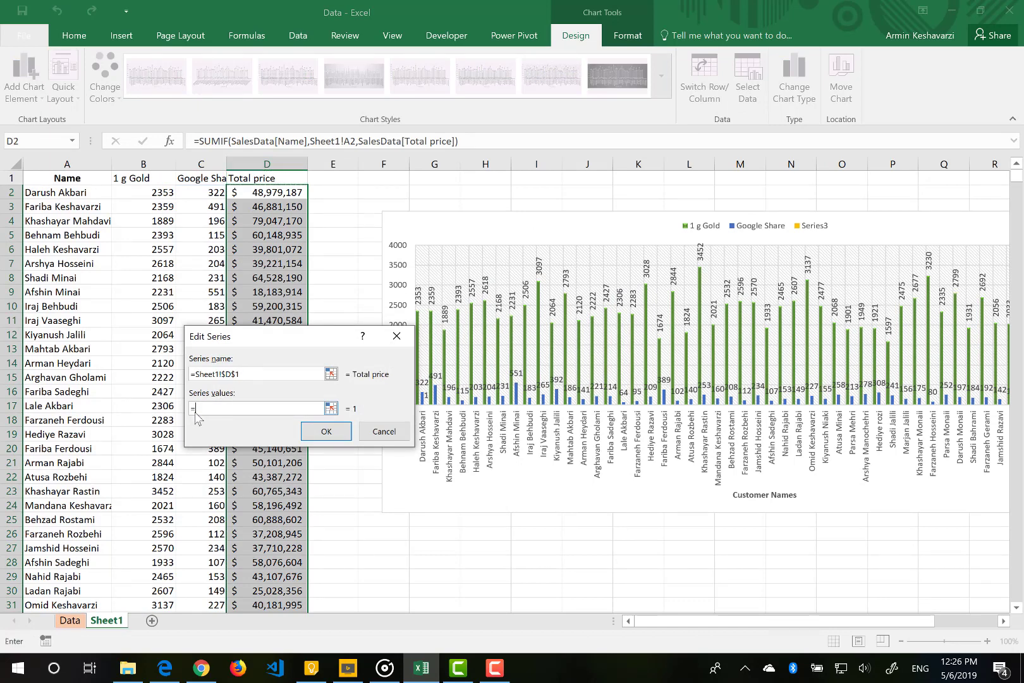
left_click_drag(265, 191, 272, 590)
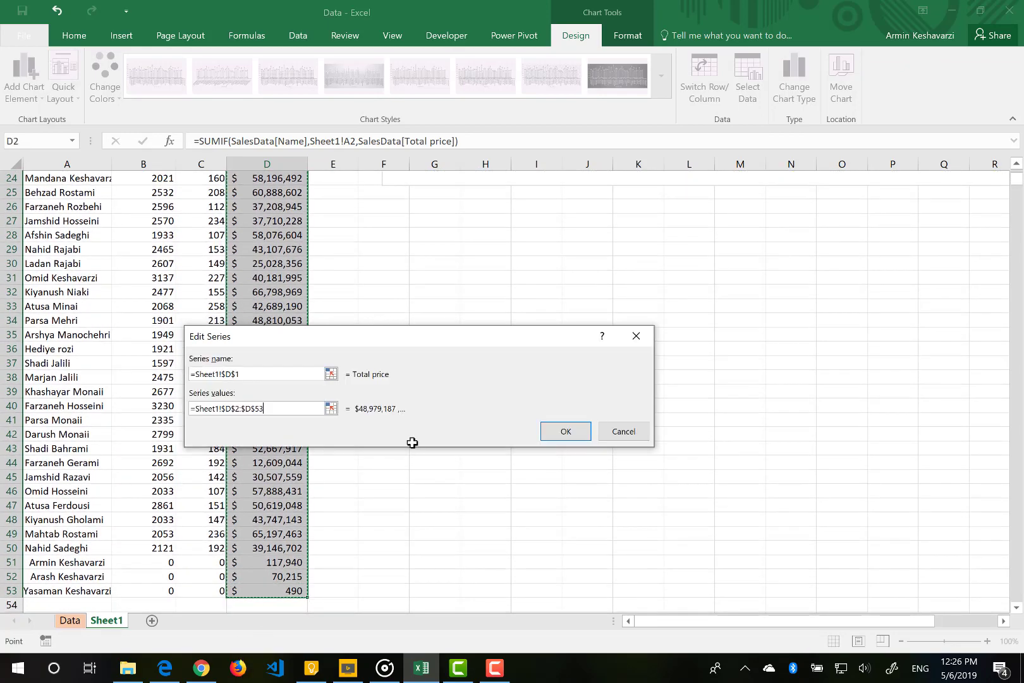
left_click(564, 435)
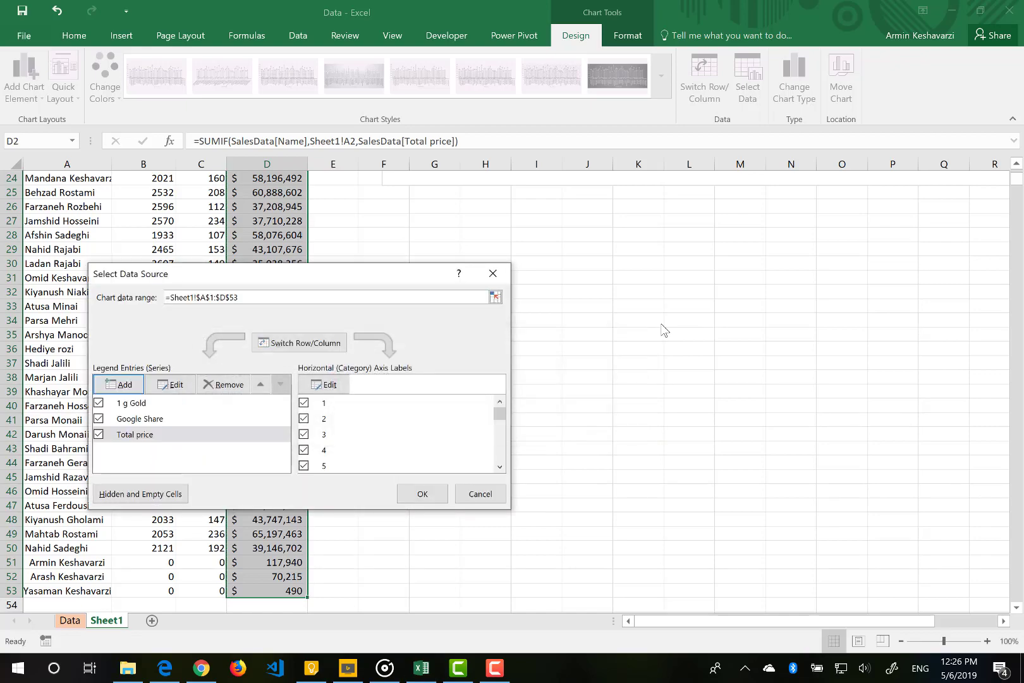
left_click(421, 494)
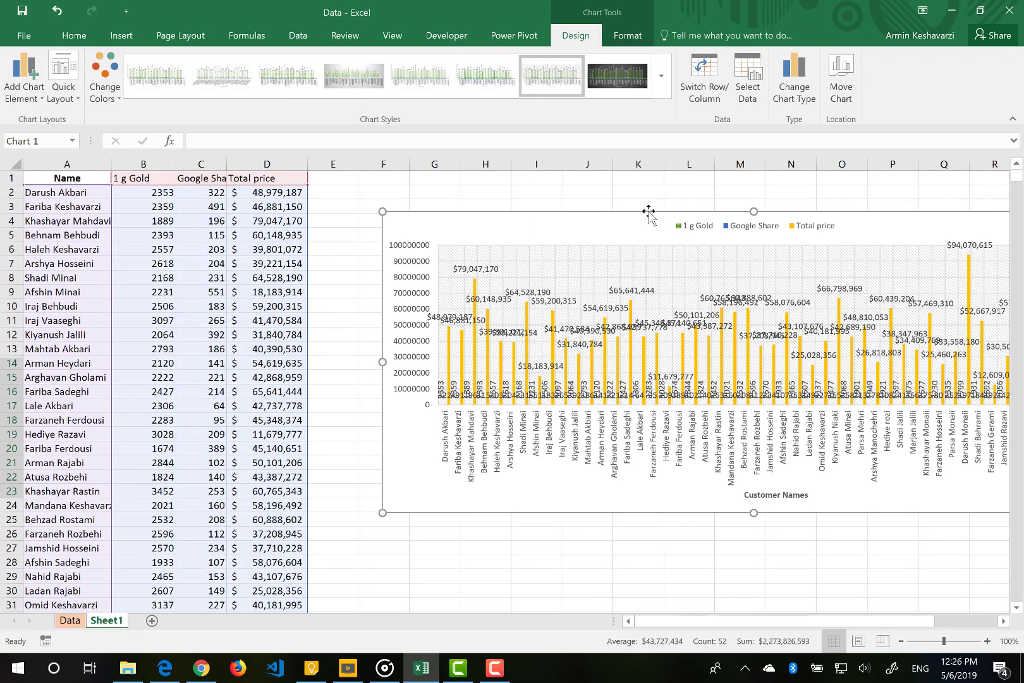
Step: Move the chart left to the edge of column D and delete the data labels of all three series
left_click_drag(647, 215, 570, 204)
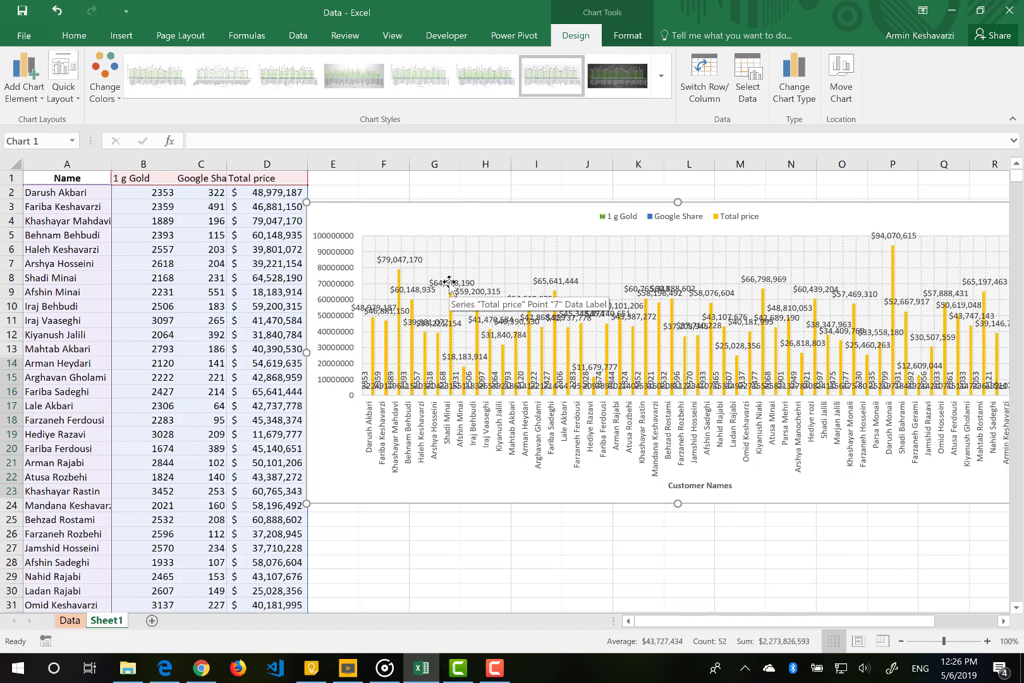
left_click(398, 258)
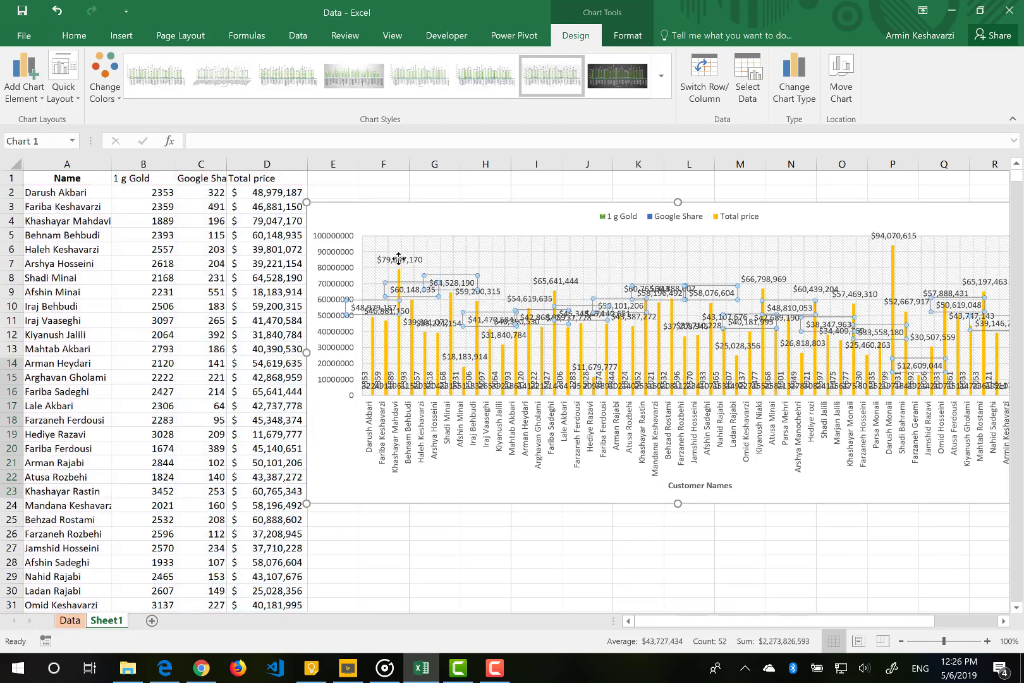
left_click_drag(398, 258, 379, 375)
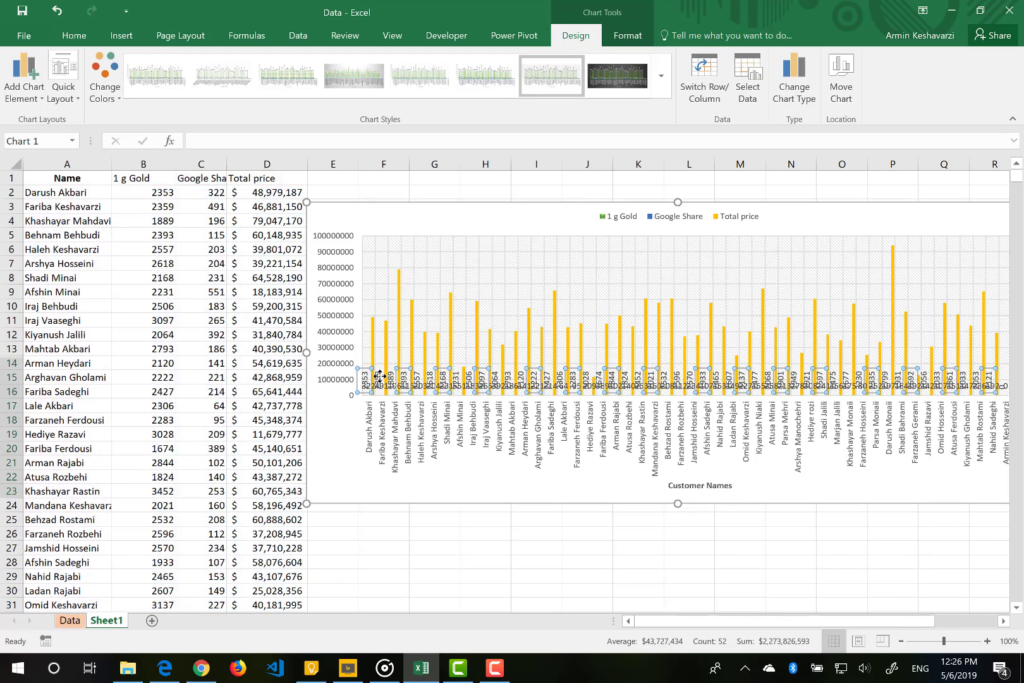
key("Delete")
left_click(387, 385)
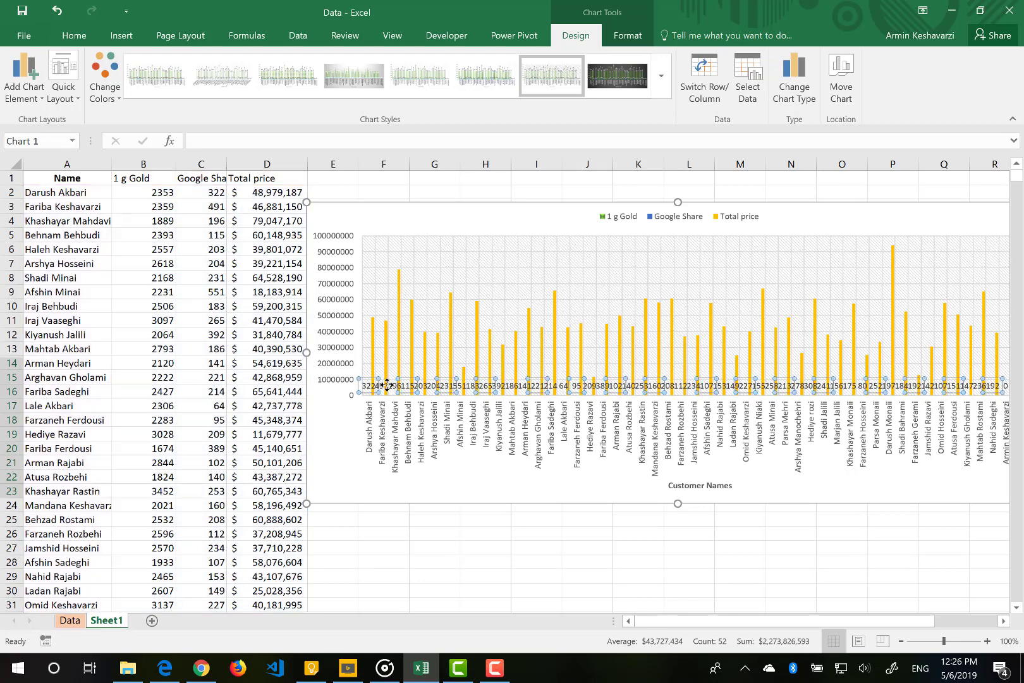
key("Delete")
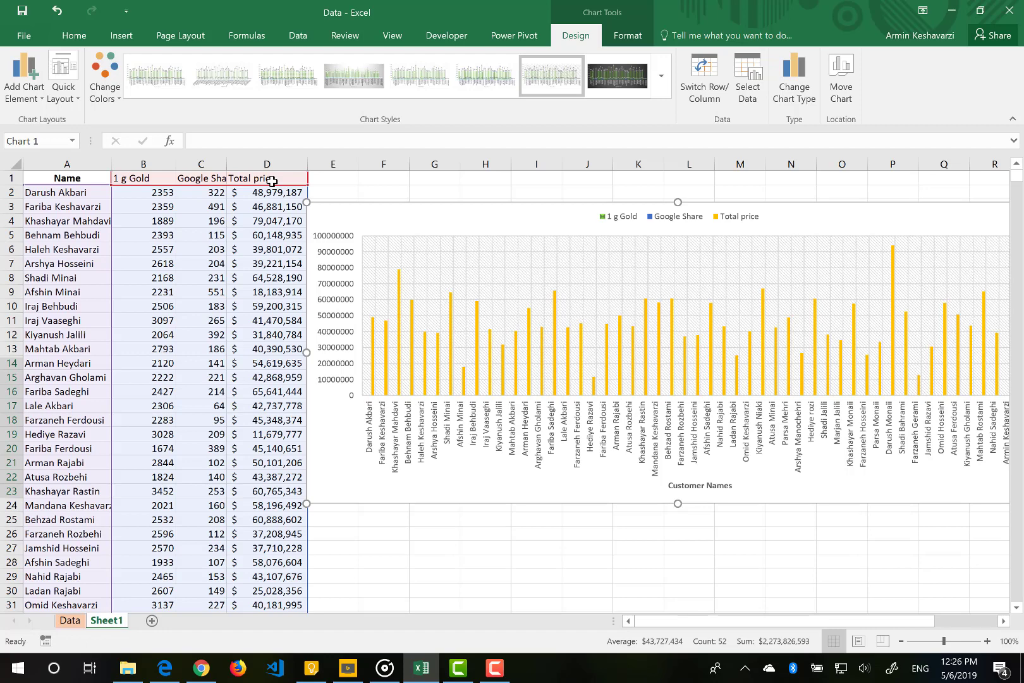
Step: Examine the first customer's 1 g Gold, Google Share and Total price cells in row 2
left_click(128, 192)
left_click(215, 192)
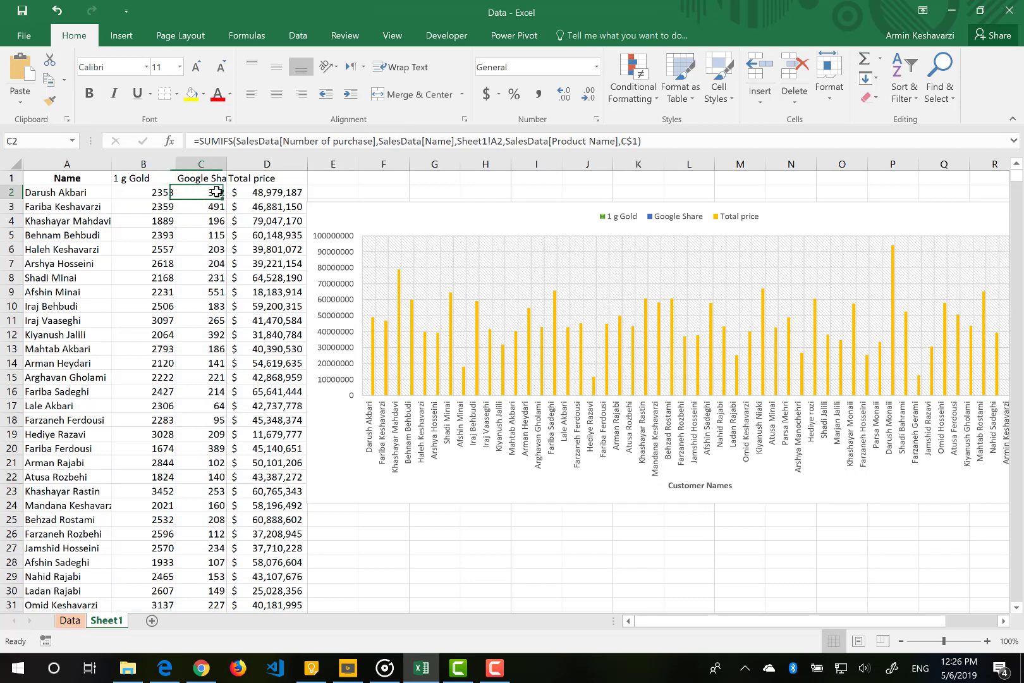
left_click(261, 194)
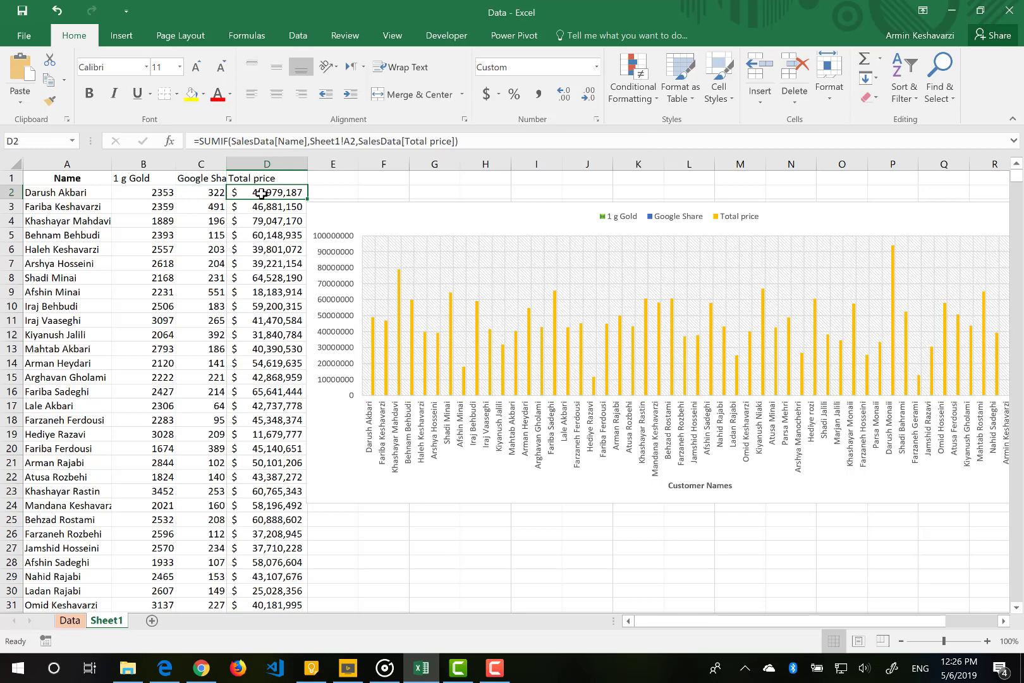
Step: Switch the chart type to Combo, with Total price as a line on the secondary axis
left_click(392, 209)
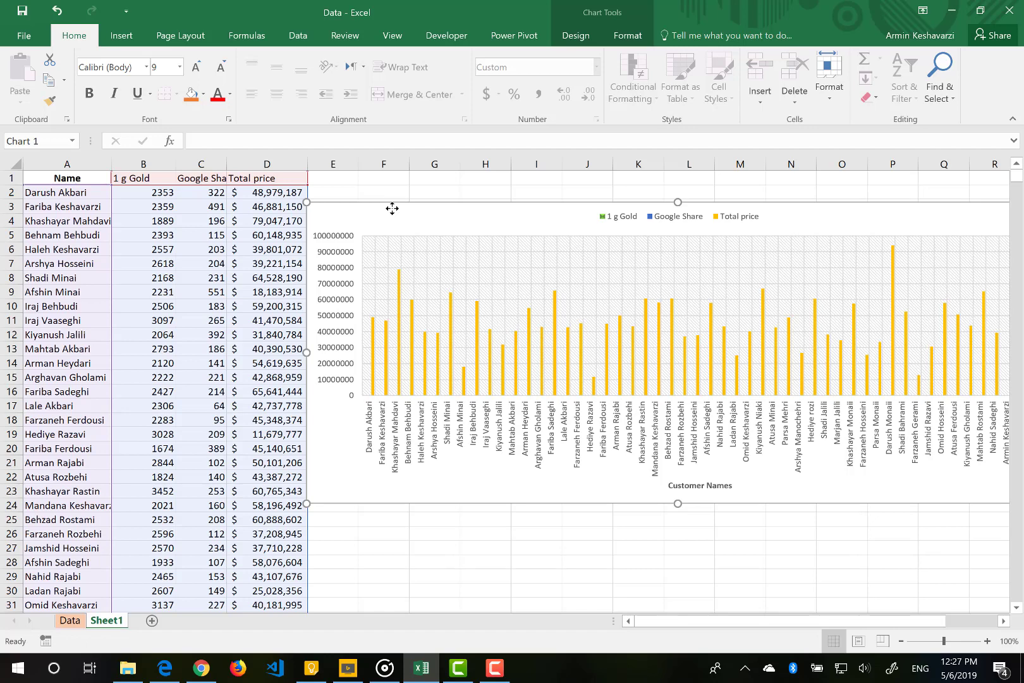
left_click(574, 35)
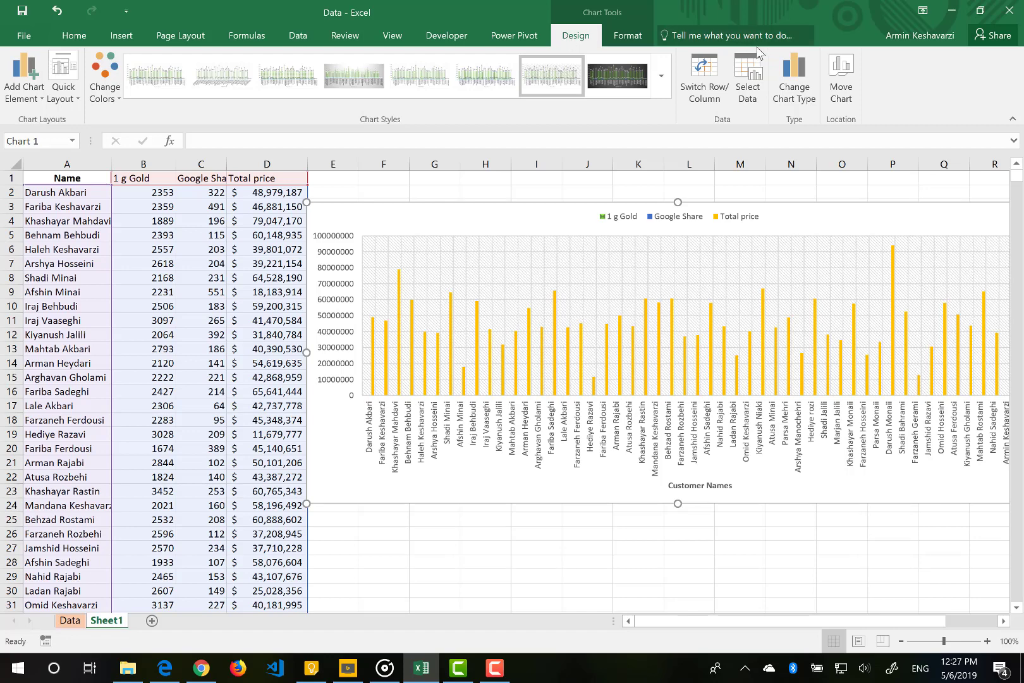
left_click(788, 75)
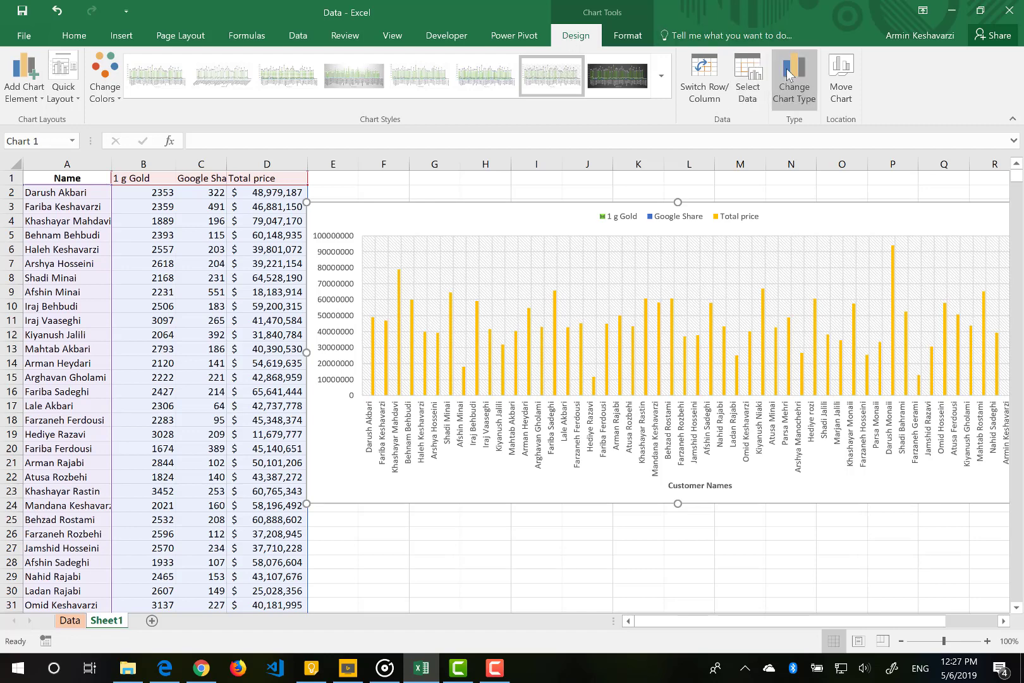
left_click(334, 397)
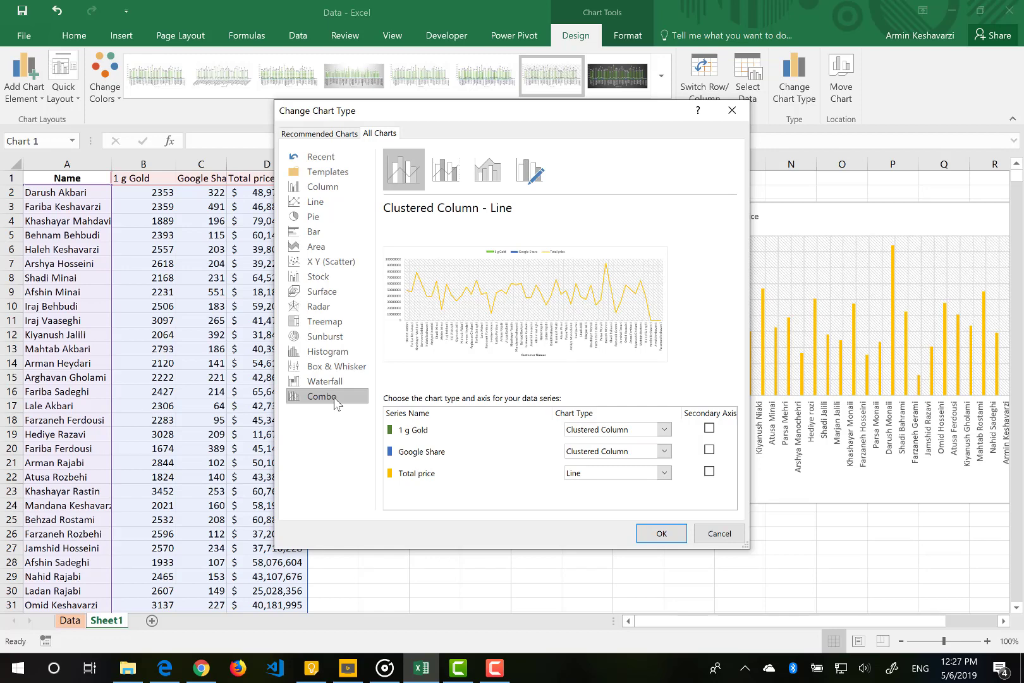
left_click(709, 471)
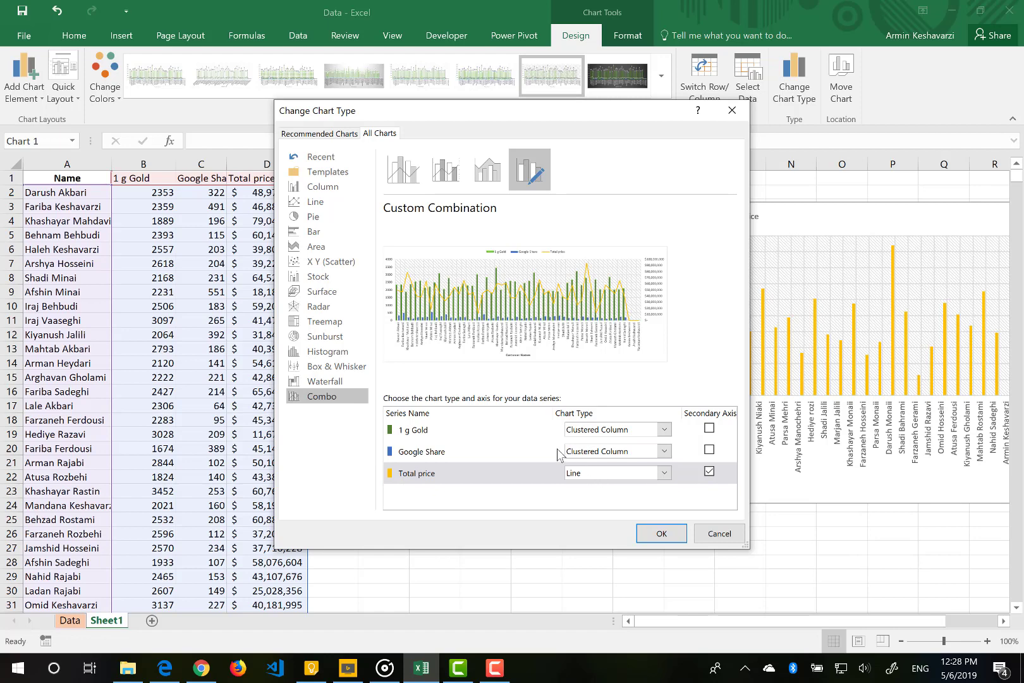
left_click(664, 430)
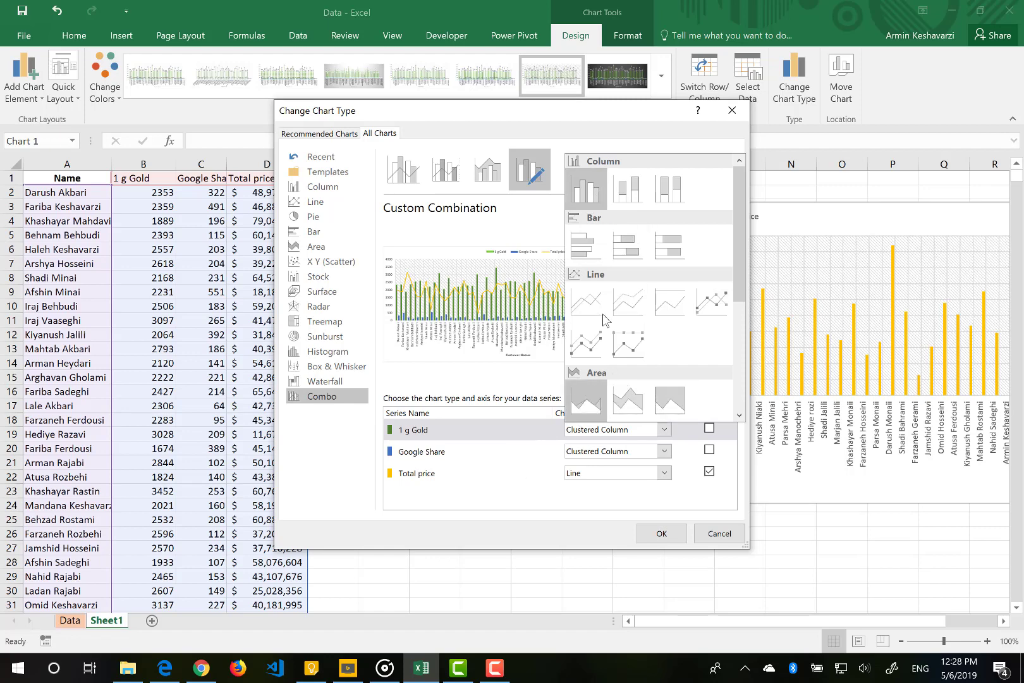
left_click(587, 295)
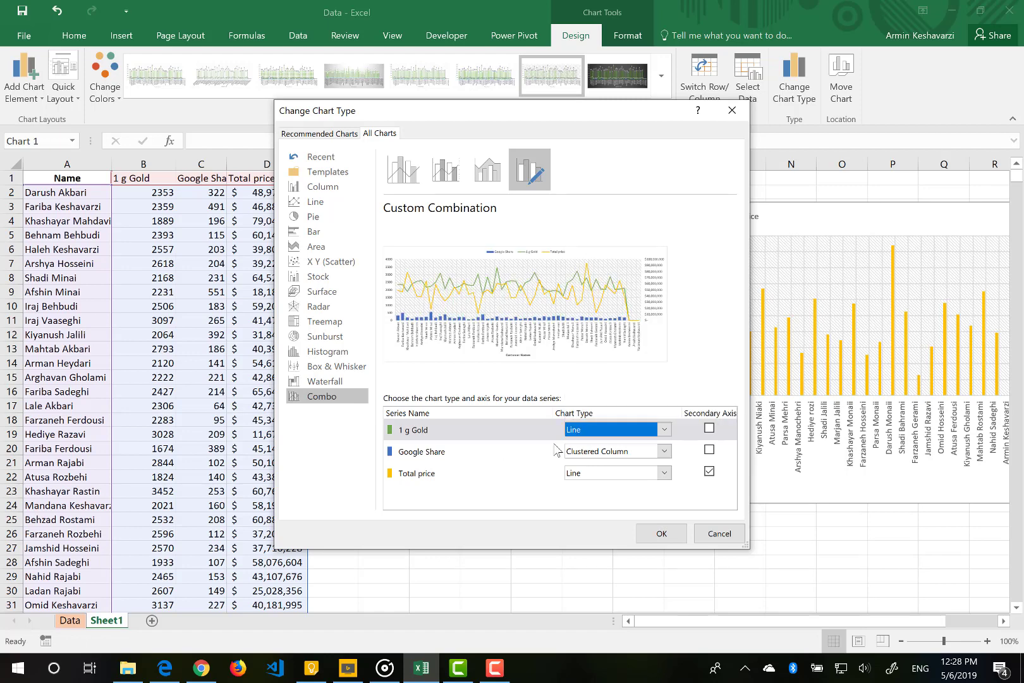
left_click(667, 454)
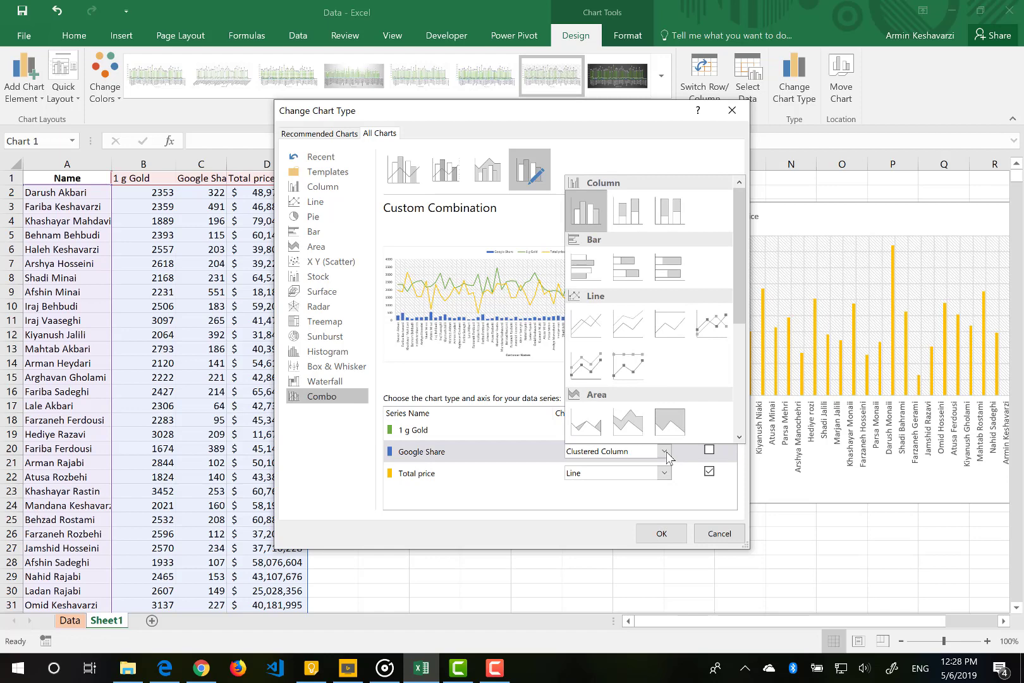
left_click(667, 454)
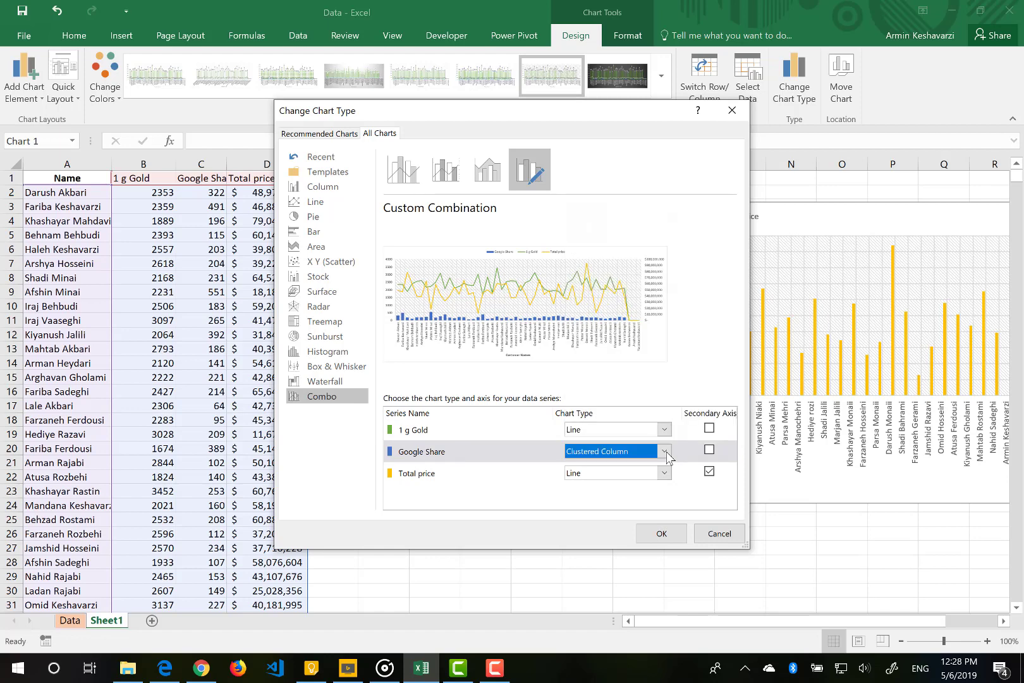
left_click(667, 454)
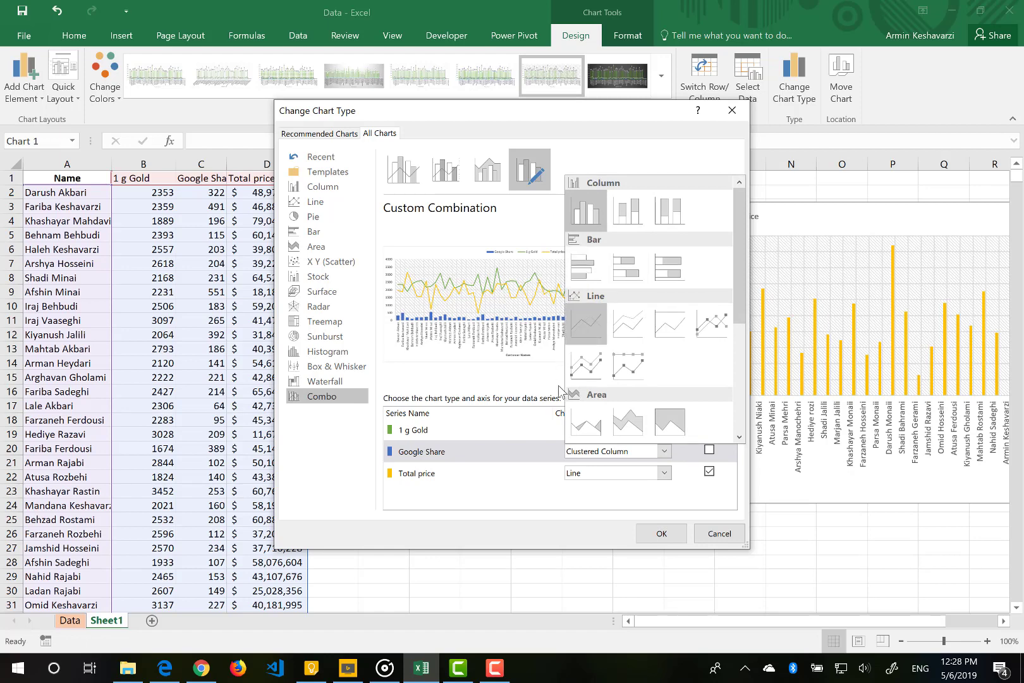
left_click(591, 326)
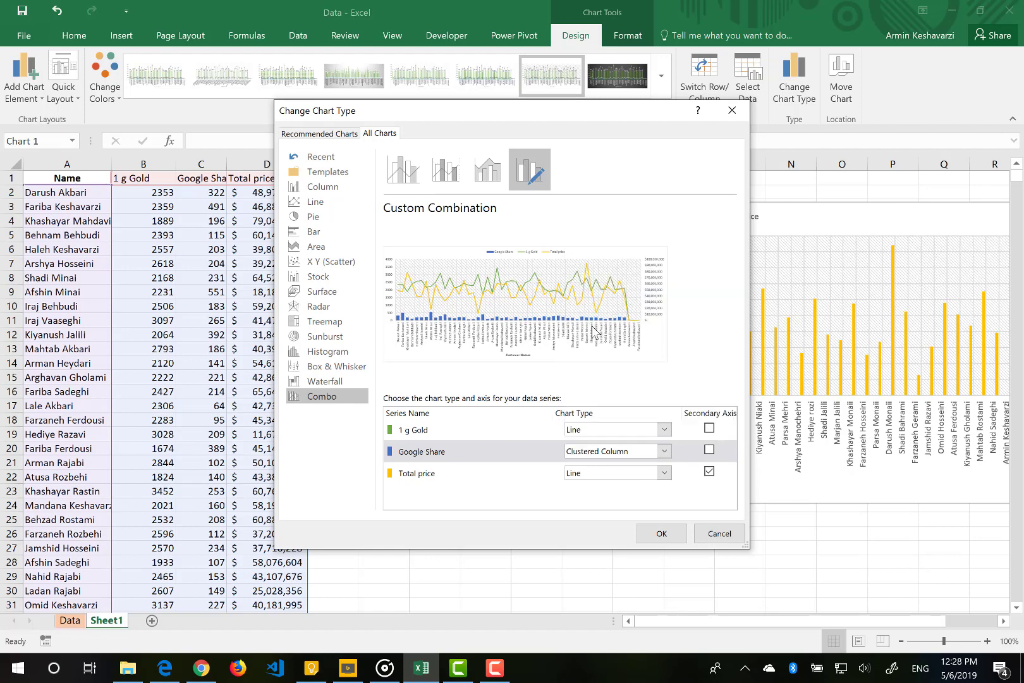
left_click(667, 474)
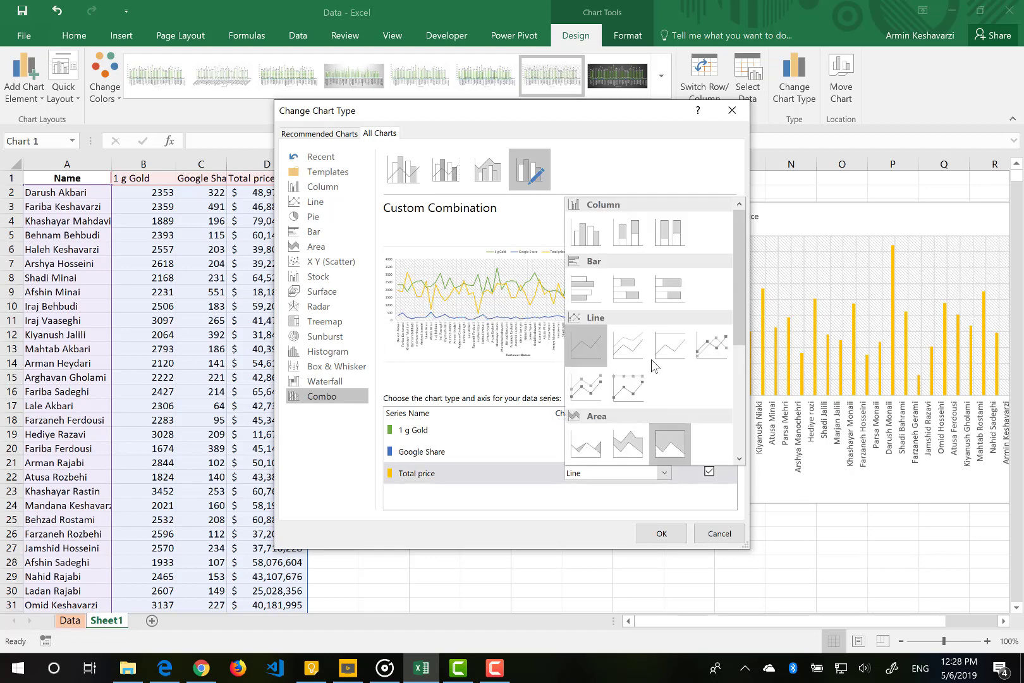
left_click(585, 240)
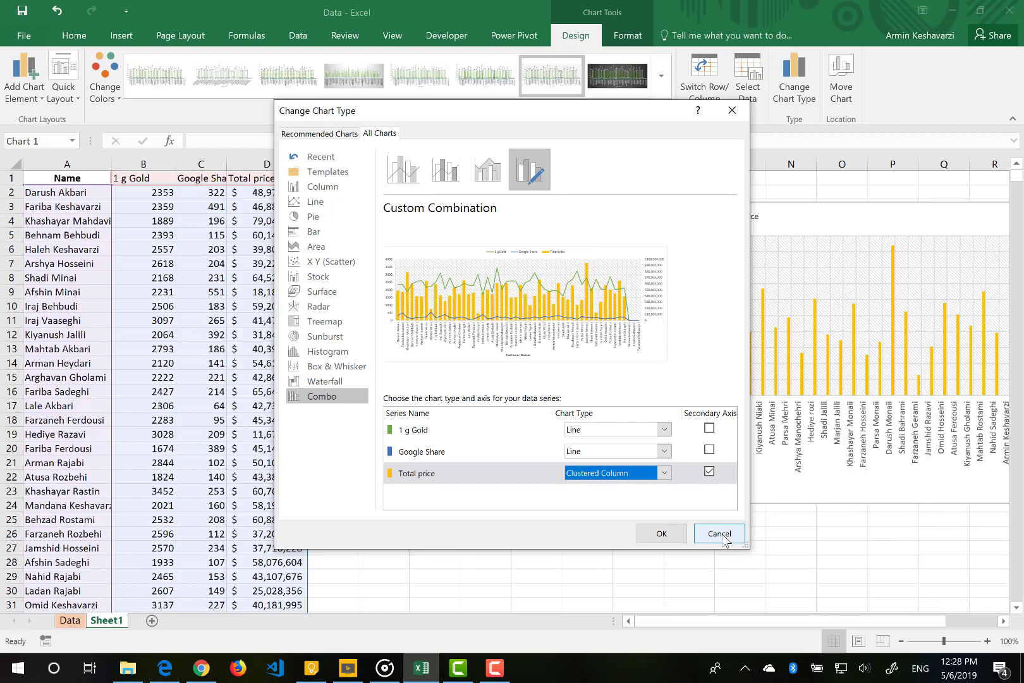
left_click(664, 429)
left_click(664, 429)
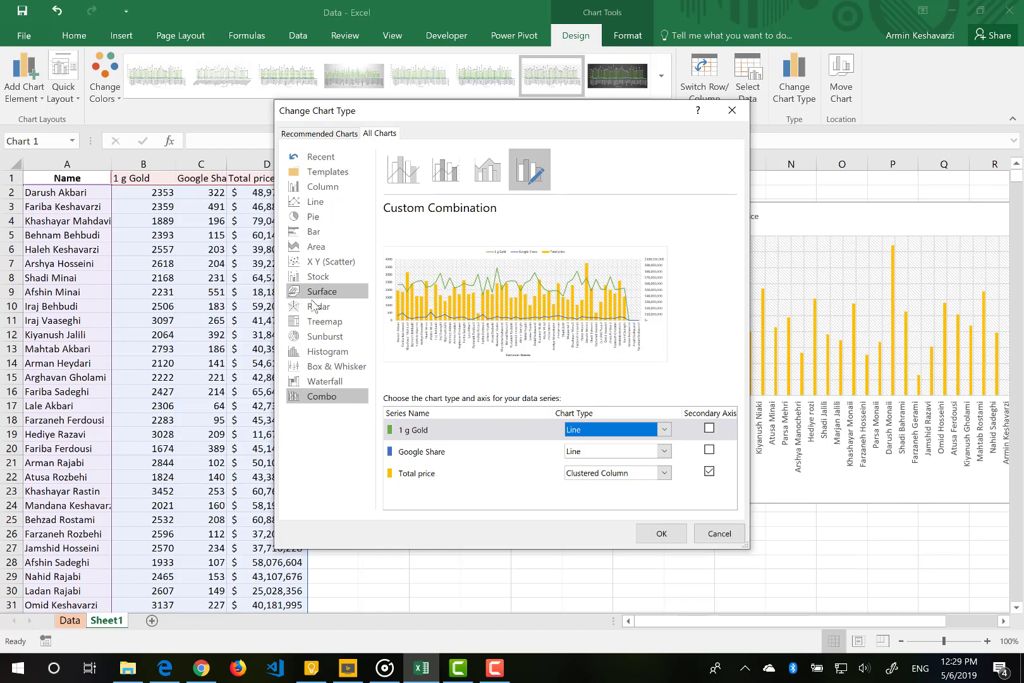
left_click(719, 532)
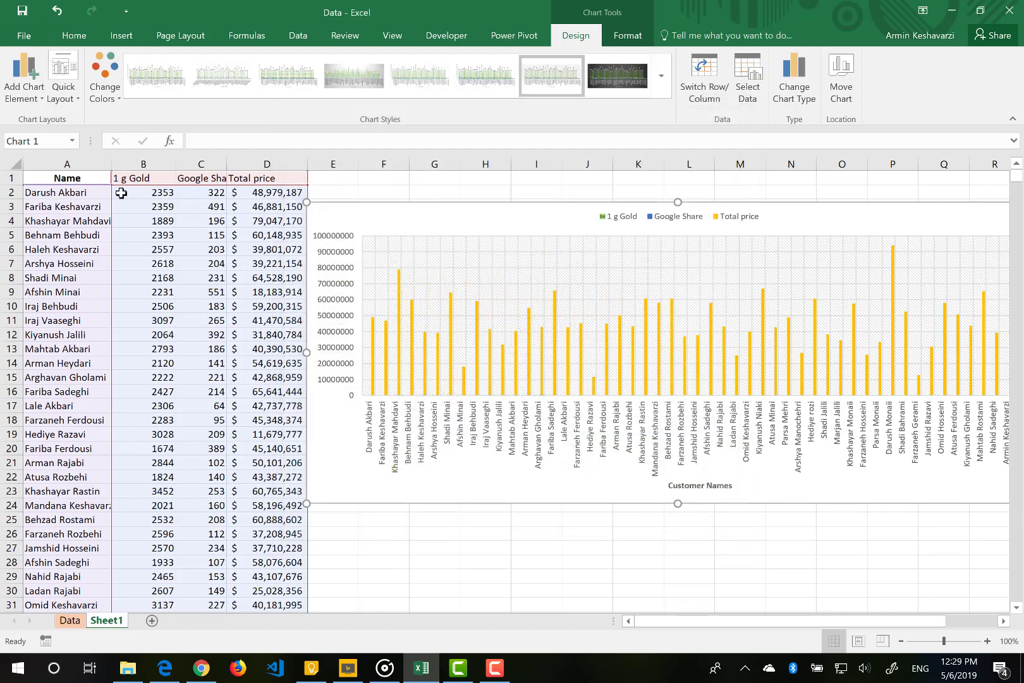
Step: Delete the Google Share column from Sheet1 and move the chart right, away from the Total price column
left_click(190, 163)
right_click(191, 166)
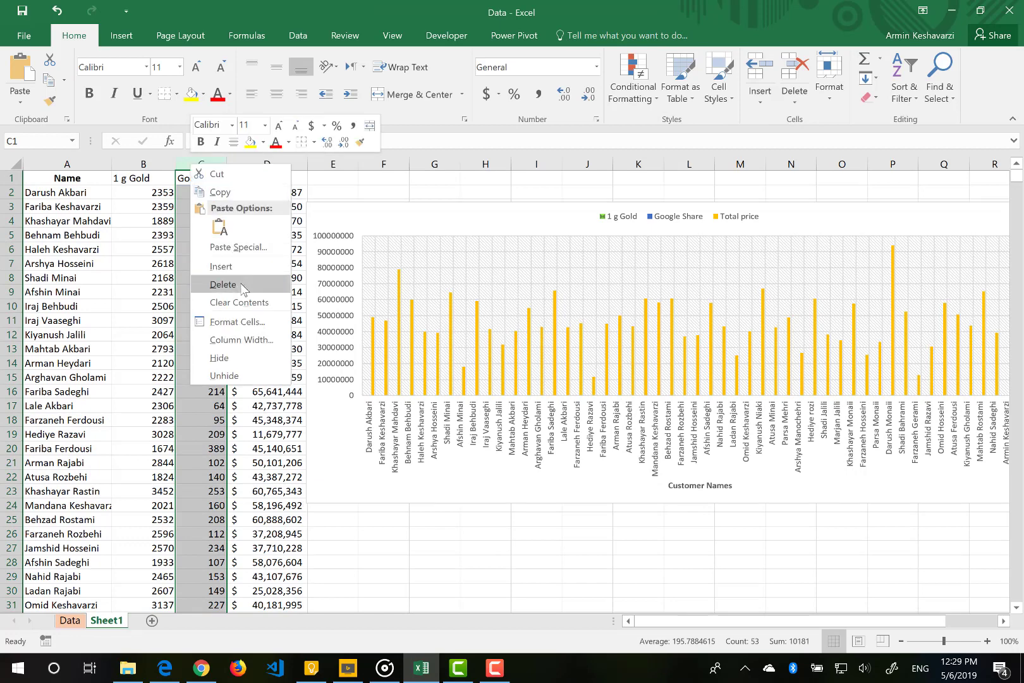
left_click(242, 285)
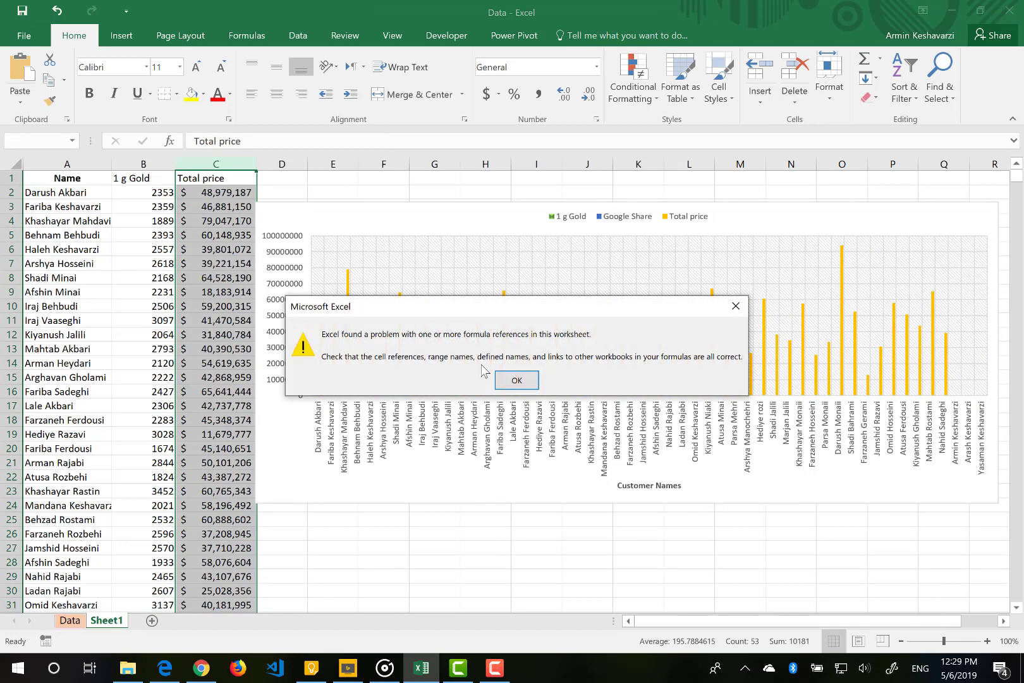
left_click(516, 379)
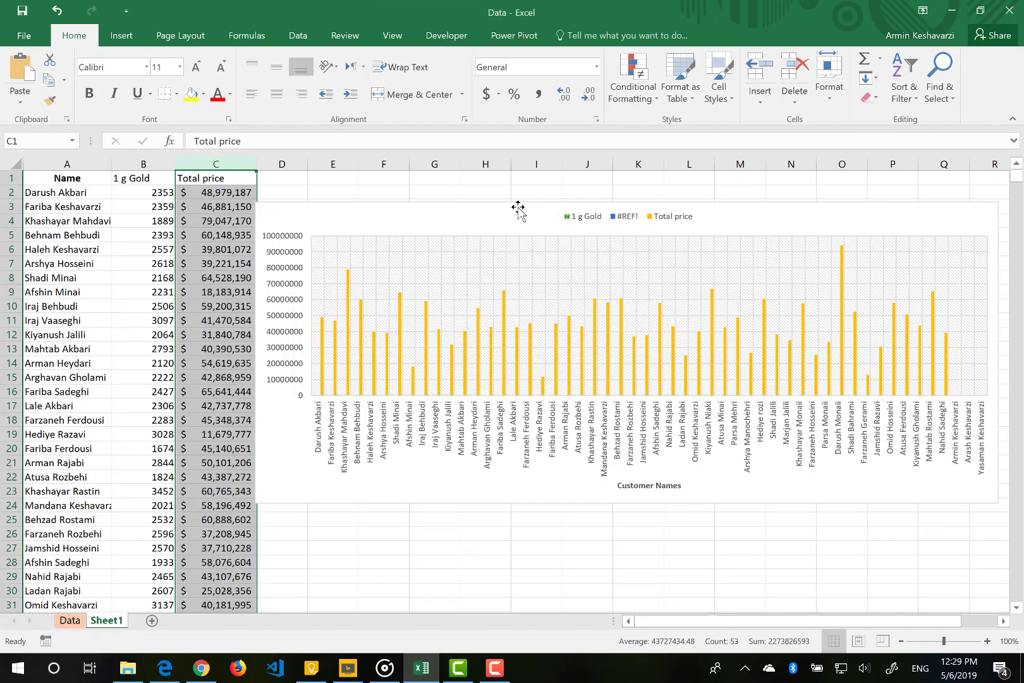
left_click_drag(516, 209, 601, 201)
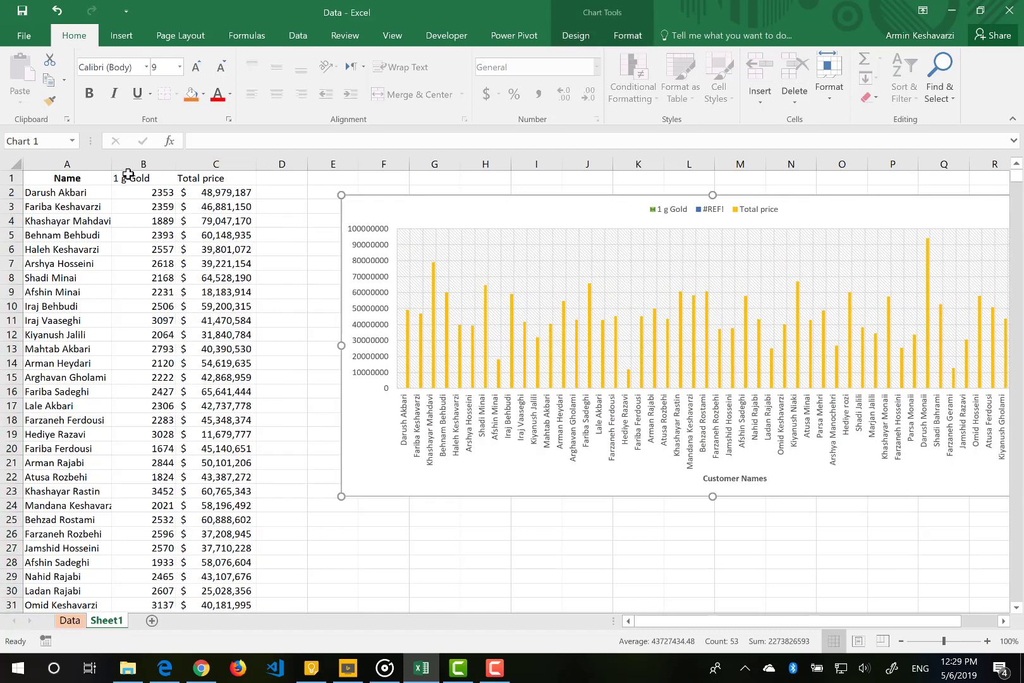
Step: Rename the header in B1 as Quantity
left_click(131, 179)
type("Qunati")
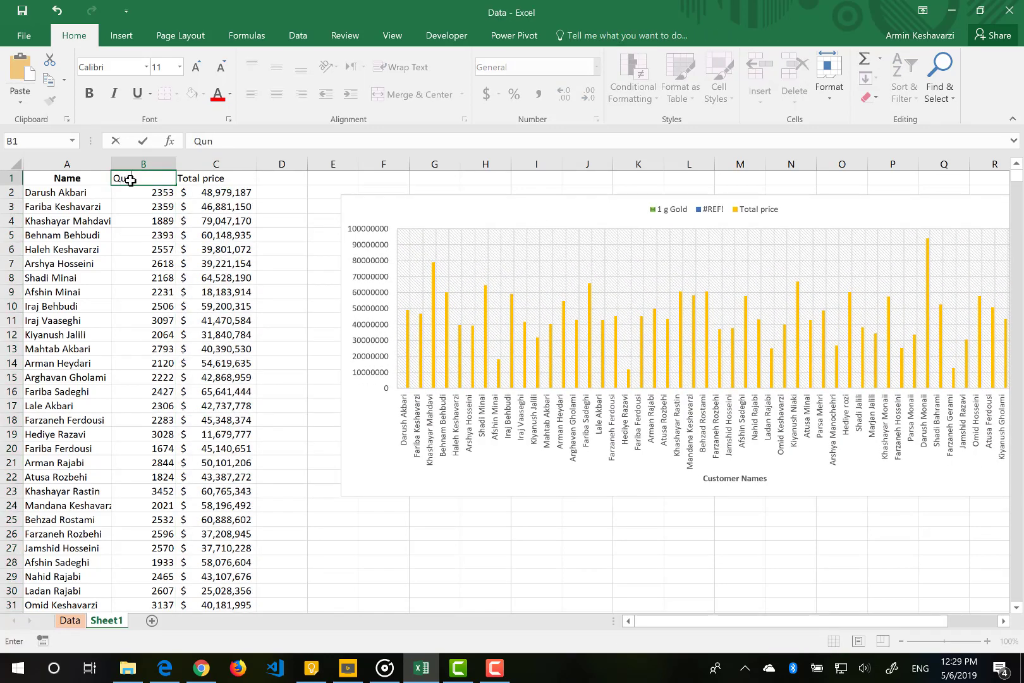
key("BackSpace")
key("BackSpace")
key("BackSpace")
key("BackSpace")
type("antity")
key("Return")
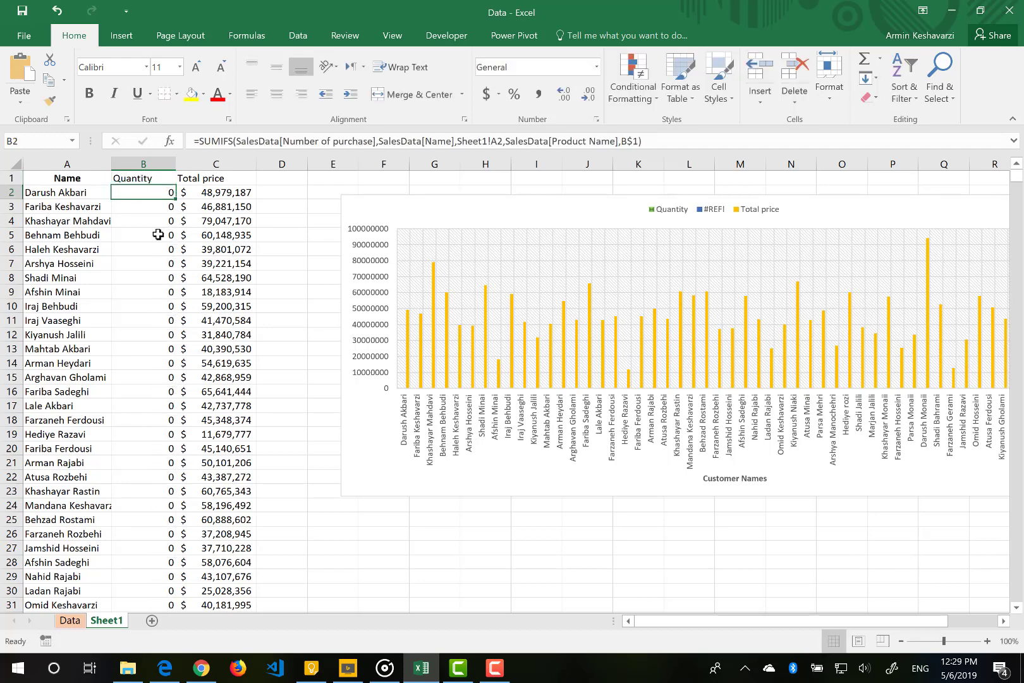
Step: Replace the SUMIFS formula in B2 with a SUMIF that uses SalesData[Name] from the Data sheet as its range
left_click(236, 143)
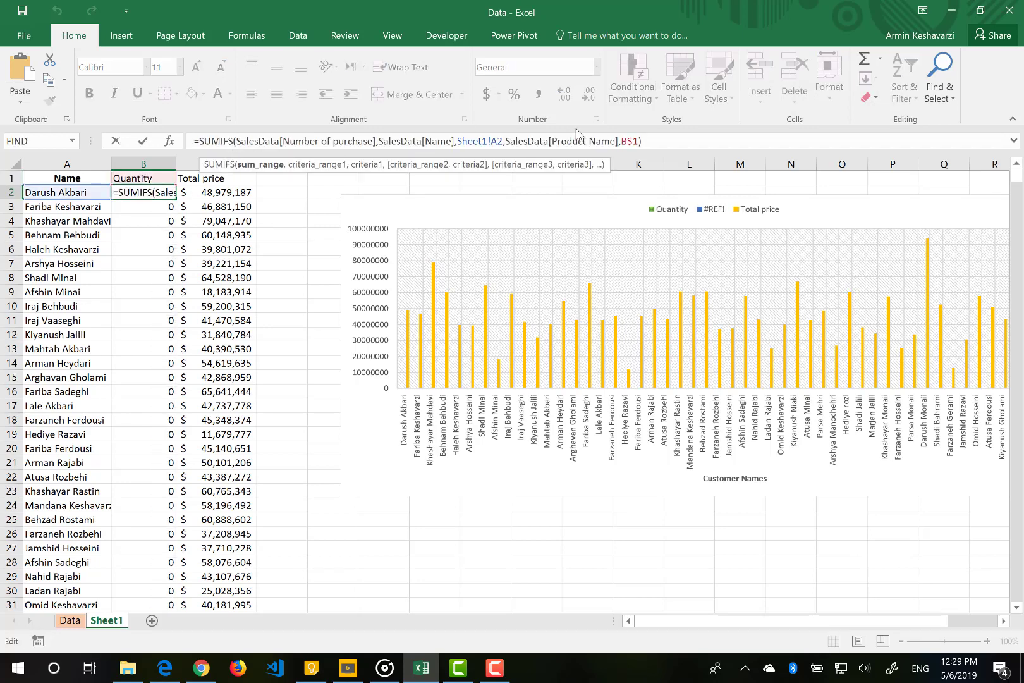
left_click_drag(651, 140, 557, 140)
left_click_drag(450, 131, 232, 143)
key("BackSpace")
key("BackSpace")
type("(")
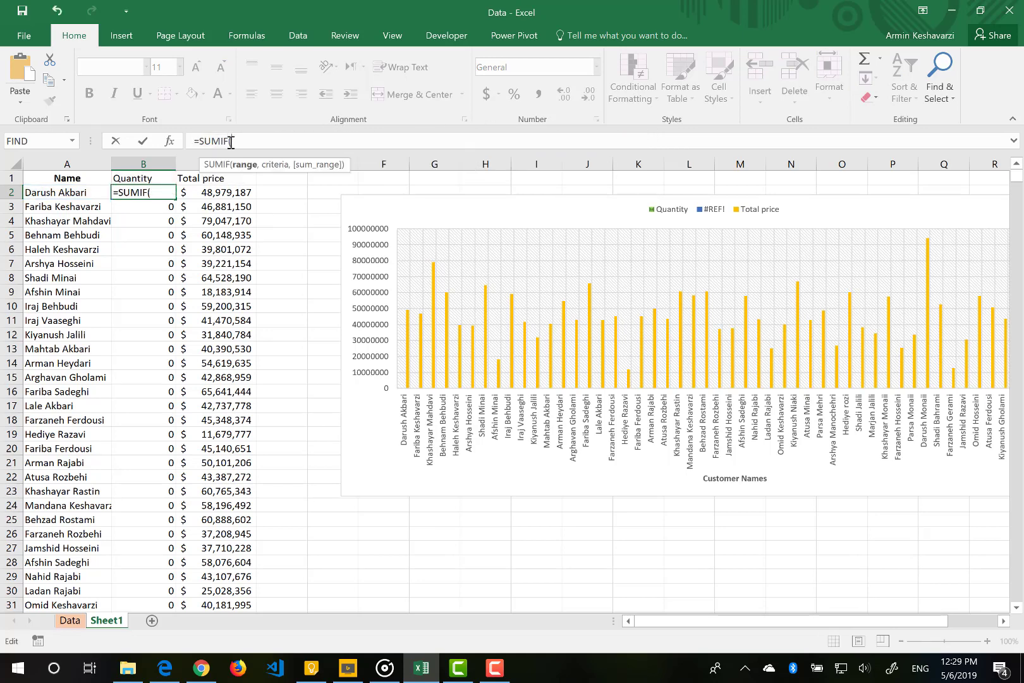
left_click(70, 621)
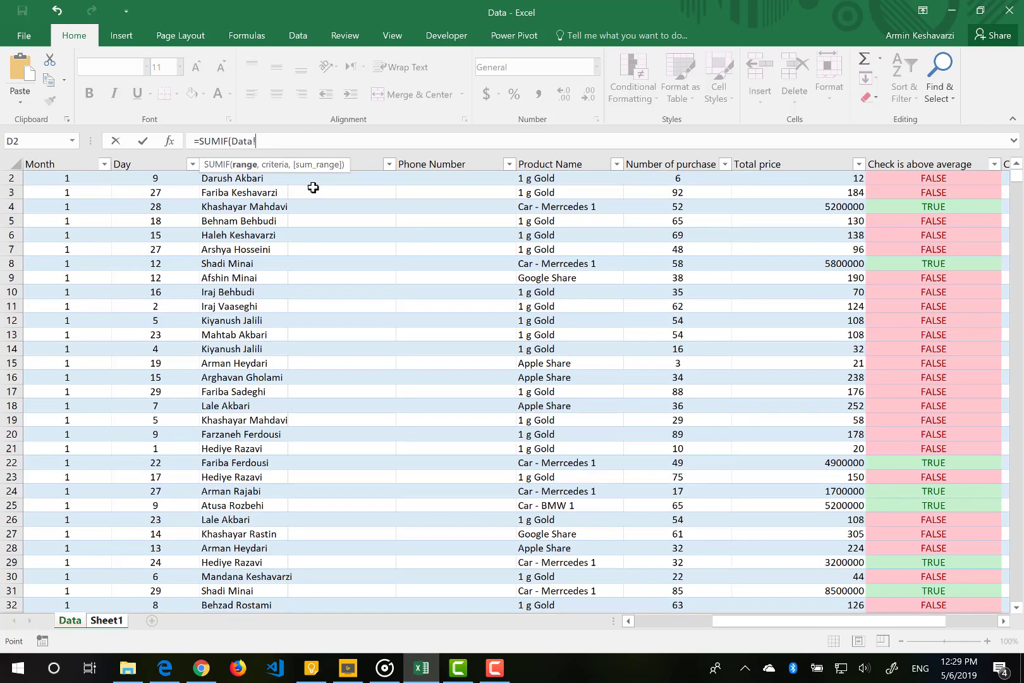
scroll(298, 209, "up", 1)
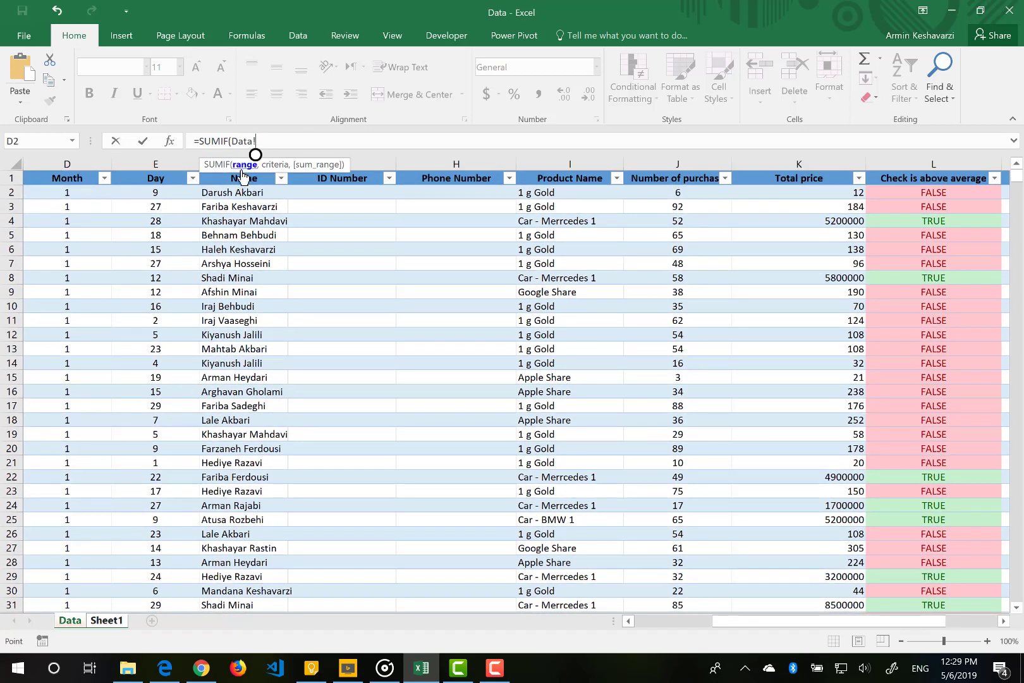
left_click(240, 170)
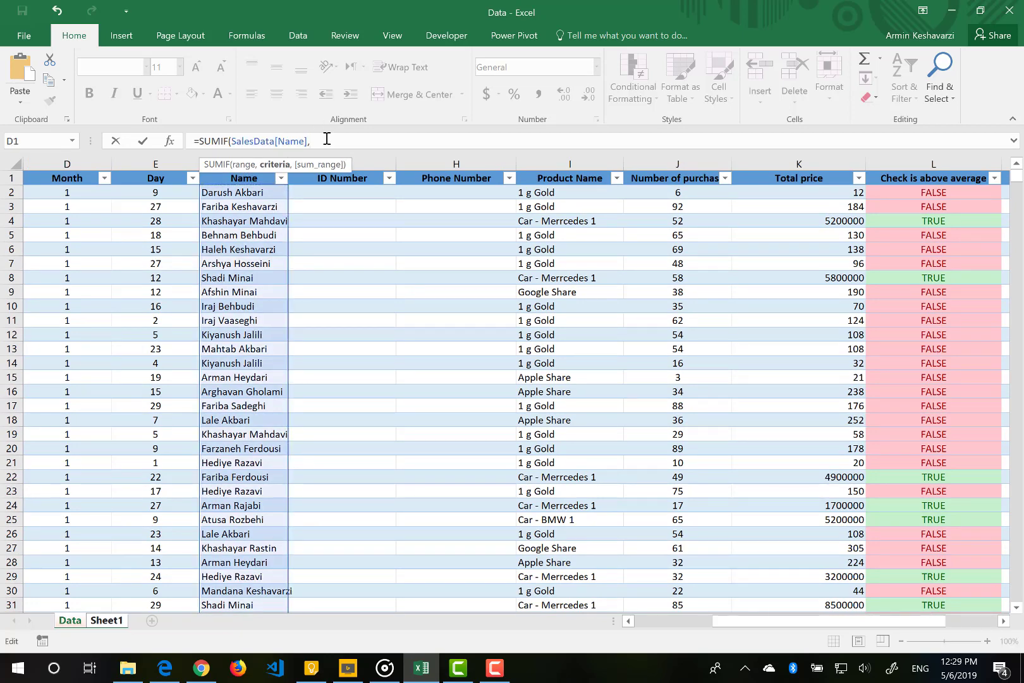
Step: Complete the B2 SUMIF with Sheet1!A2 as the criteria and SalesData[Number of purchase] as the sum range
left_click(106, 620)
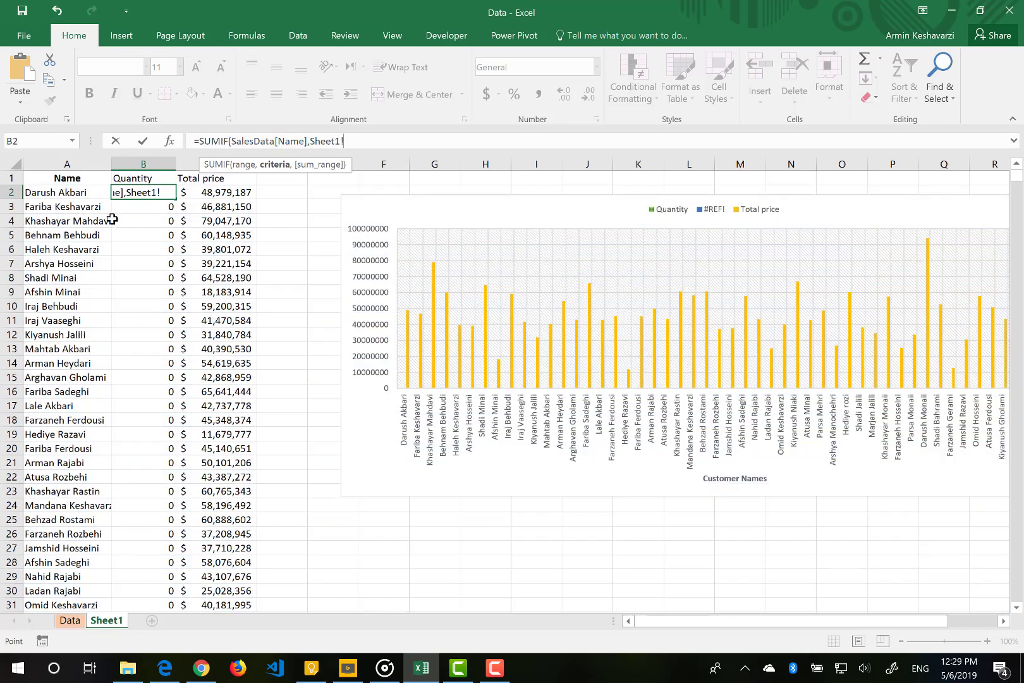
left_click(67, 193)
type(",")
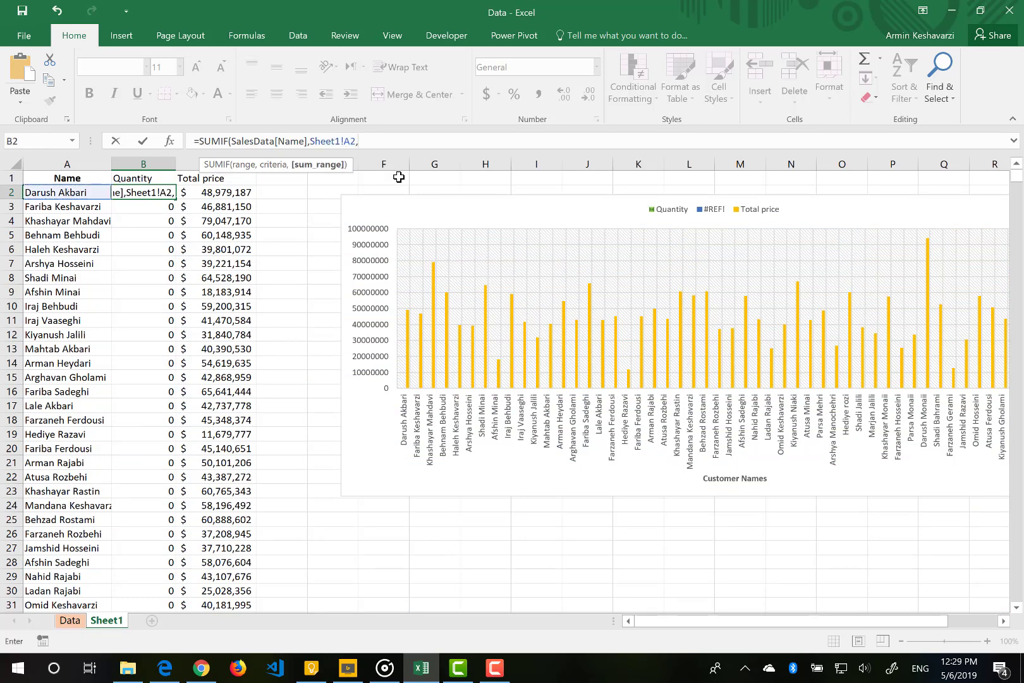
left_click(70, 620)
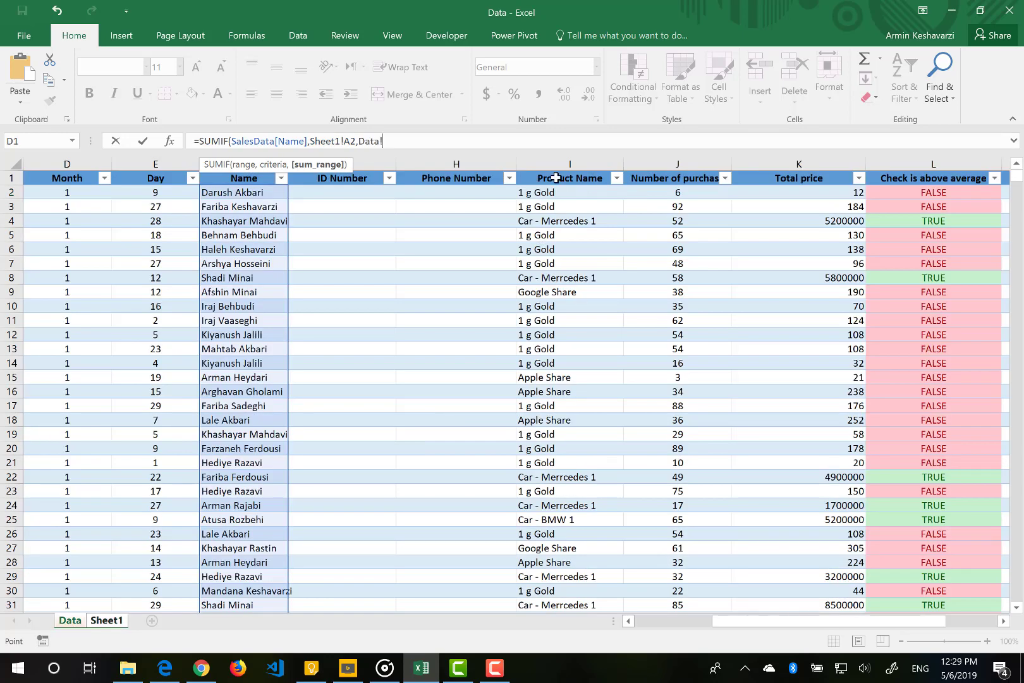
left_click(696, 178)
left_click(696, 171)
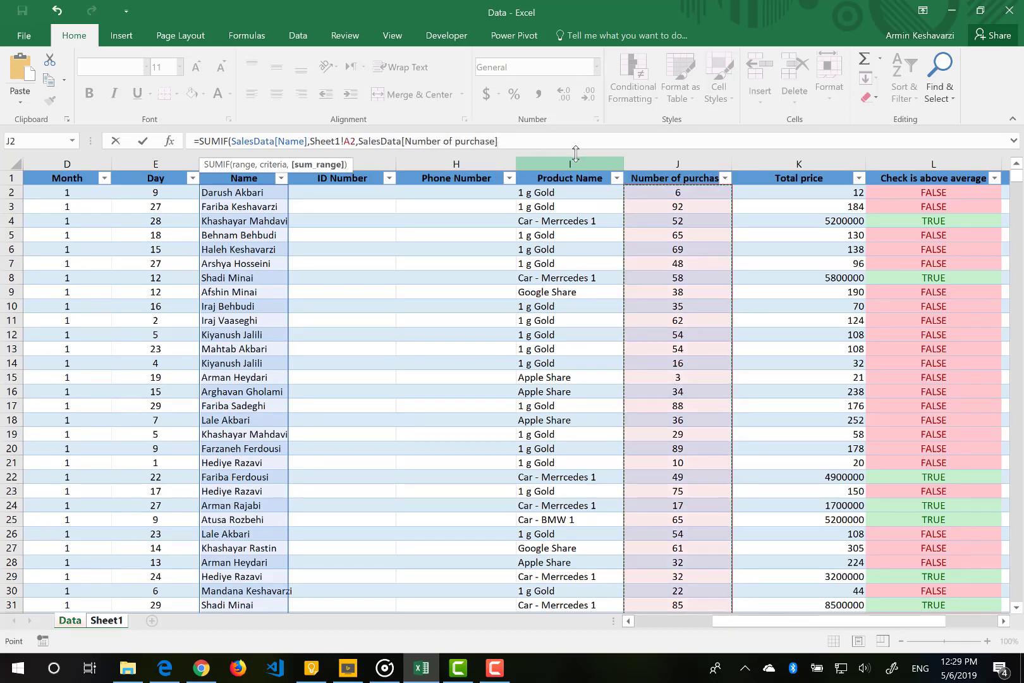
left_click(539, 140)
type(")")
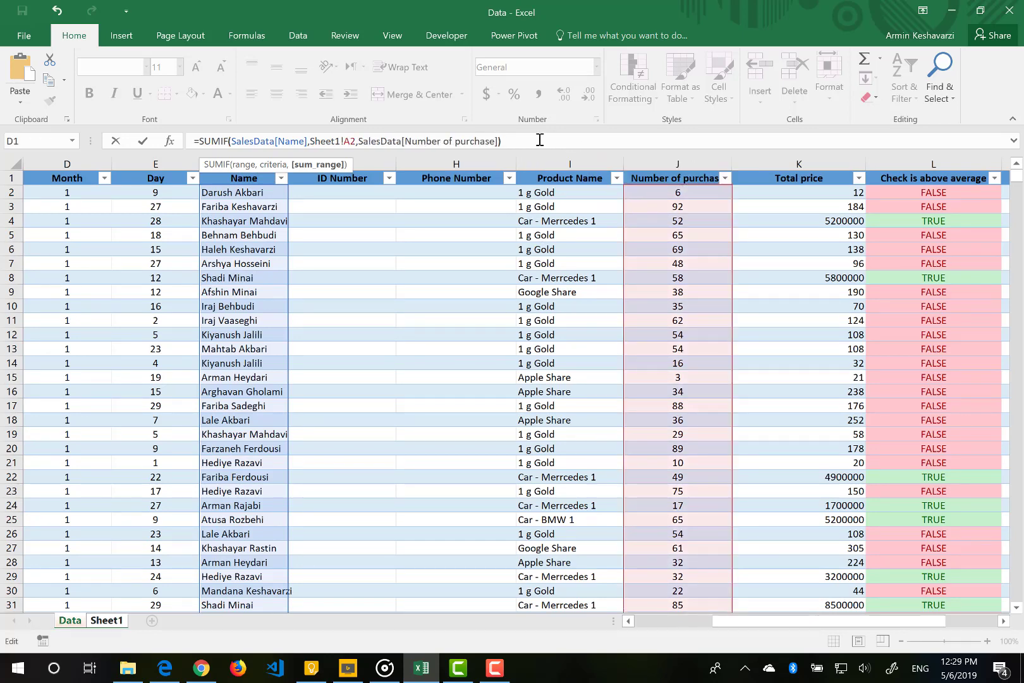
key("Return")
Step: Fill the B2 formula down the Quantity column for all customers and check the Total price formula in C2
left_click(161, 189)
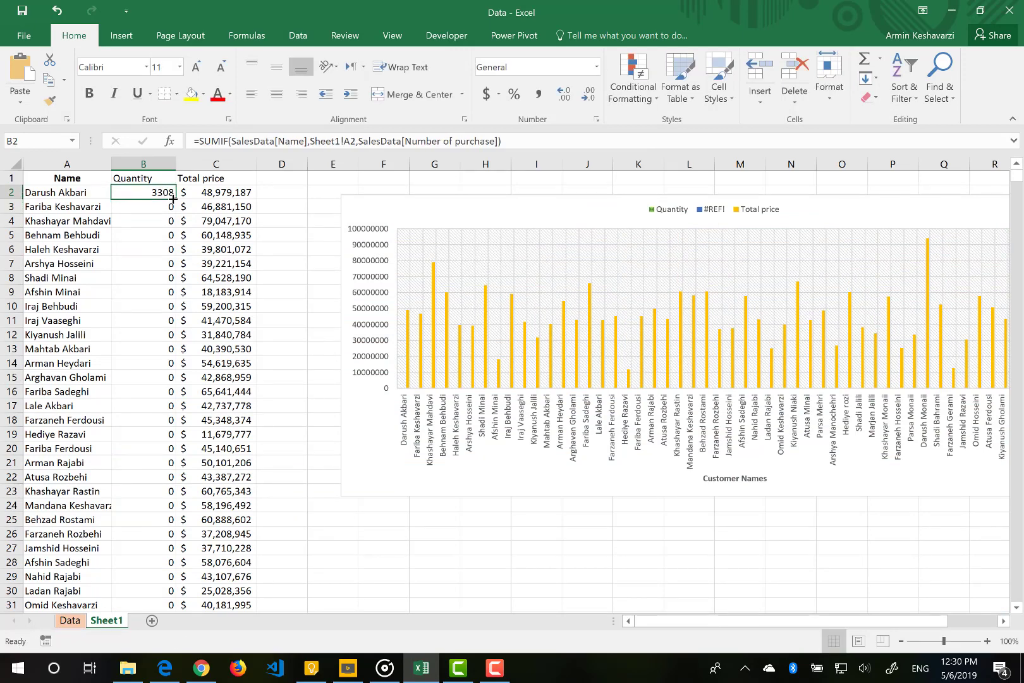
double_click(173, 199)
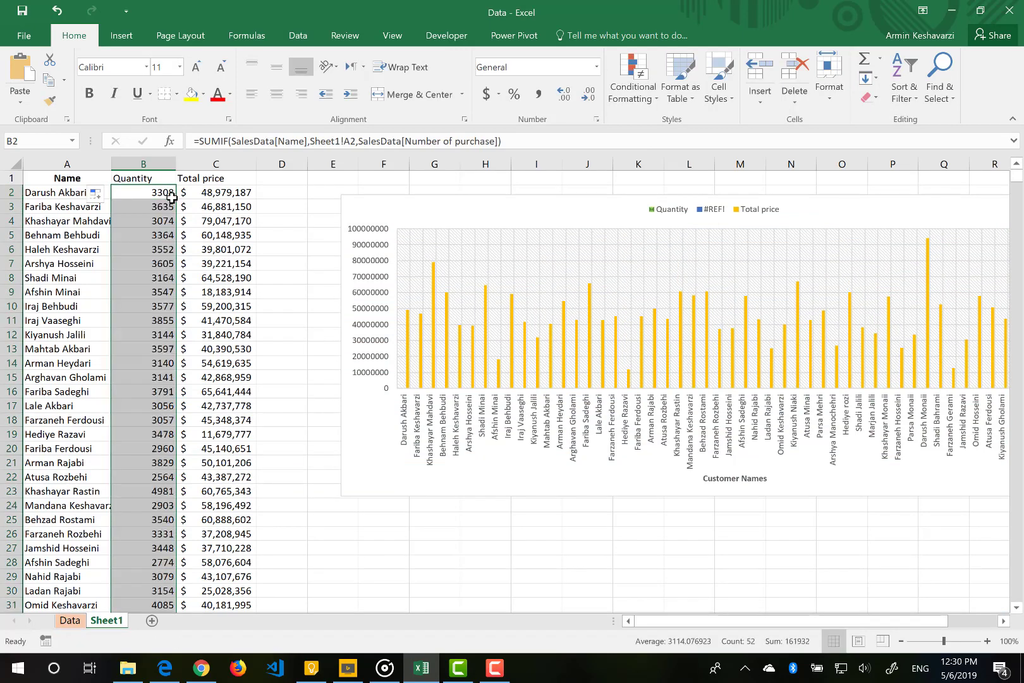
left_click(60, 192)
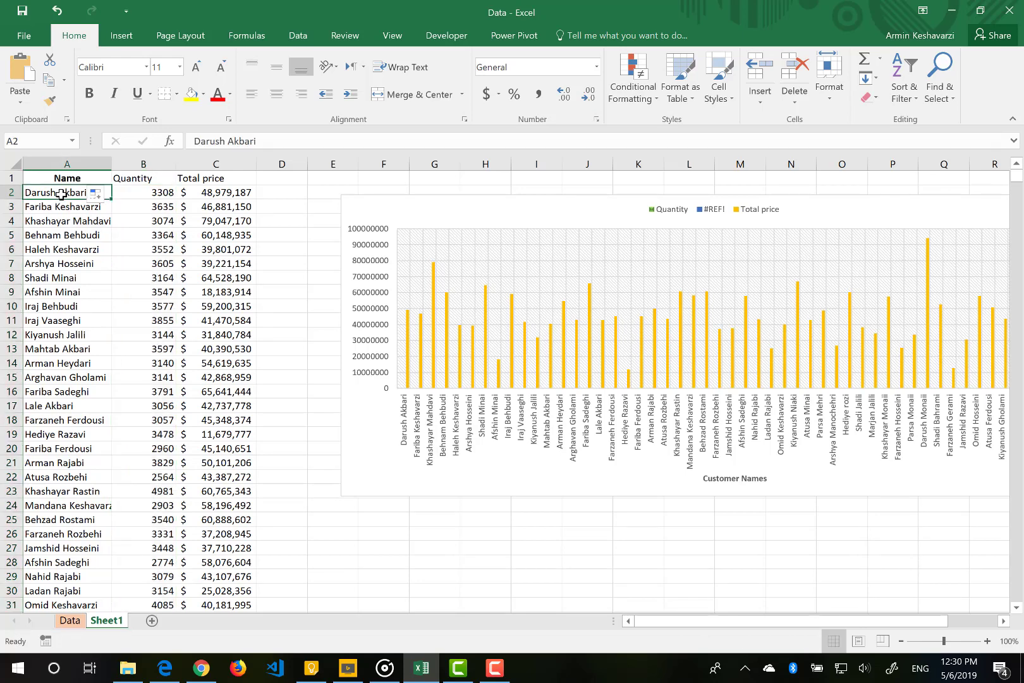
left_click(194, 190)
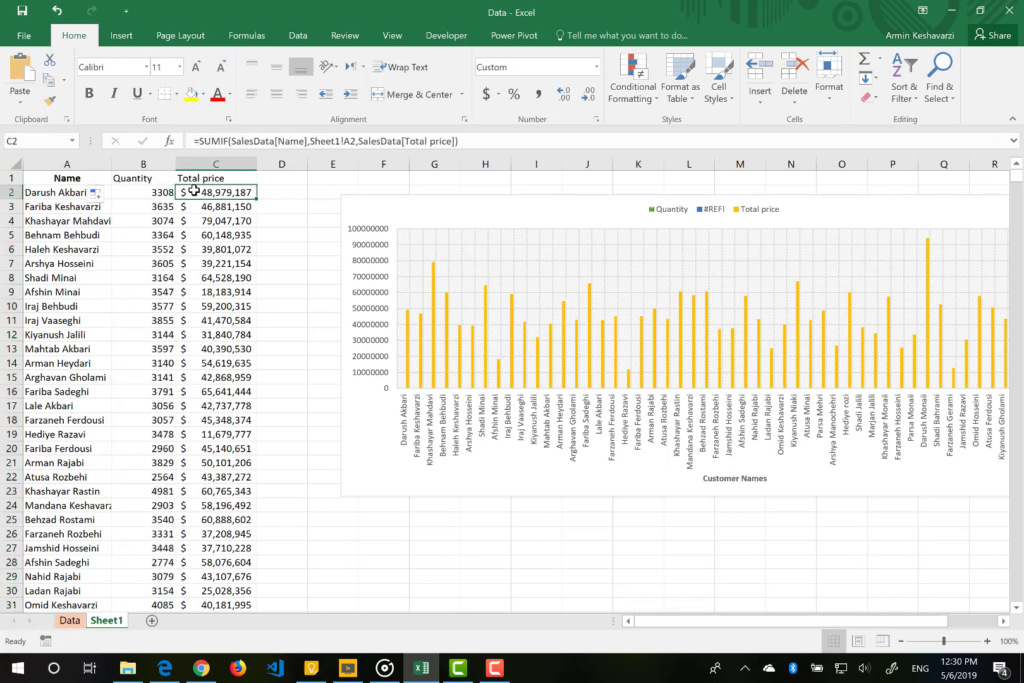
left_click(469, 211)
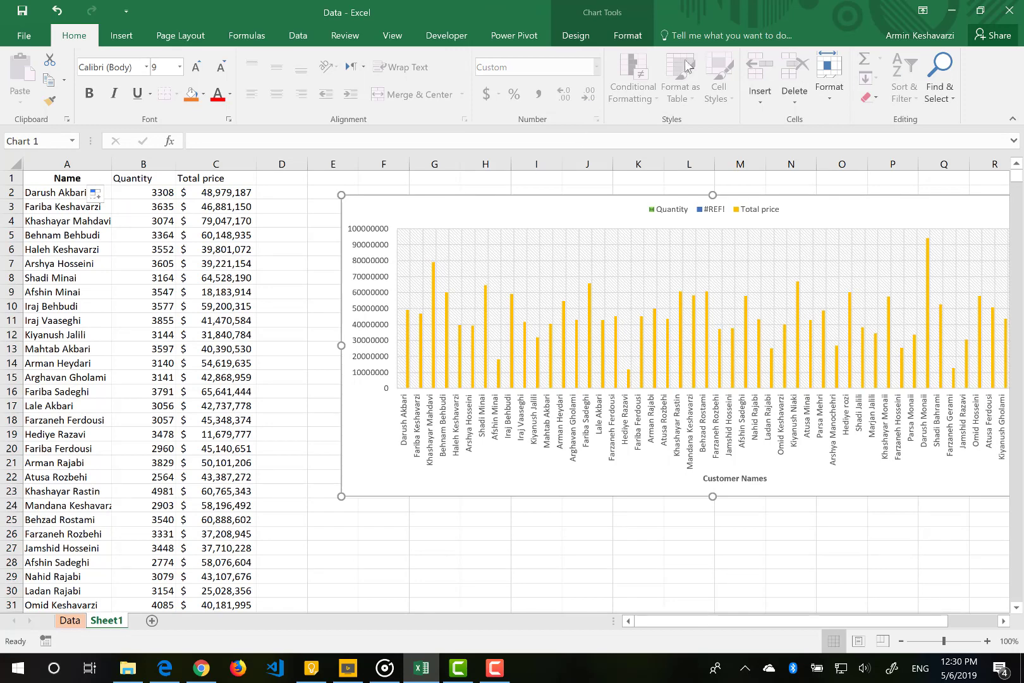
left_click(575, 35)
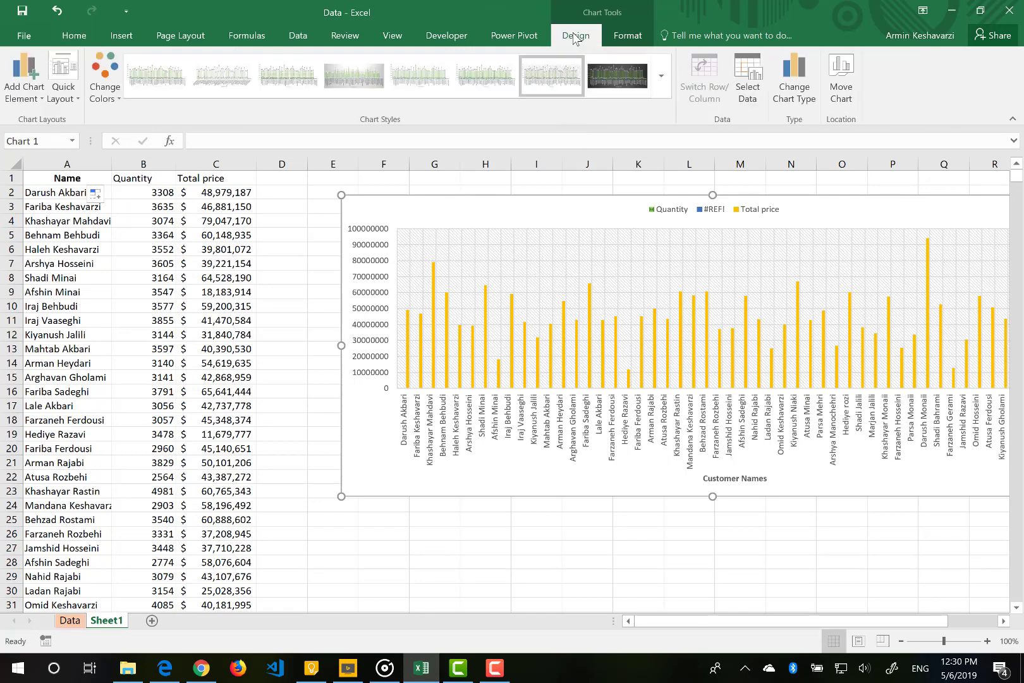
left_click(784, 86)
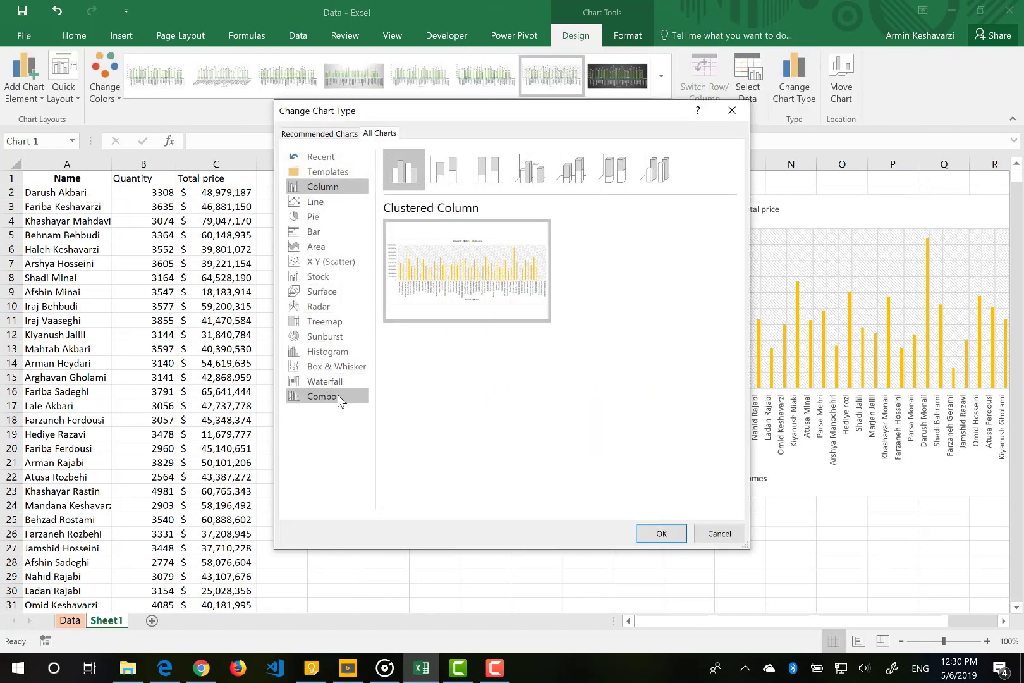
left_click(338, 396)
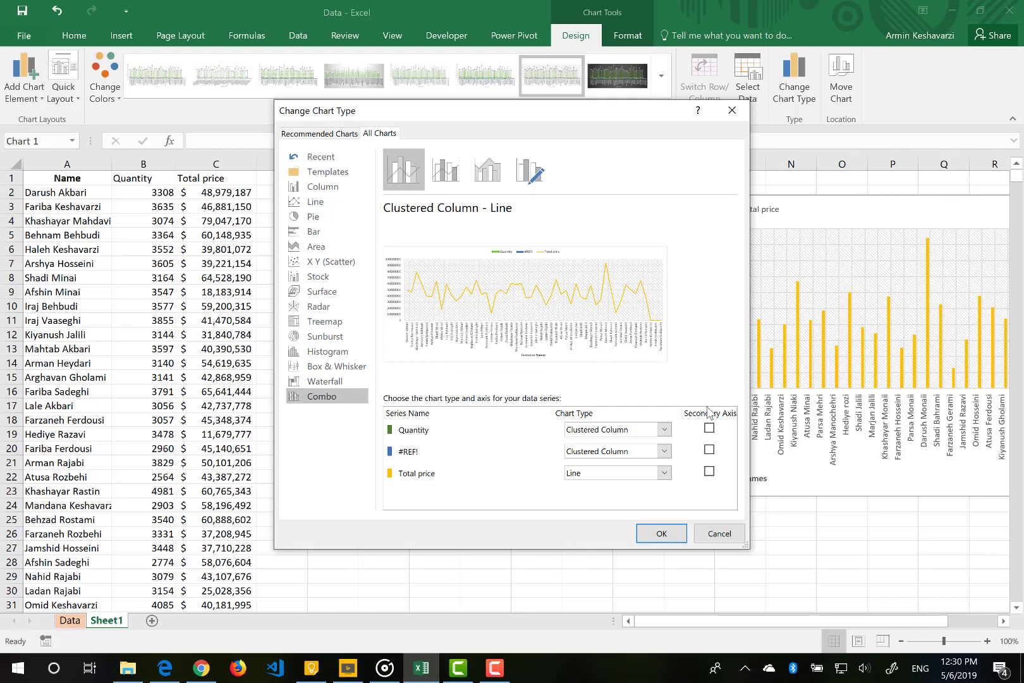
left_click(732, 530)
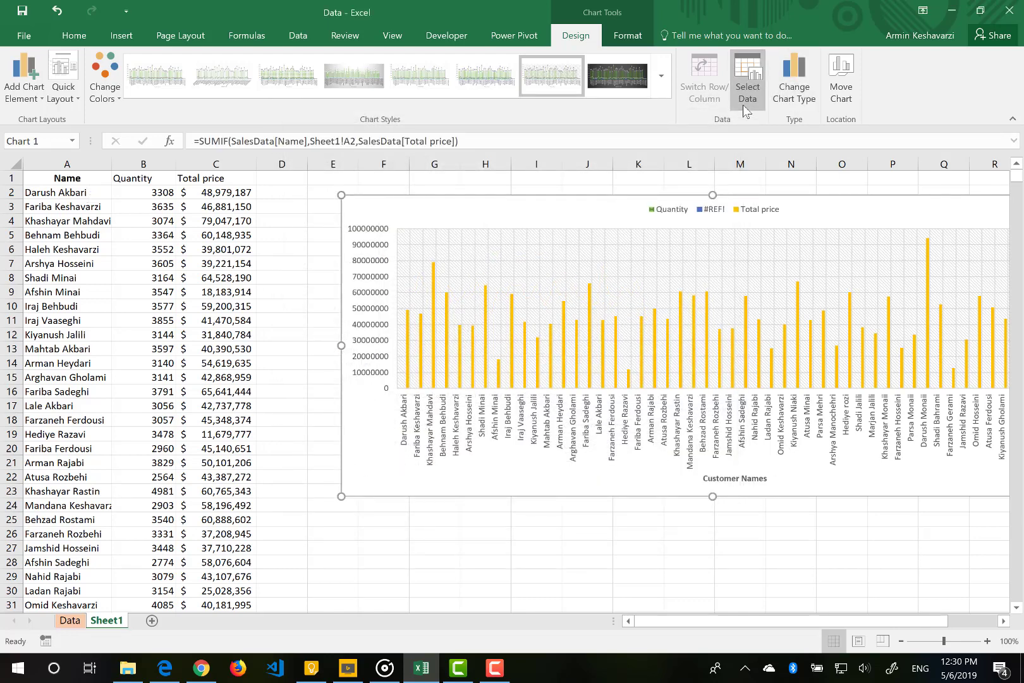
Step: Remove the #REF! series from the chart's data source, keeping the Quantity and Total price series enabled
left_click(746, 94)
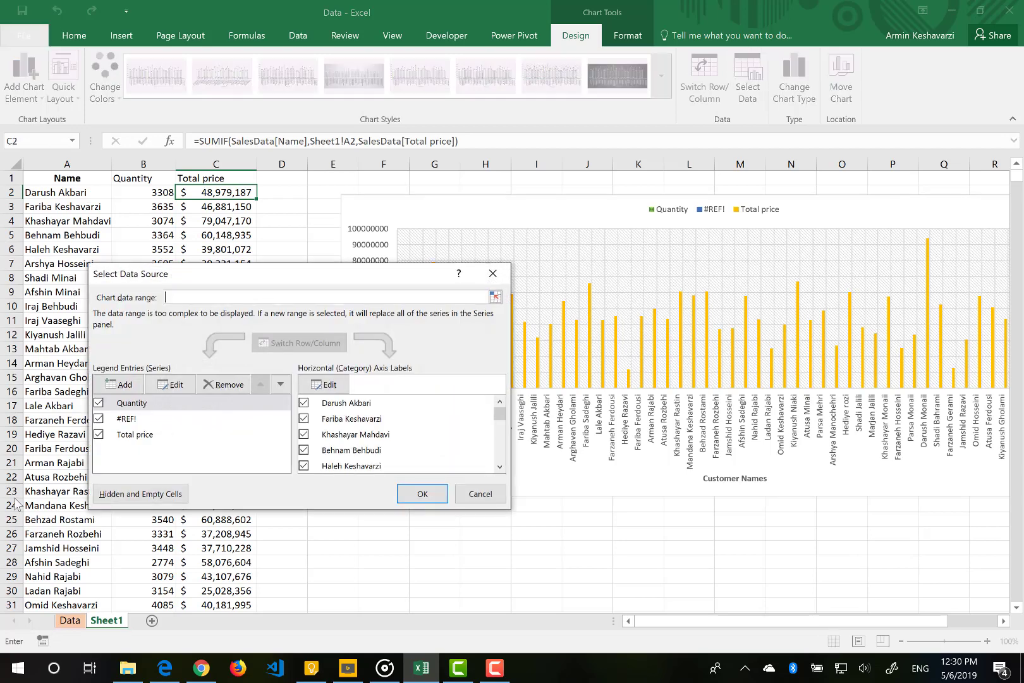
left_click(98, 403)
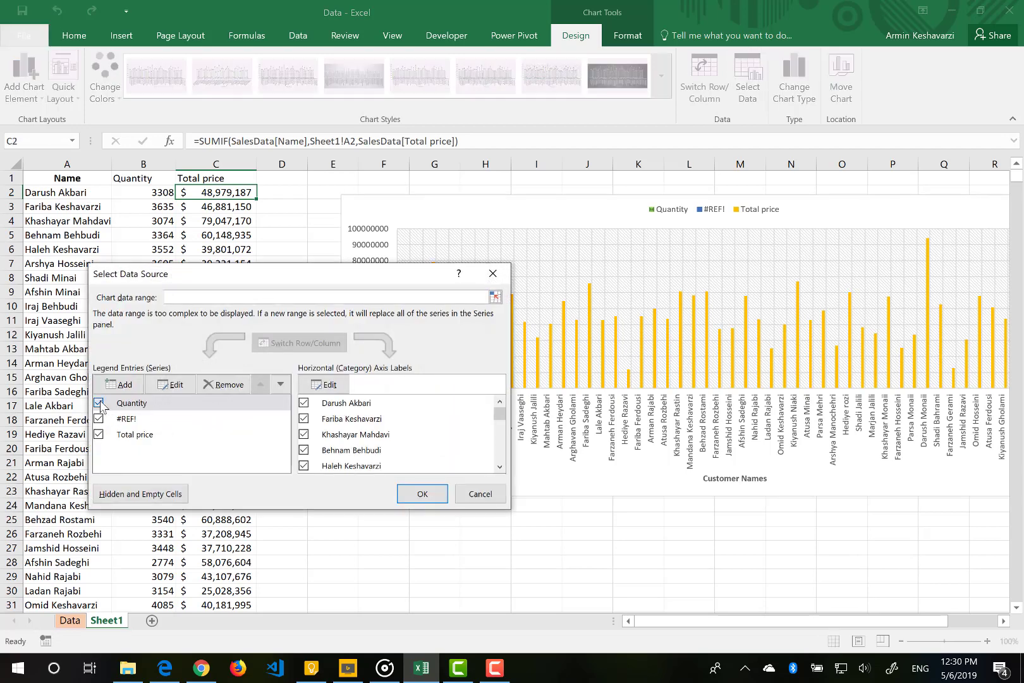
left_click(98, 434)
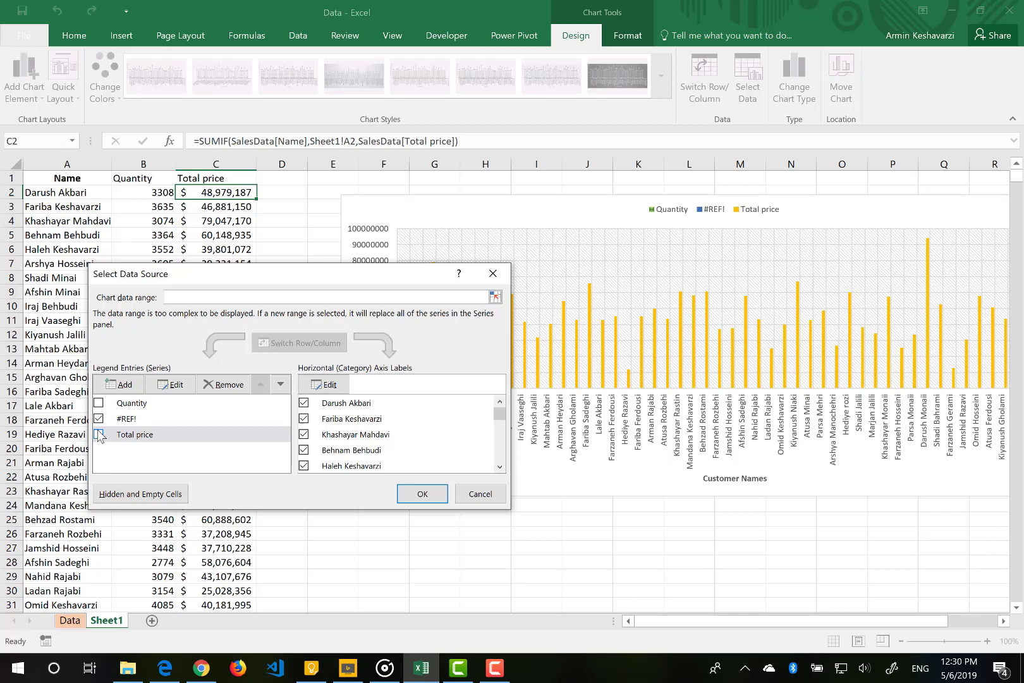
left_click(154, 419)
left_click(225, 384)
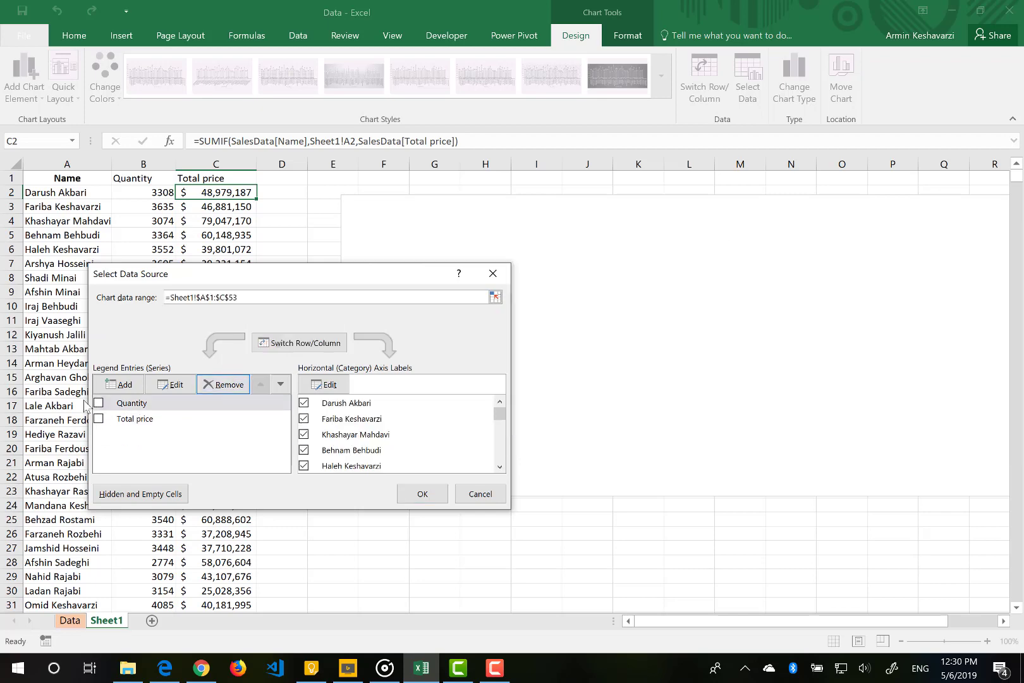
left_click(98, 403)
left_click(98, 418)
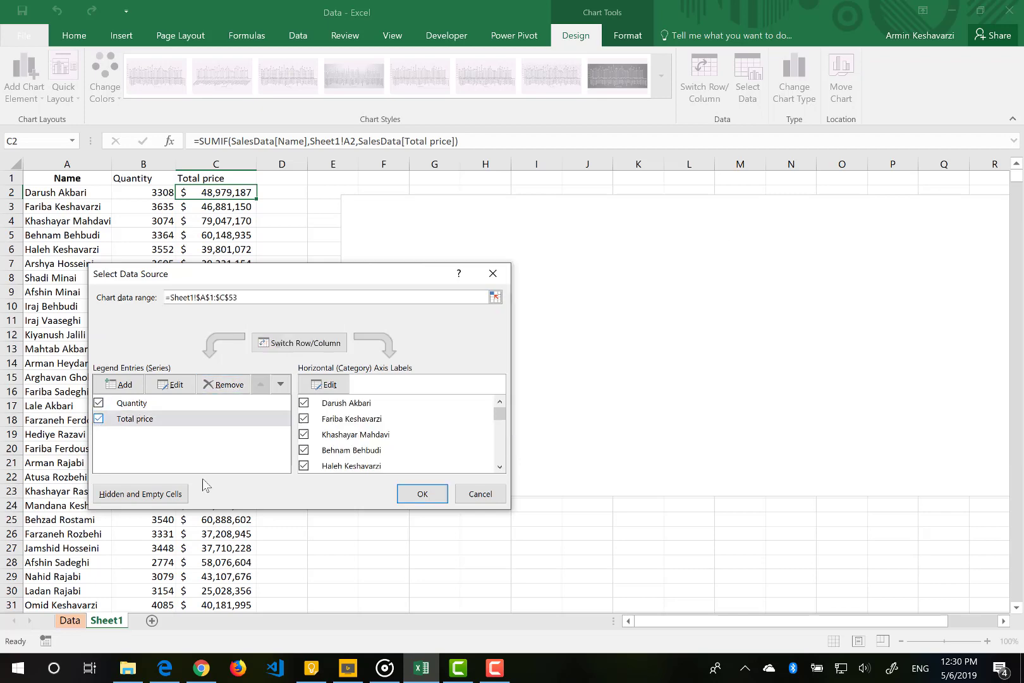
left_click(403, 496)
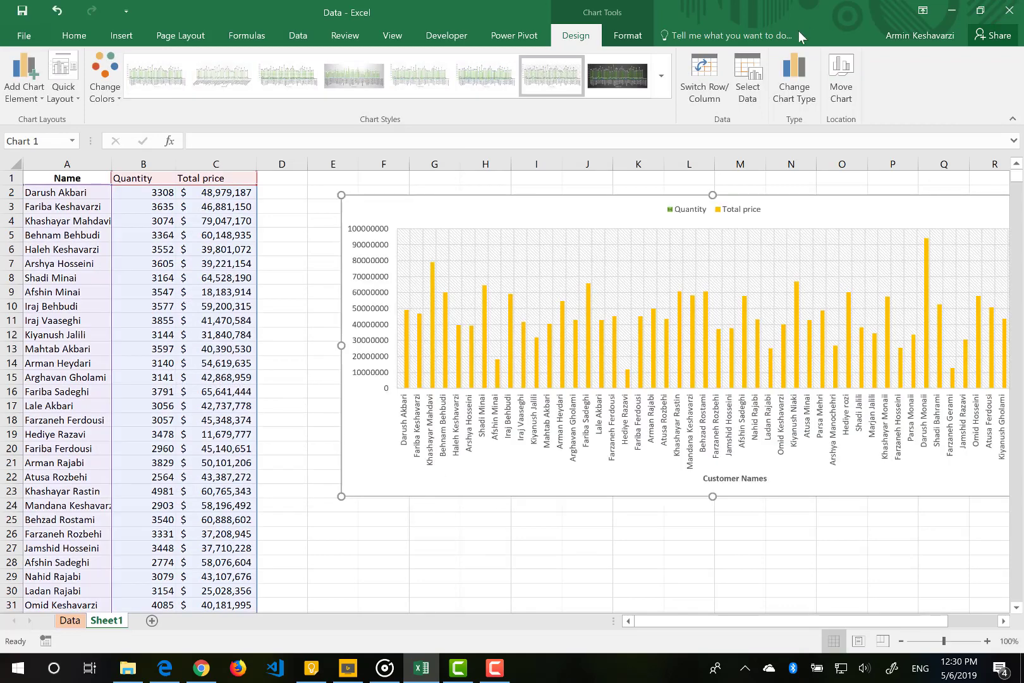
Step: Change the chart to a Combo with Quantity as Clustered Column and Total price as Line on the secondary axis, and move it beside the data
left_click(794, 81)
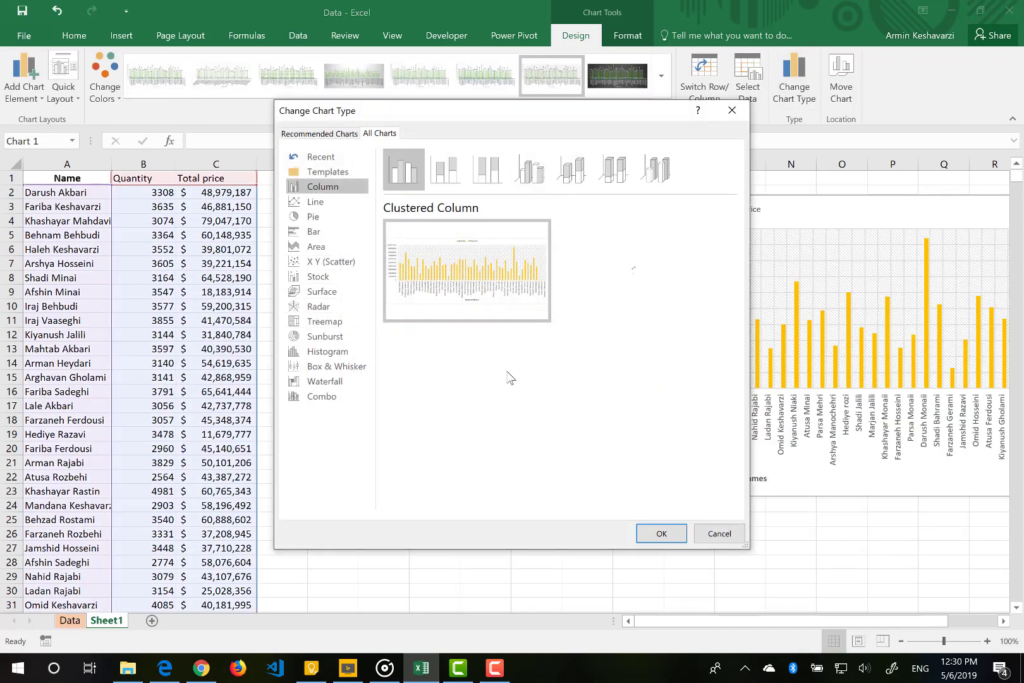
left_click(321, 399)
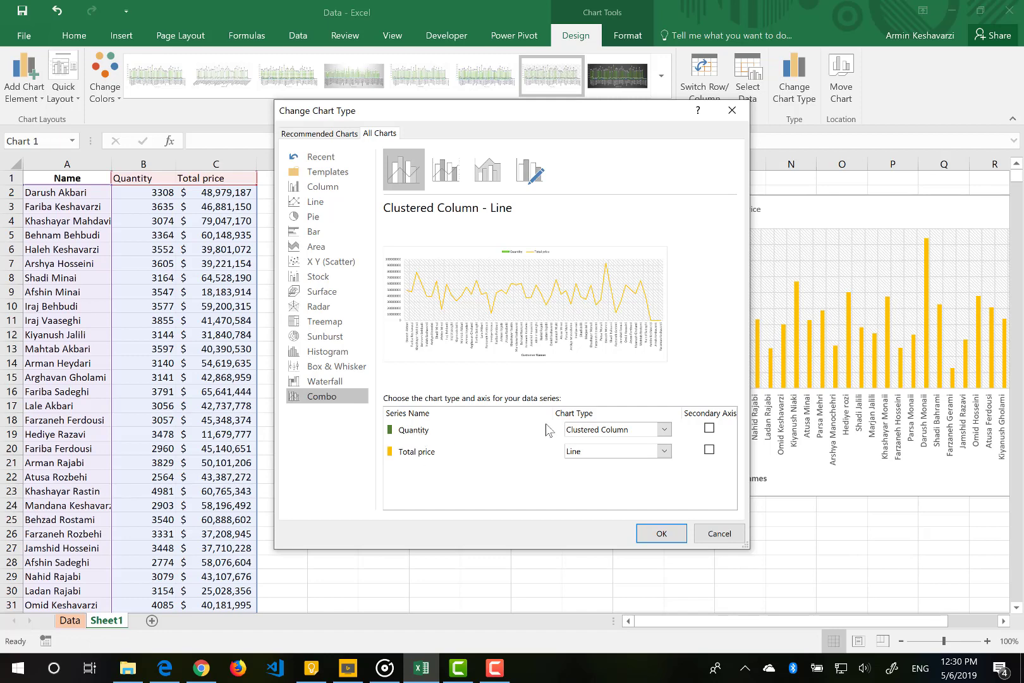
left_click(709, 450)
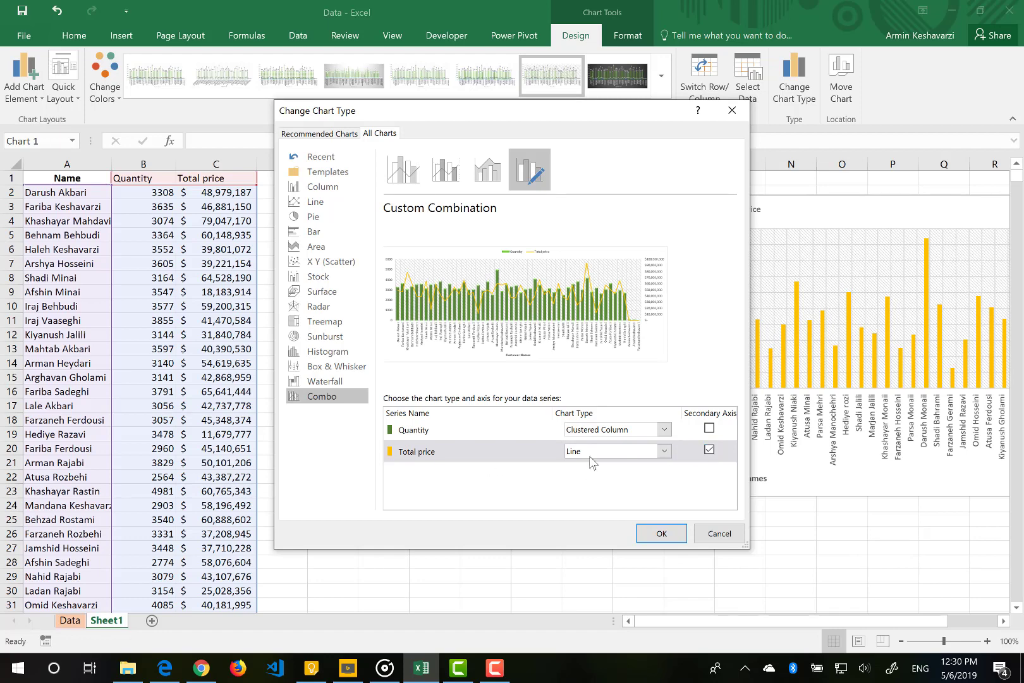
left_click(653, 536)
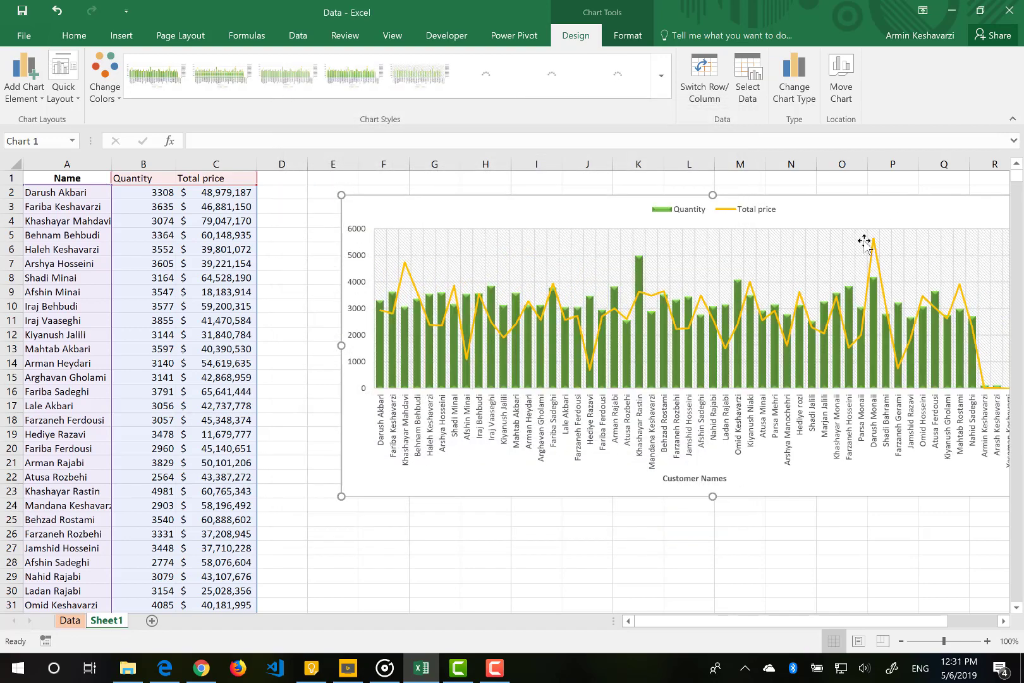
mouse_move(896, 204)
left_mouse_down()
mouse_move(761, 205)
mouse_move(765, 197)
left_mouse_up()
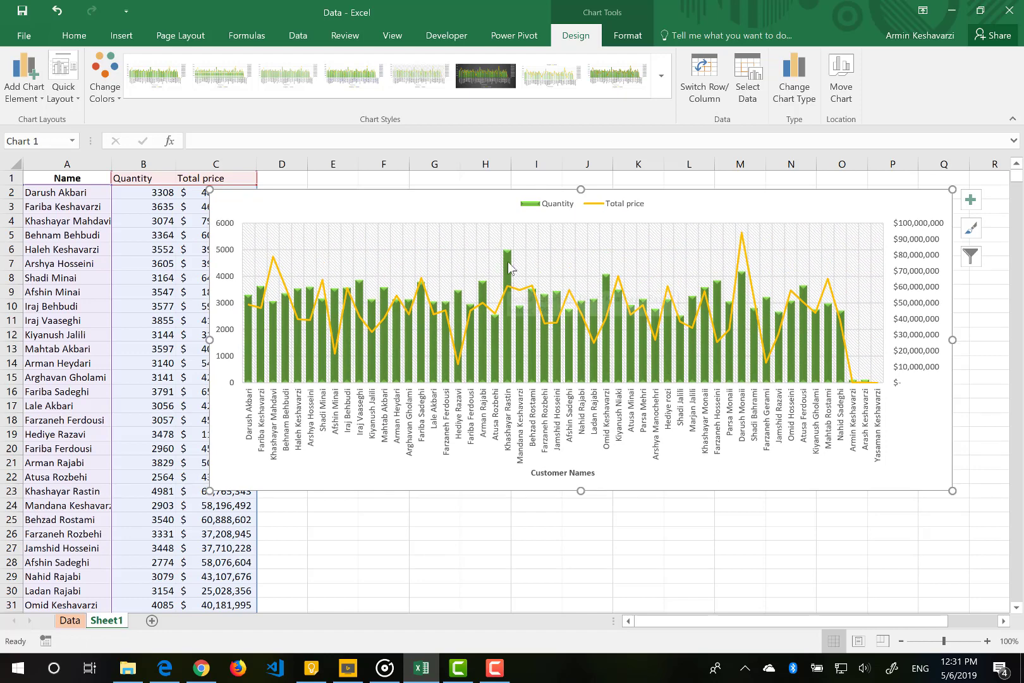
Step: Examine the Quantity axis, the secondary Total price axis and individual customers' columns and line points in the combo chart
mouse_move(511, 255)
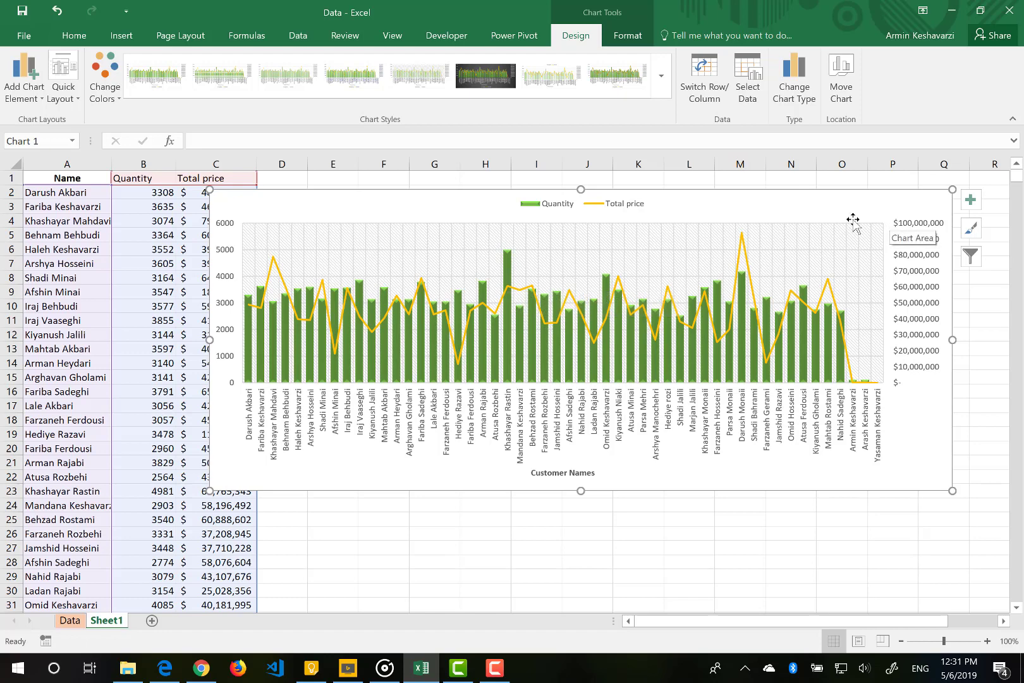
left_click(222, 230)
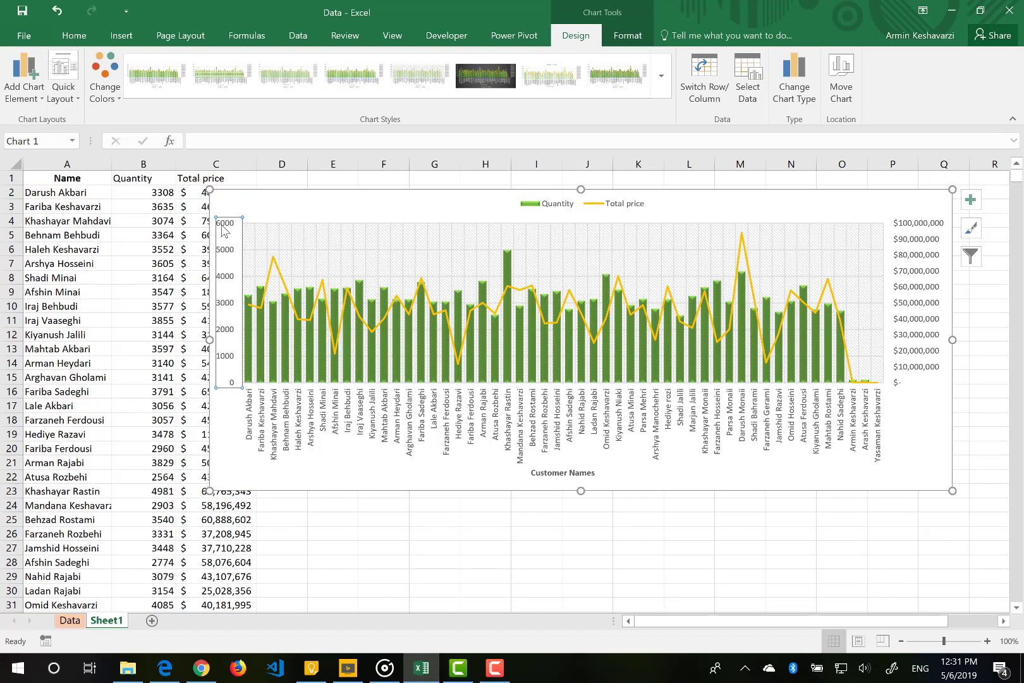
left_click(914, 231)
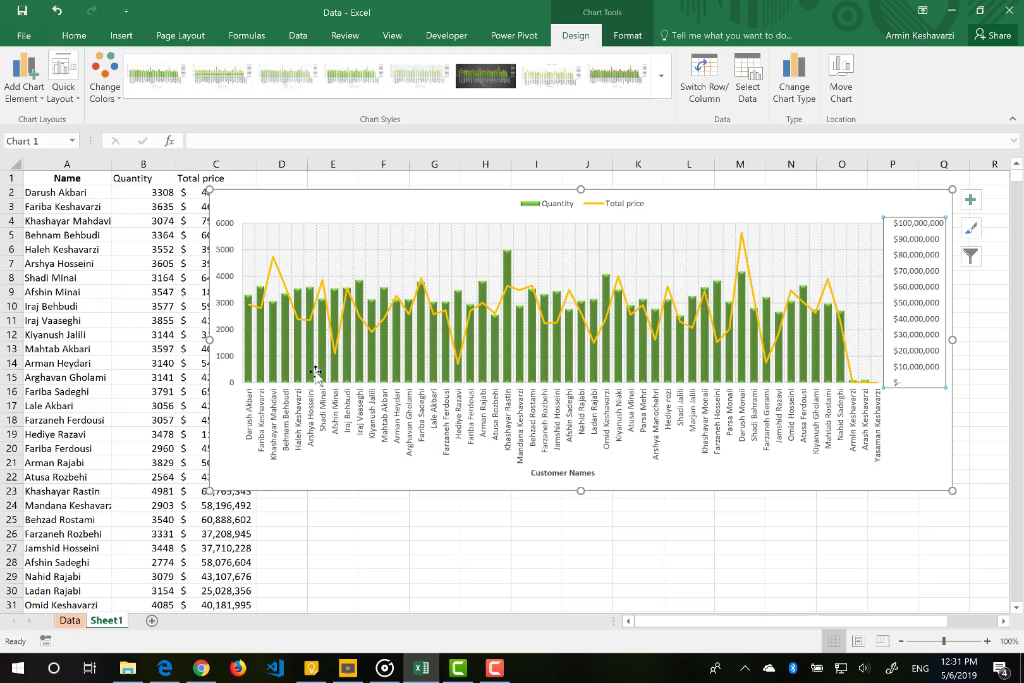
mouse_move(432, 333)
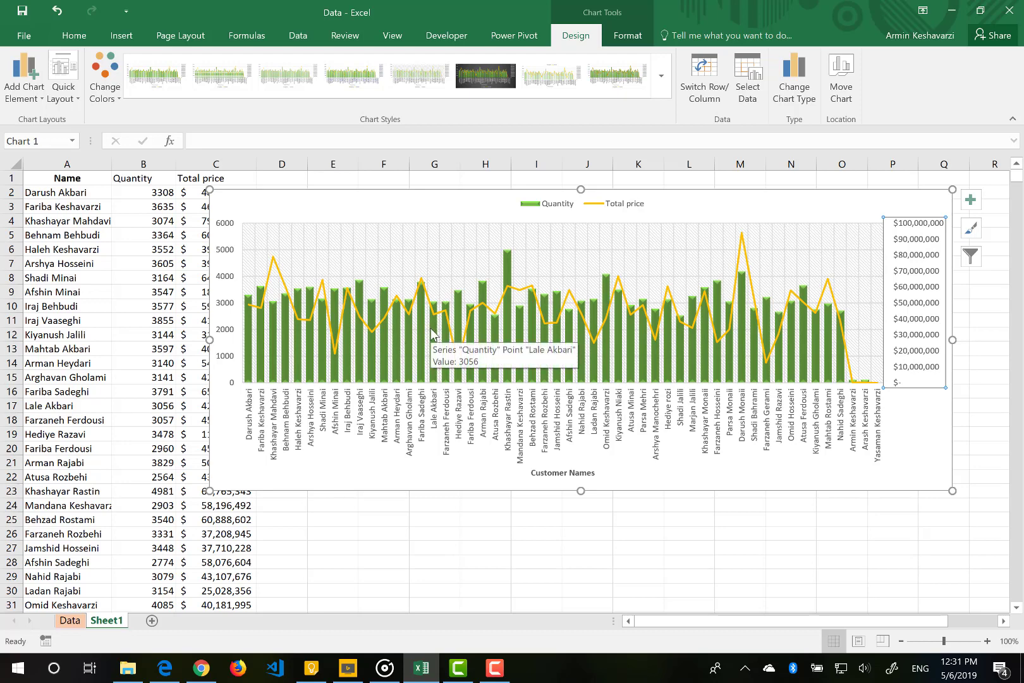
left_click(510, 264)
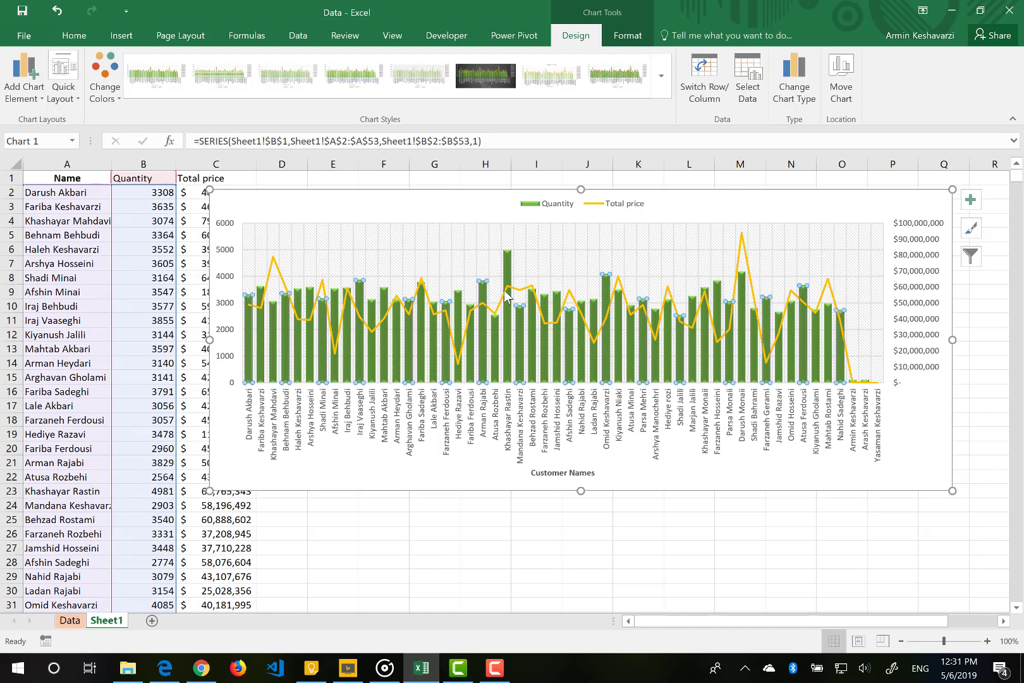
mouse_move(507, 290)
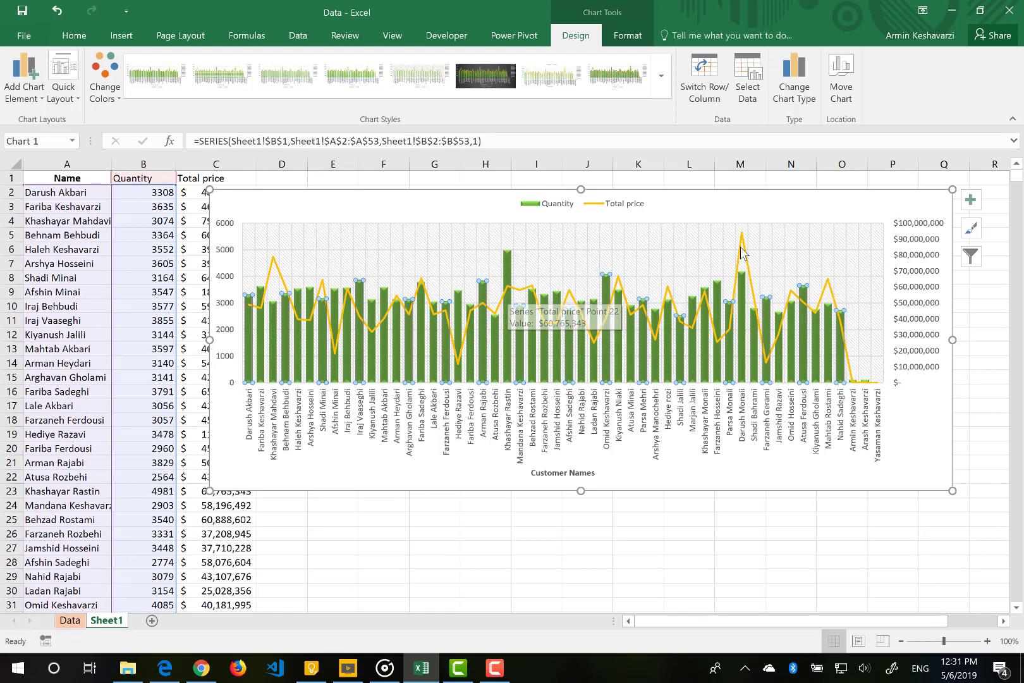
mouse_move(743, 247)
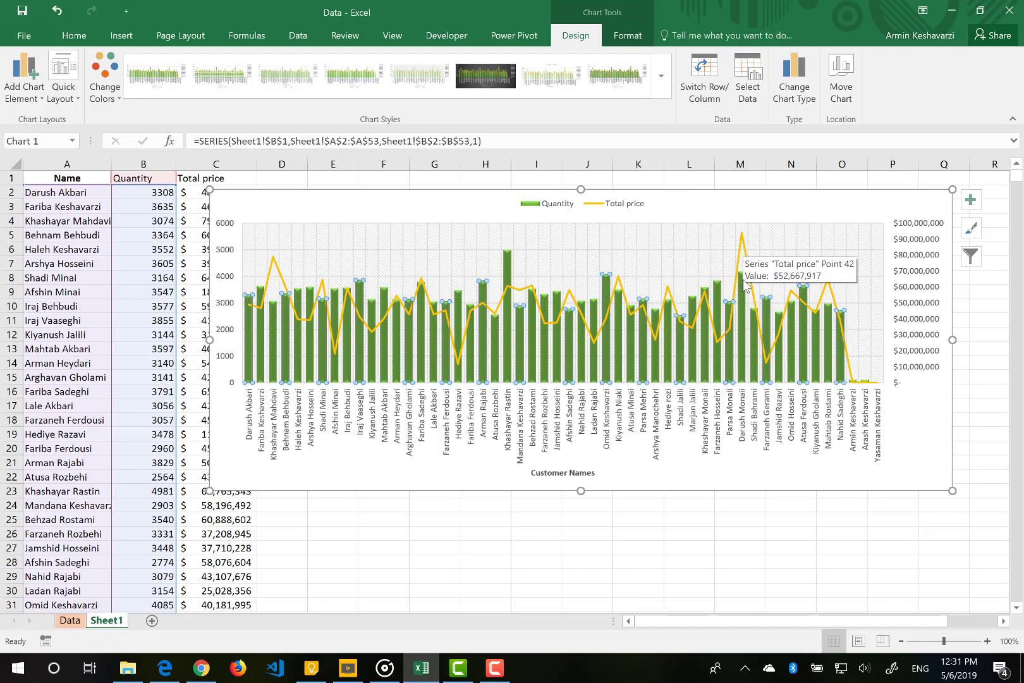
left_click(744, 442)
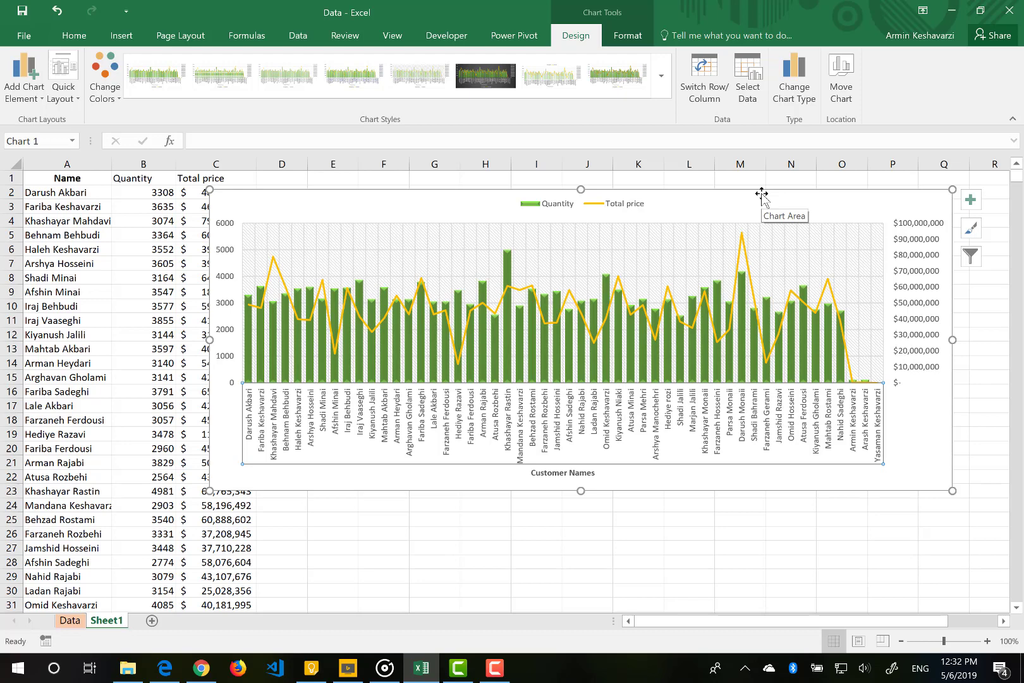
left_click_drag(762, 194, 808, 192)
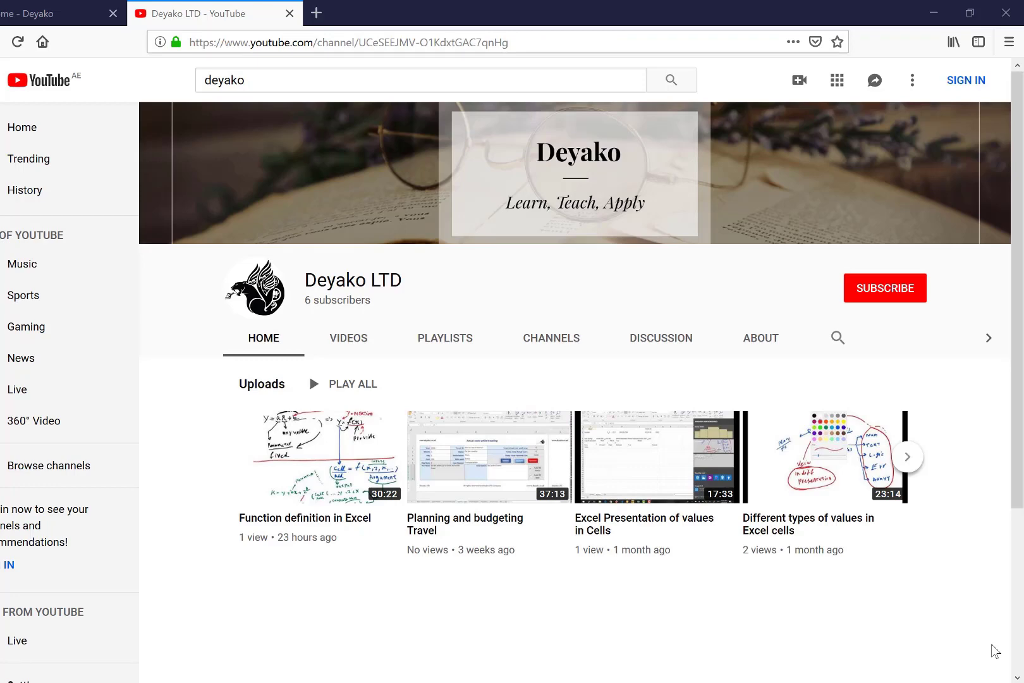
Step: Switch to the Deyako home page in the browser and view its Shop by Category section
left_click(57, 13)
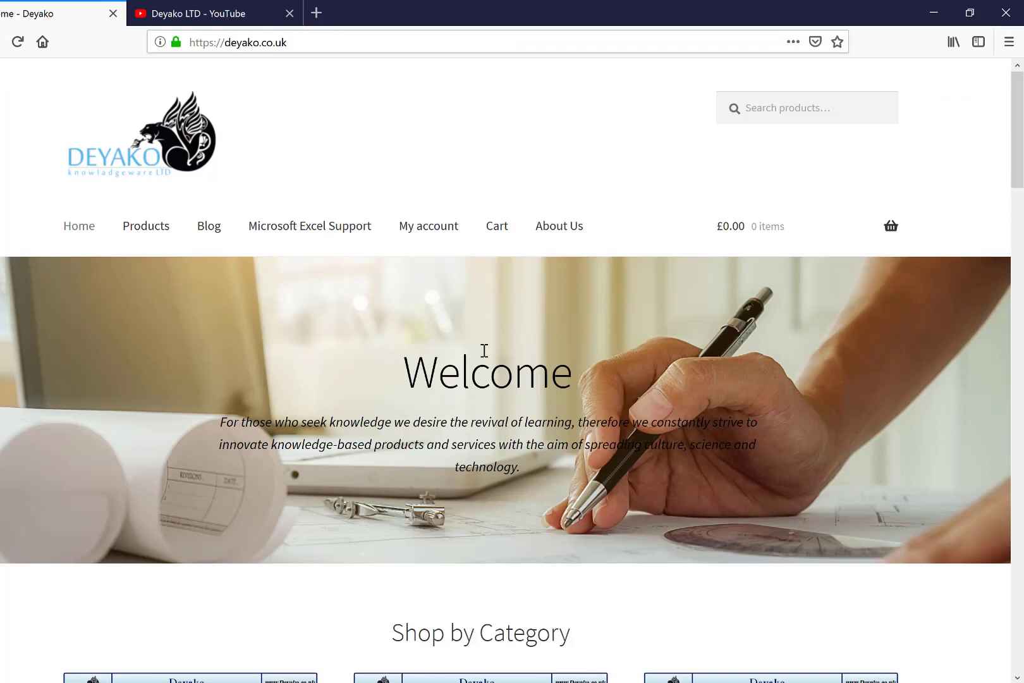
scroll(484, 351, "down", 10)
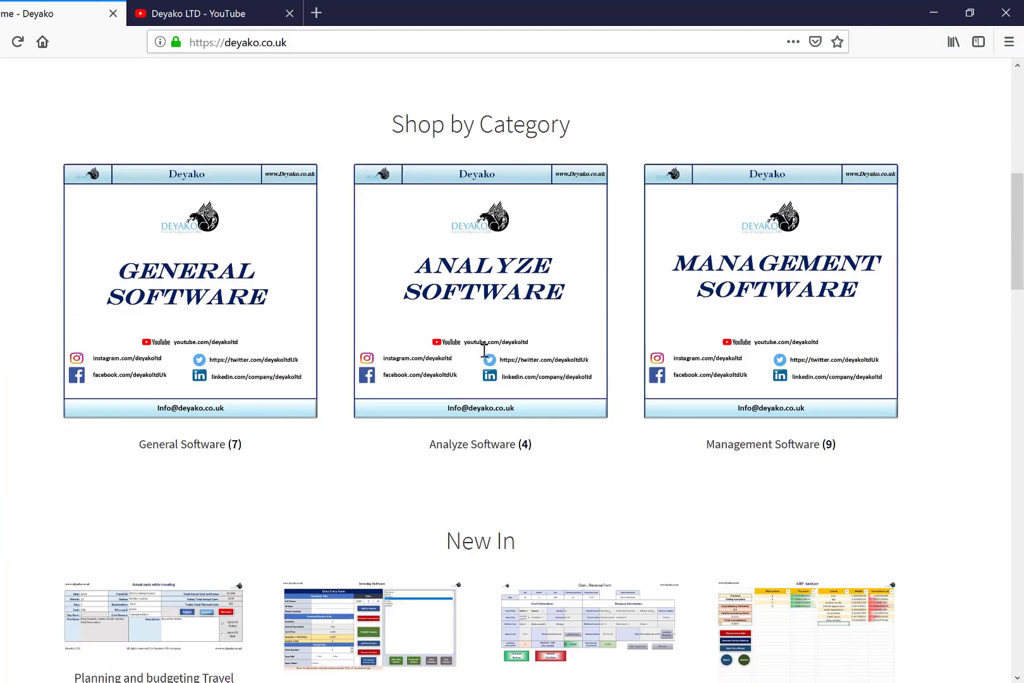